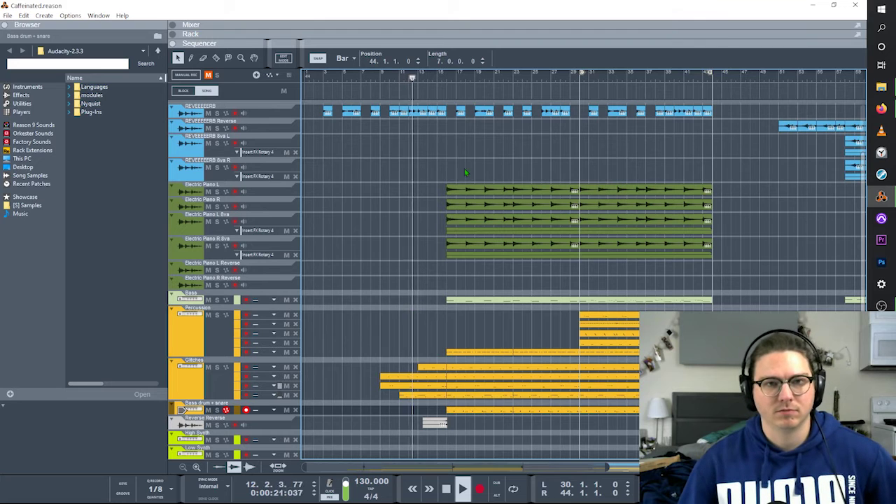
Open the Glitches track's second-lane clip starting at bar 9, examine its notes, and return to the arrangement
{"action": "double_click", "coordinate": [435, 378]}
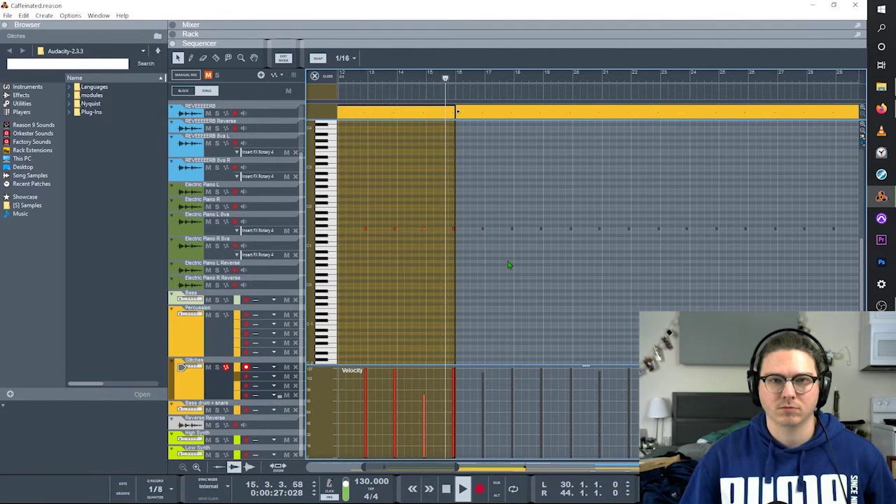
{"action": "key", "text": "shift+Tab"}
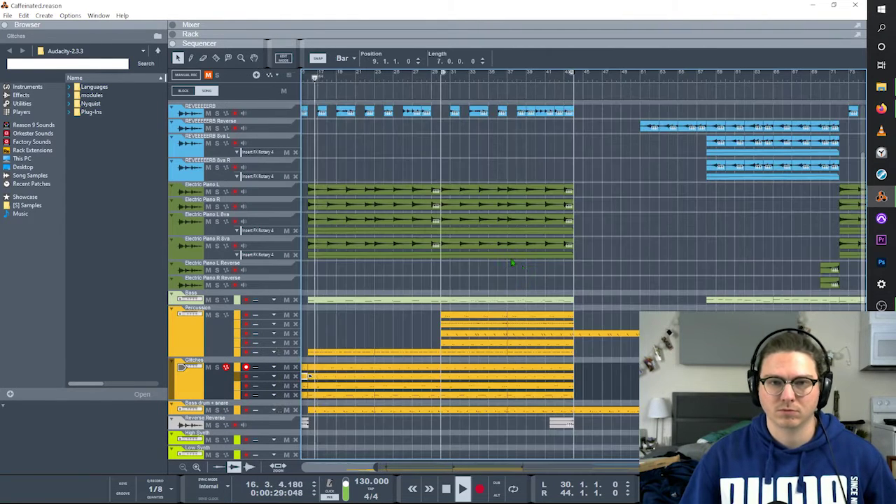
{"action": "scroll", "coordinate": [451, 342], "scroll_direction": "up", "scroll_amount": 3}
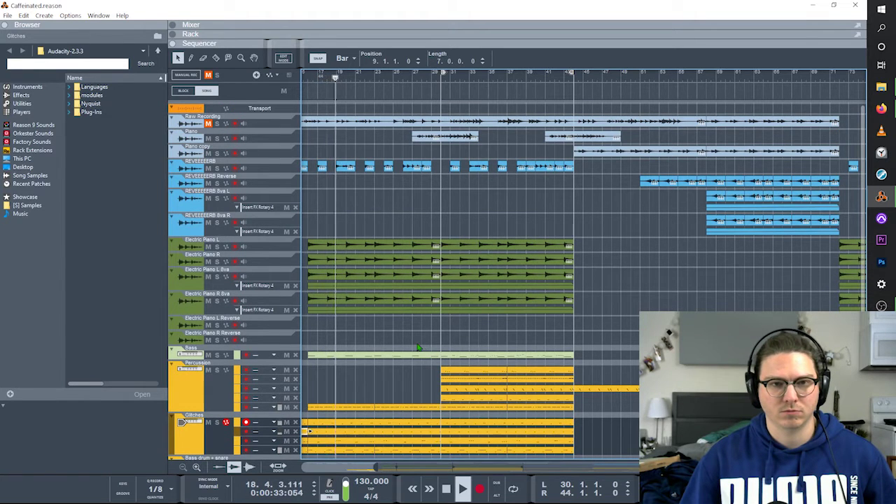
Open the Bass clip starting at bar 16, examine its notes through bar 30, and return to the arrangement
{"action": "double_click", "coordinate": [362, 357]}
{"action": "scroll", "coordinate": [474, 329], "scroll_direction": "right", "scroll_amount": 5}
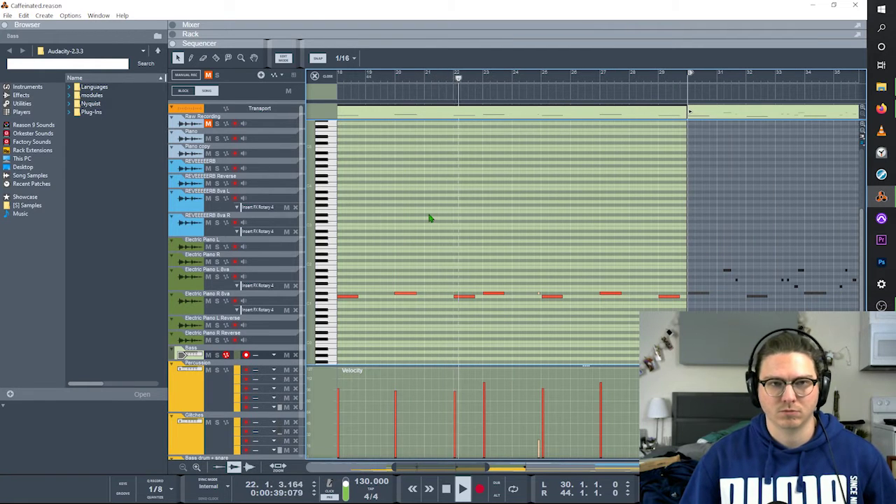
{"action": "scroll", "coordinate": [478, 294], "scroll_direction": "right", "scroll_amount": 3}
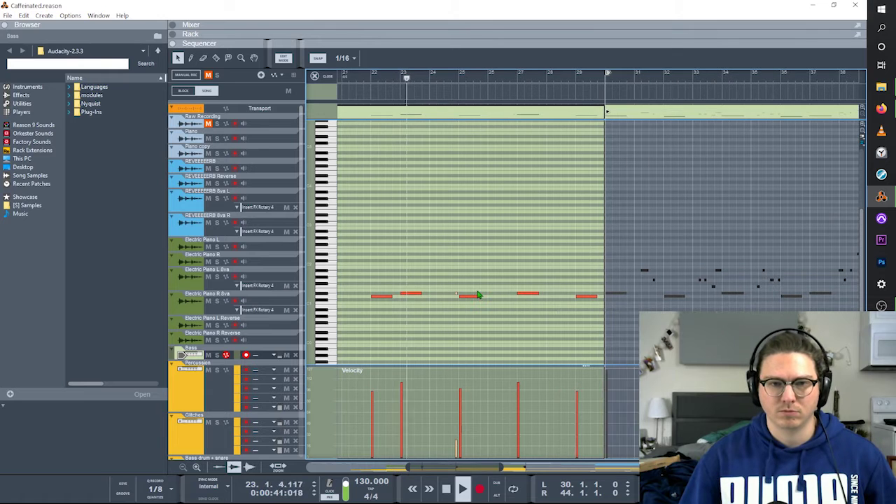
{"action": "key", "text": "ctrl+e"}
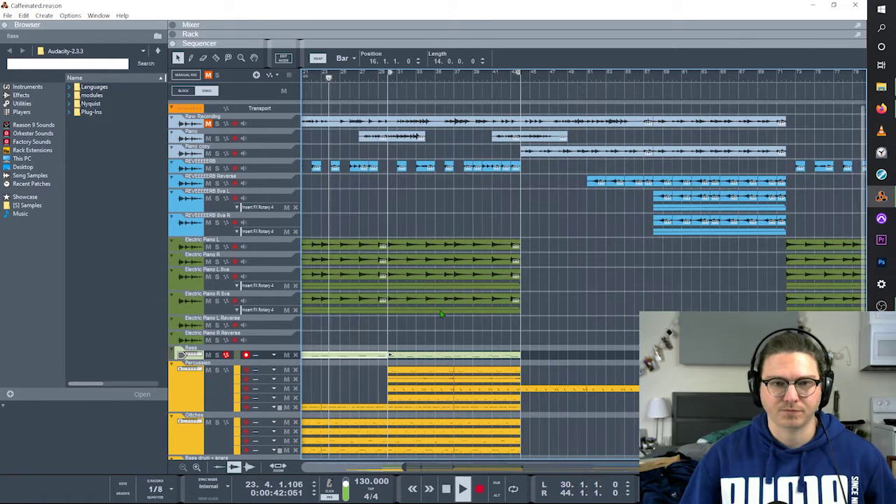
Highlight the Electric Piano L, R, L 8va and R 8va clips running from bar 30 to 44, and clear the selection
{"action": "left_click", "coordinate": [428, 373]}
{"action": "left_click_drag", "start_coordinate": [404, 213], "coordinate": [504, 312]}
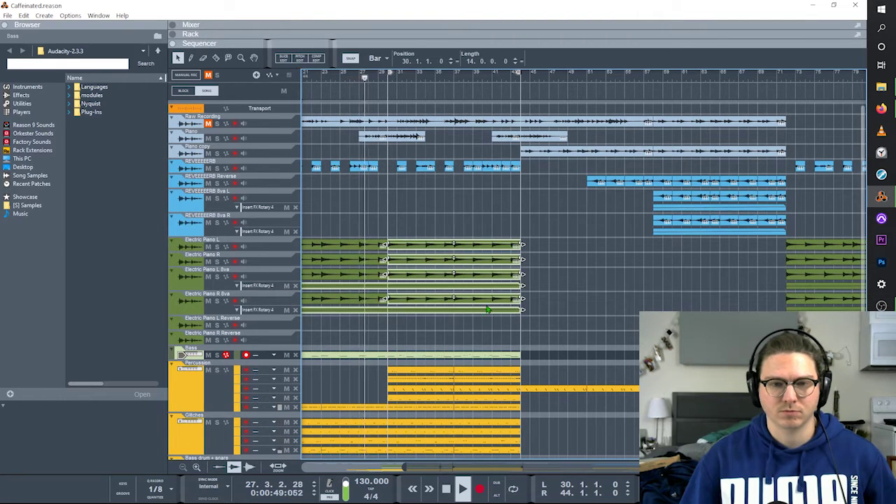
{"action": "left_click", "coordinate": [563, 305]}
Open the Electric Piano R 8va track's Insert FX Rotary 4 automation clip inline to examine its curve
{"action": "left_click", "coordinate": [236, 310]}
{"action": "left_click", "coordinate": [237, 285]}
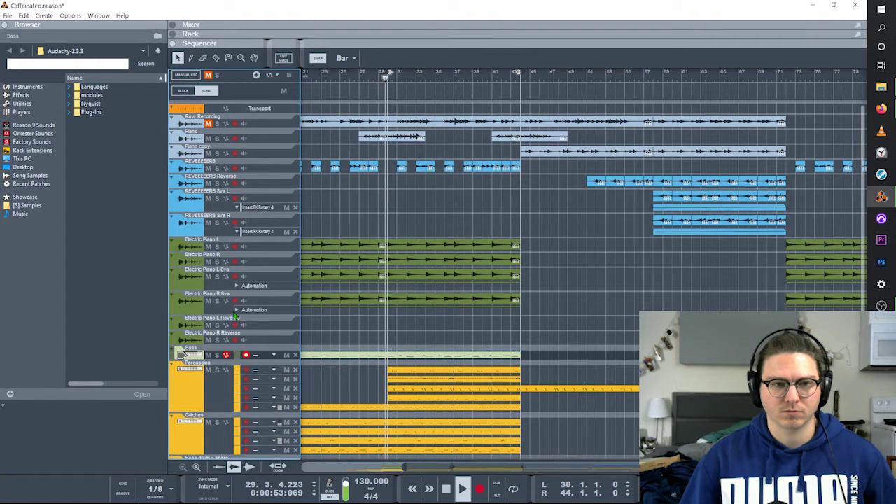
{"action": "left_click", "coordinate": [236, 312]}
{"action": "left_click", "coordinate": [237, 285]}
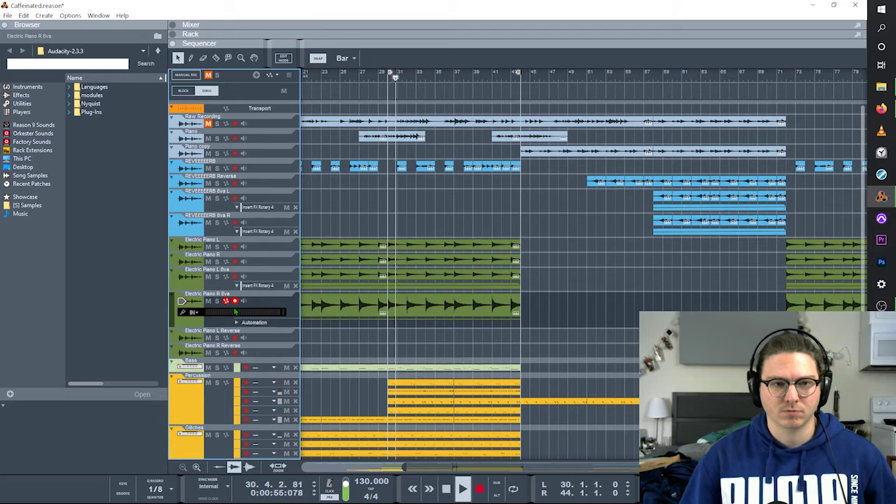
{"action": "left_click", "coordinate": [237, 323]}
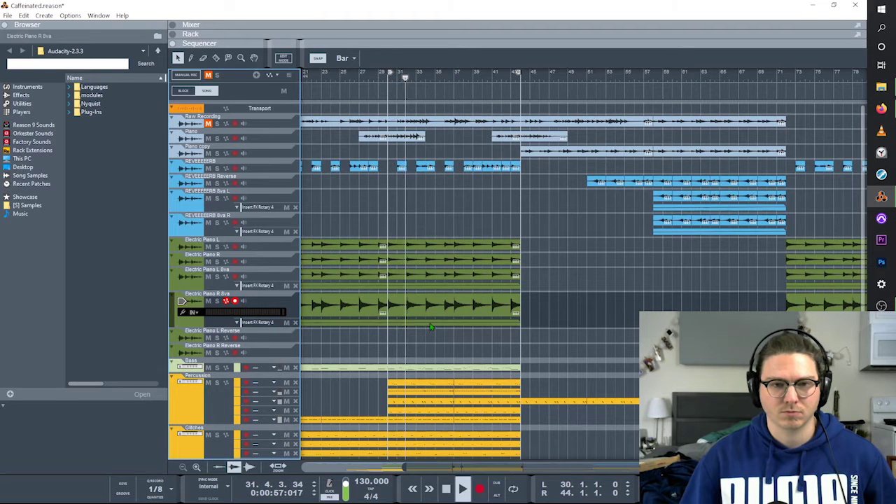
{"action": "left_click", "coordinate": [431, 325]}
{"action": "double_click", "coordinate": [430, 325]}
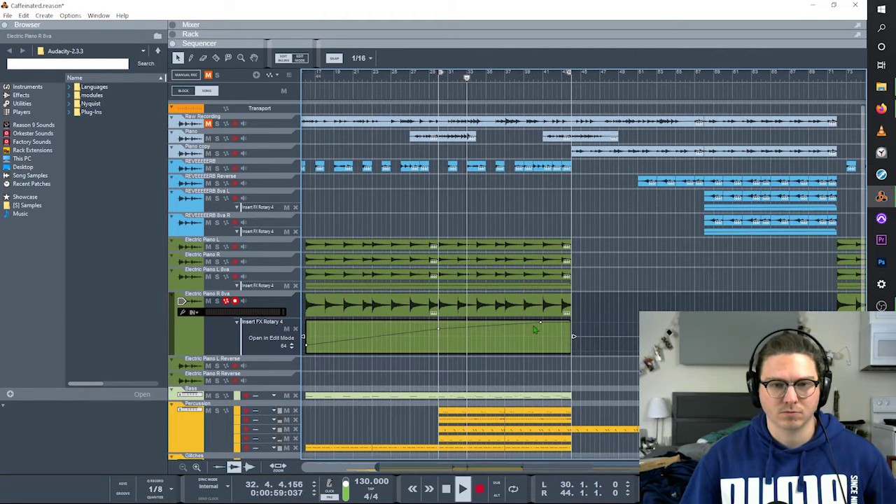
Open the Bass clip starting at bar 30, examine its added short notes, and return to the arrangement
{"action": "scroll", "coordinate": [492, 340], "scroll_direction": "down", "scroll_amount": 3}
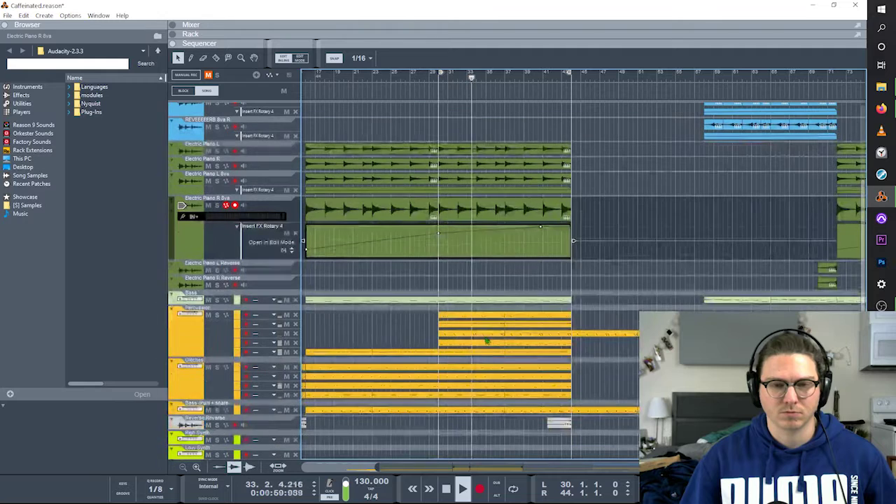
{"action": "left_click", "coordinate": [499, 303]}
{"action": "double_click", "coordinate": [499, 303]}
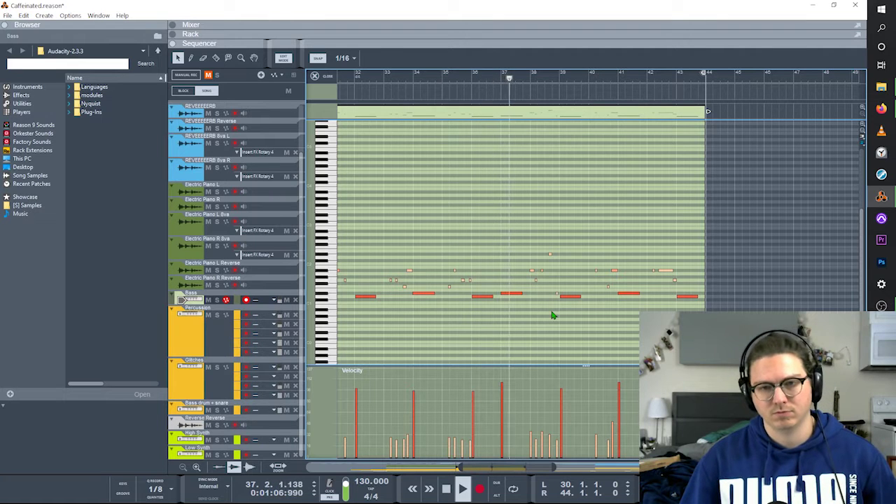
{"action": "key", "text": "Escape"}
Examine the notes of the Percussion track's third-lane clips before and after bar 44, returning to the arrangement each time
{"action": "double_click", "coordinate": [379, 337]}
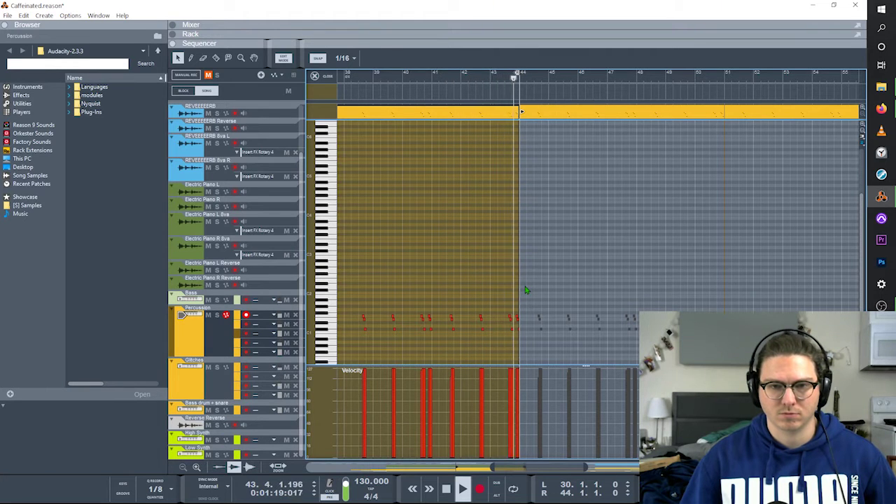
{"action": "key", "text": "shift+Tab"}
{"action": "left_click", "coordinate": [418, 324]}
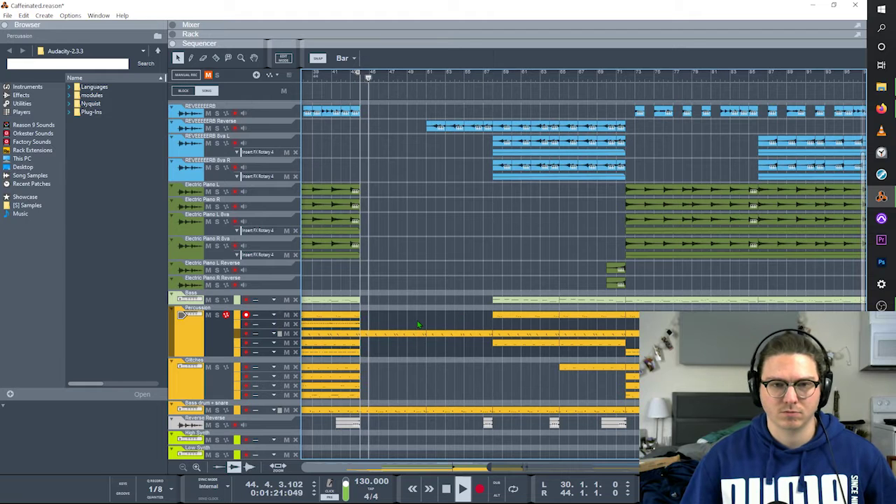
{"action": "left_click", "coordinate": [400, 335]}
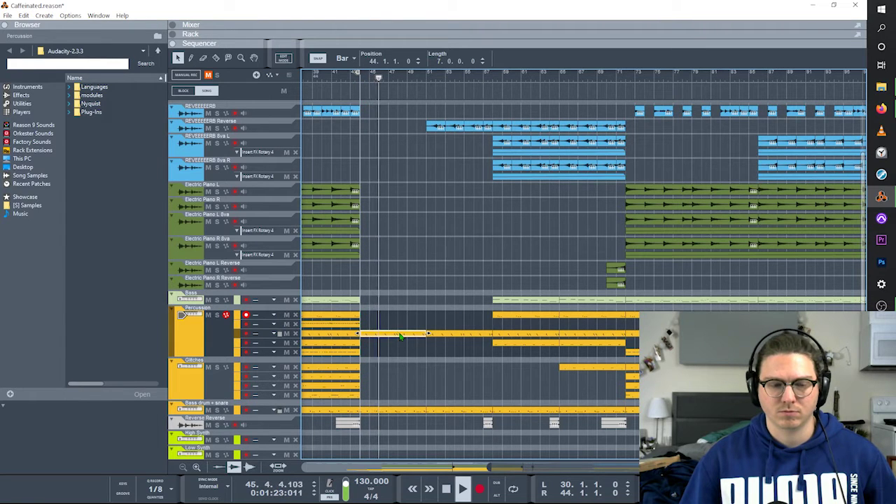
{"action": "double_click", "coordinate": [403, 334]}
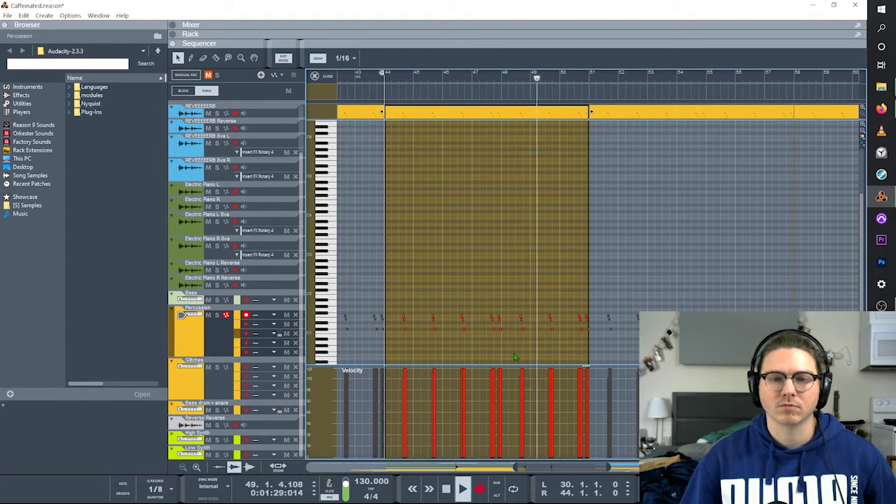
{"action": "key", "text": "ctrl+e"}
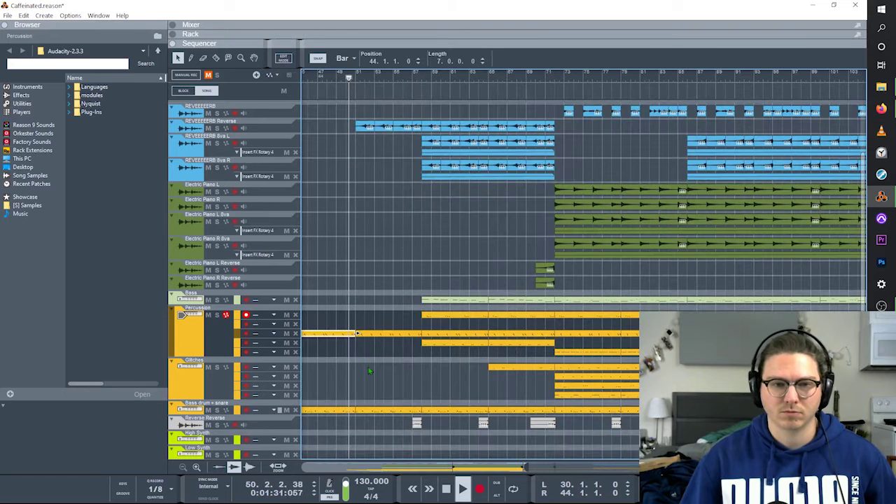
Open the Bass drum + snare clip starting at bar 51, examine its pattern, and return to the arrangement
{"action": "double_click", "coordinate": [368, 410]}
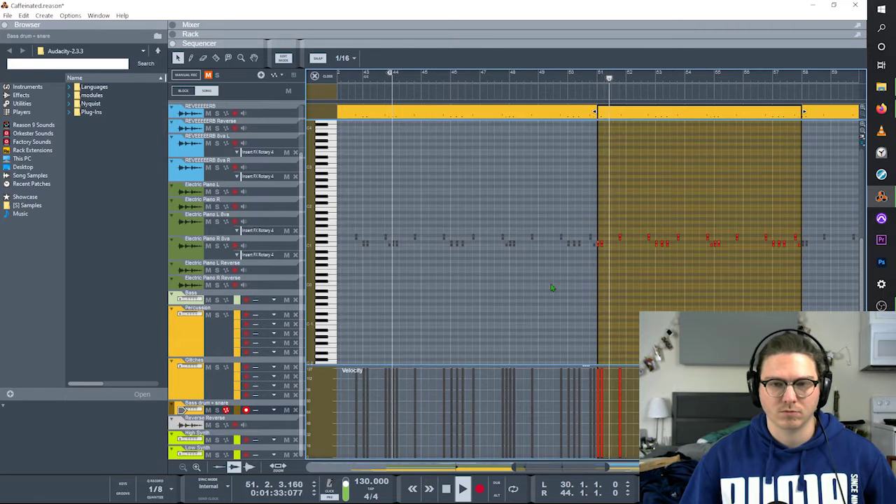
{"action": "scroll", "coordinate": [530, 312], "scroll_direction": "right", "scroll_amount": 6}
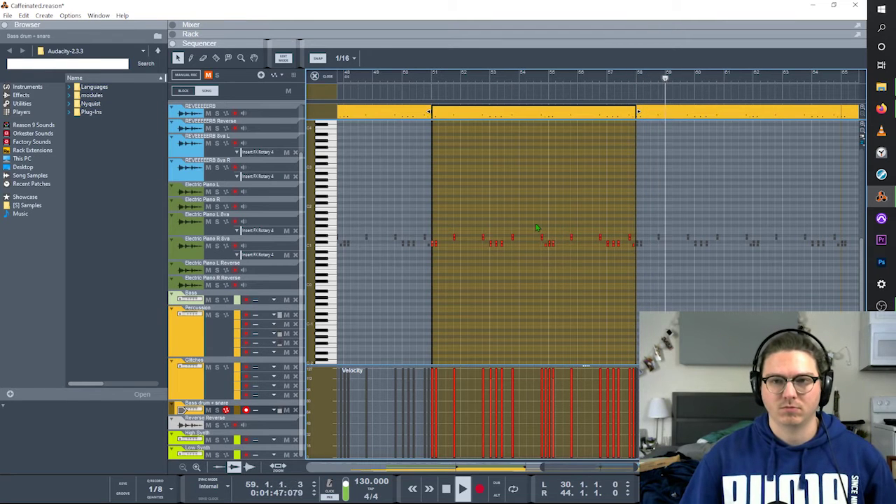
{"action": "key", "text": "ctrl+e"}
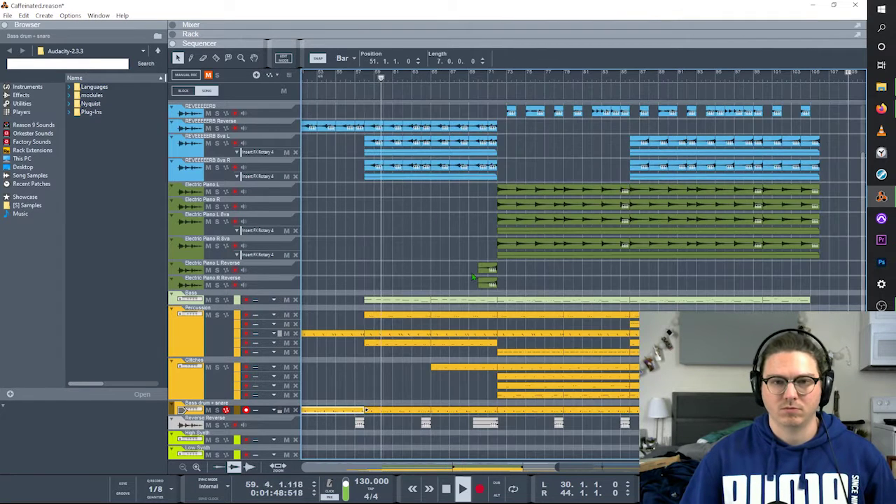
Open the Bass clip starting at bar 58, follow its notes past bar 65, and return to the arrangement
{"action": "left_click", "coordinate": [410, 305]}
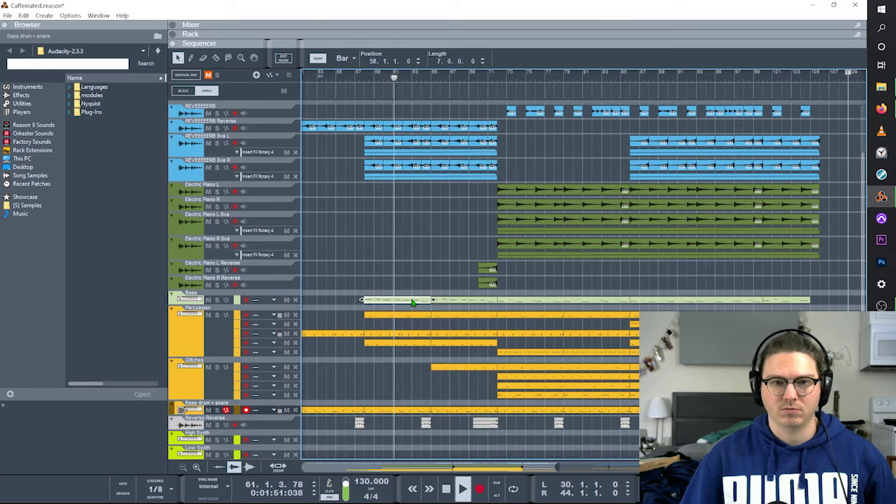
{"action": "key", "text": "ctrl+e"}
{"action": "scroll", "coordinate": [462, 282], "scroll_direction": "right", "scroll_amount": 2}
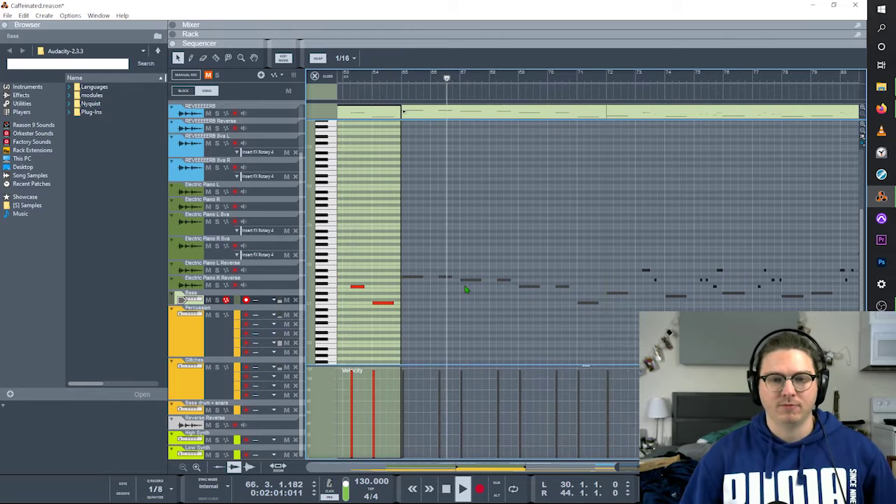
{"action": "left_click", "coordinate": [323, 78]}
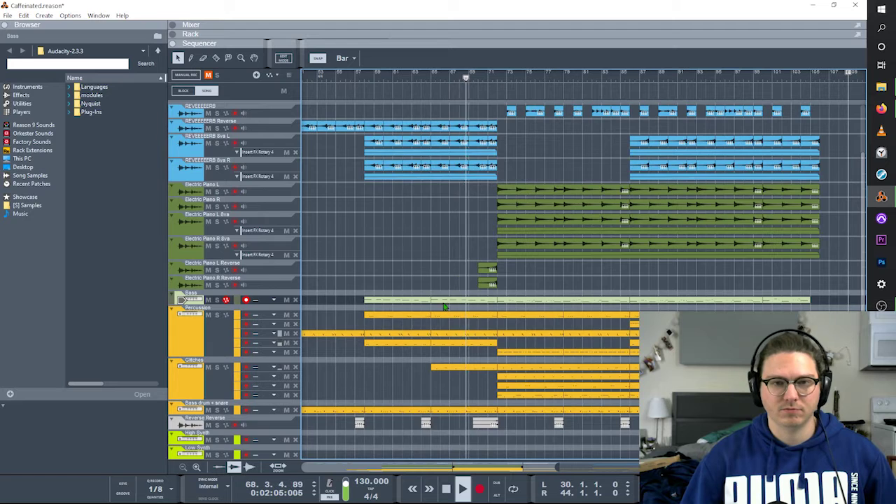
Open the Bass clip starting at bar 72, examine its notes, and close the note editor
{"action": "scroll", "coordinate": [446, 310], "scroll_direction": "up", "scroll_amount": 2}
{"action": "scroll", "coordinate": [449, 328], "scroll_direction": "down", "scroll_amount": 2}
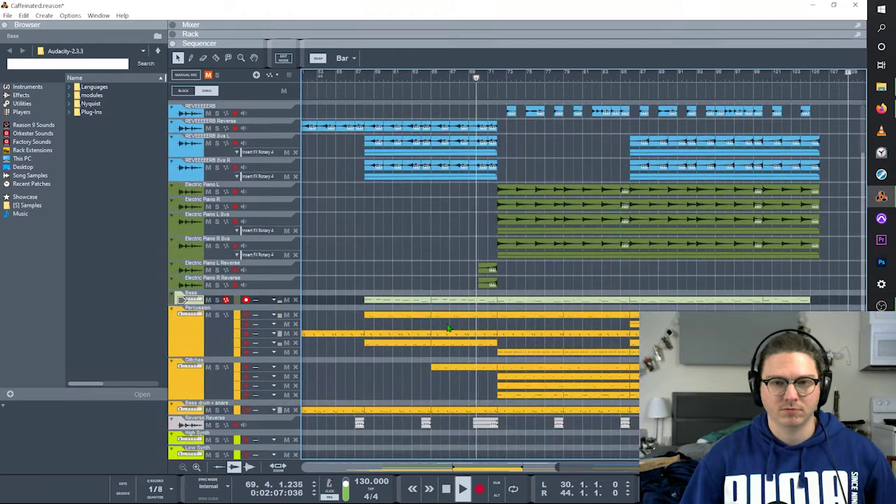
{"action": "scroll", "coordinate": [448, 329], "scroll_direction": "up", "scroll_amount": 2}
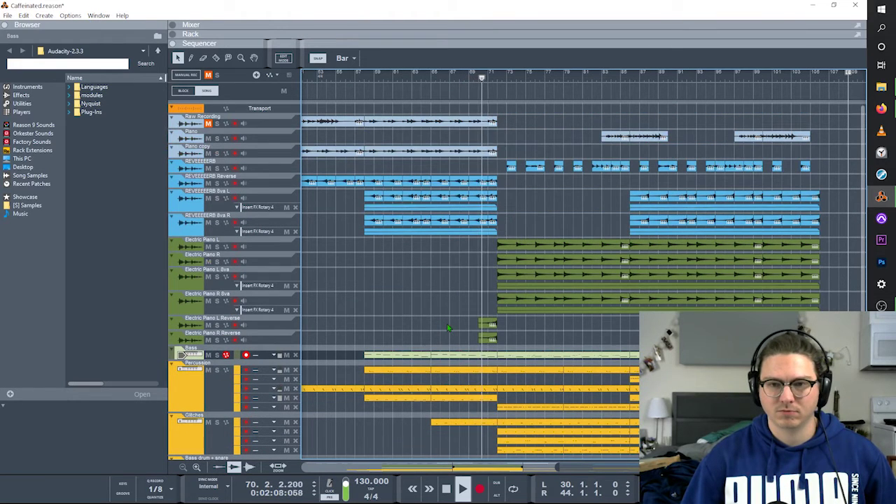
{"action": "double_click", "coordinate": [515, 357]}
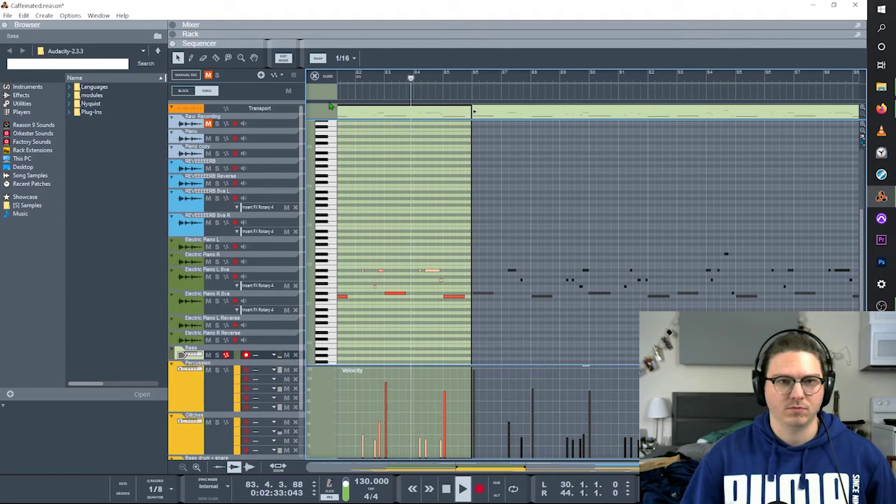
{"action": "left_click", "coordinate": [315, 76]}
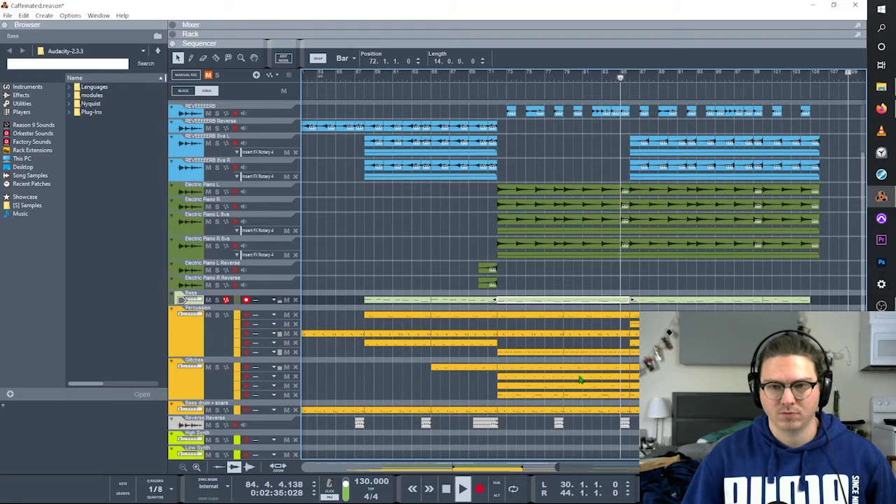
Open the Glitches track's fourth-lane clip starting at bar 86, examine its notes, and return to the arrangement
{"action": "double_click", "coordinate": [634, 396]}
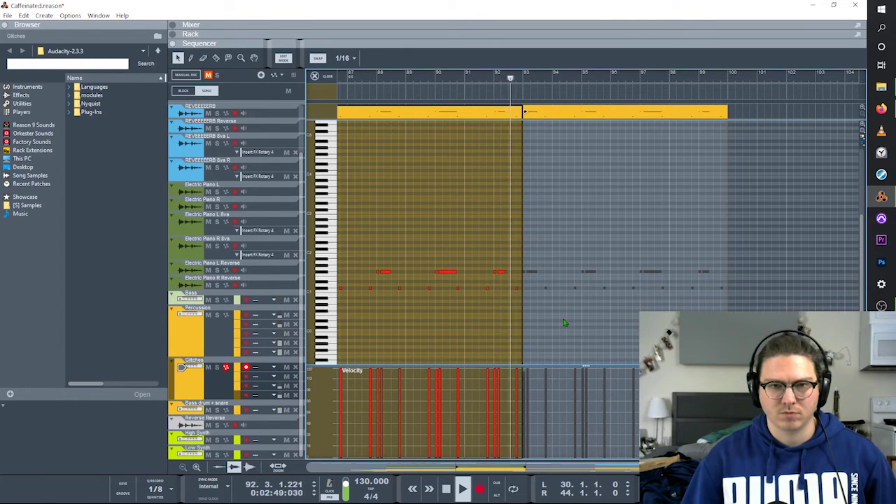
{"action": "key", "text": "shift+Tab"}
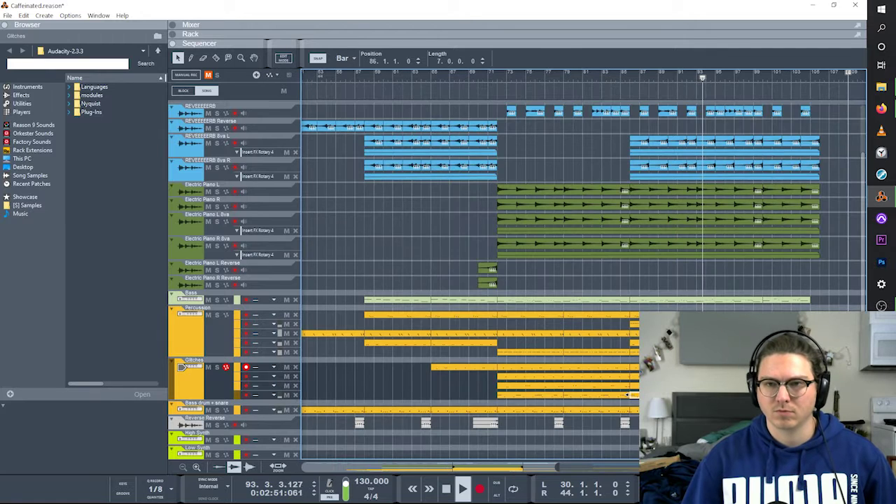
{"action": "scroll", "coordinate": [583, 266], "scroll_direction": "up", "scroll_amount": 2}
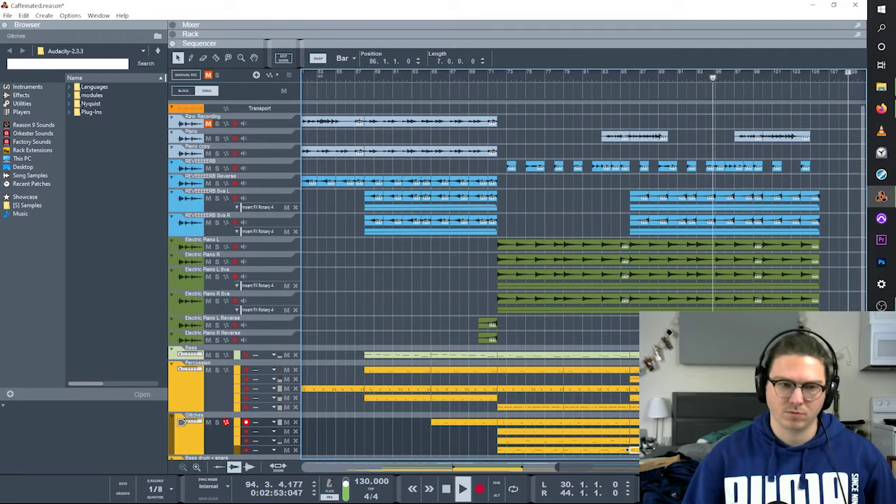
Look over the arrangement's closing section up to the end of the clips, and stop playback after bar 106
{"action": "scroll", "coordinate": [584, 266], "scroll_direction": "up", "scroll_amount": 10}
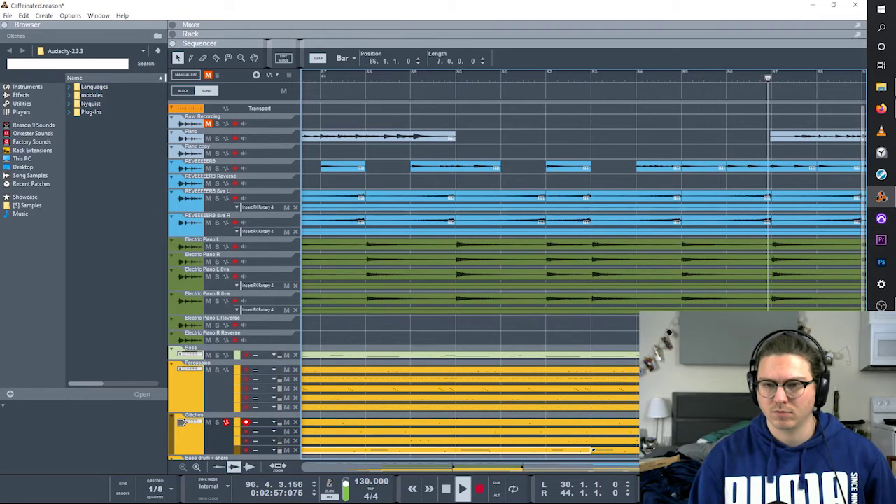
{"action": "scroll", "coordinate": [592, 450], "scroll_direction": "down", "scroll_amount": 8}
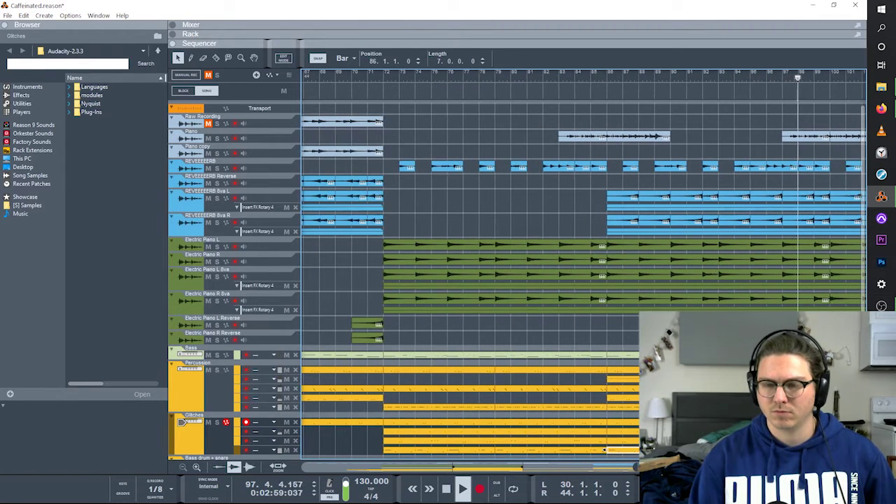
{"action": "scroll", "coordinate": [603, 449], "scroll_direction": "down", "scroll_amount": 6}
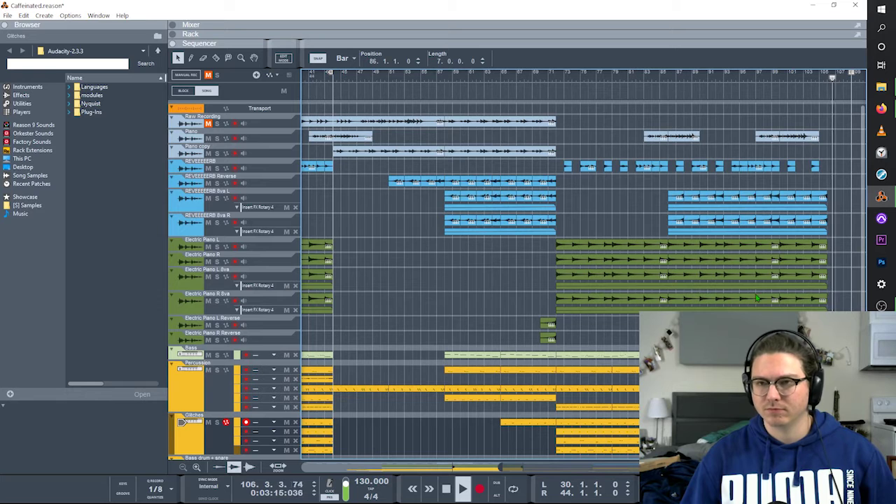
{"action": "key", "text": "space"}
{"action": "scroll", "coordinate": [734, 284], "scroll_direction": "down", "scroll_amount": 3}
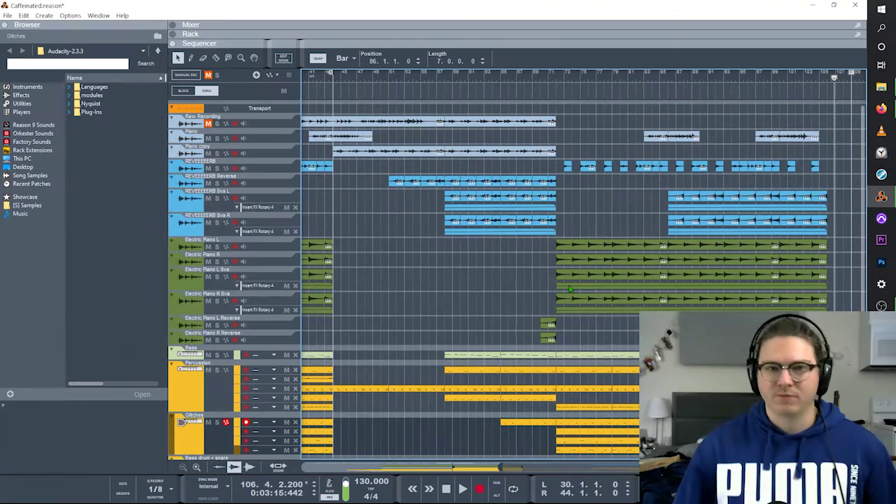
Select the Raw Recording track and its first clip, and look over the recording from the start of the song
{"action": "scroll", "coordinate": [499, 245], "scroll_direction": "left", "scroll_amount": 3}
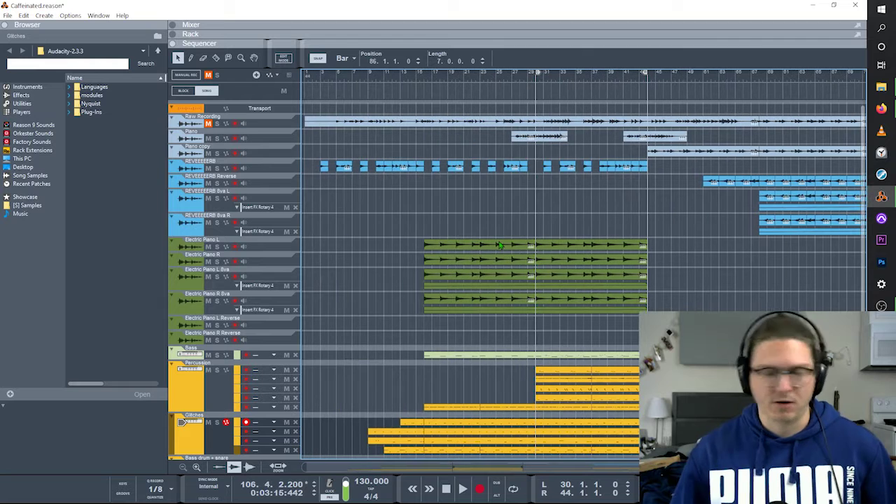
{"action": "scroll", "coordinate": [454, 205], "scroll_direction": "right", "scroll_amount": 4}
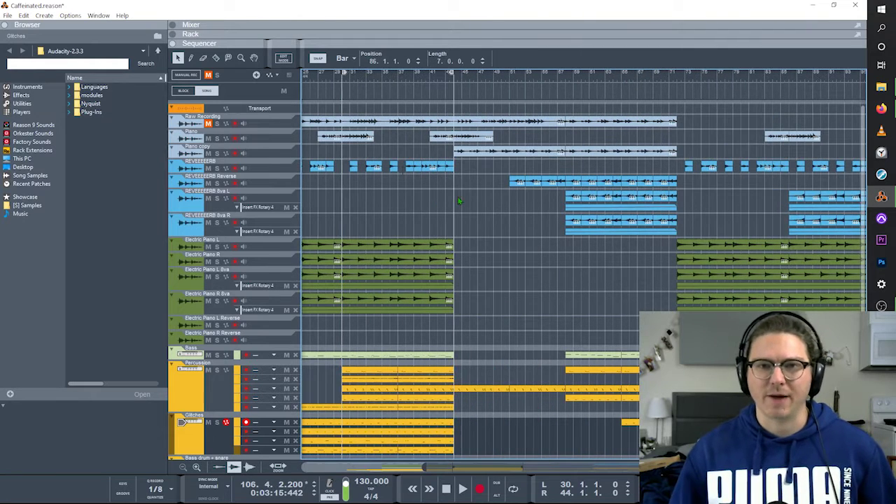
{"action": "left_click", "coordinate": [282, 126]}
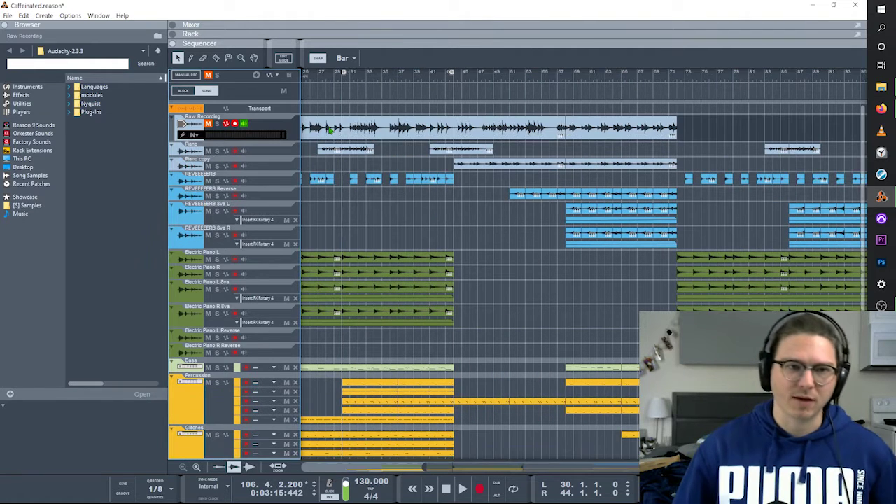
{"action": "left_click", "coordinate": [418, 134]}
{"action": "scroll", "coordinate": [413, 174], "scroll_direction": "left", "scroll_amount": 3}
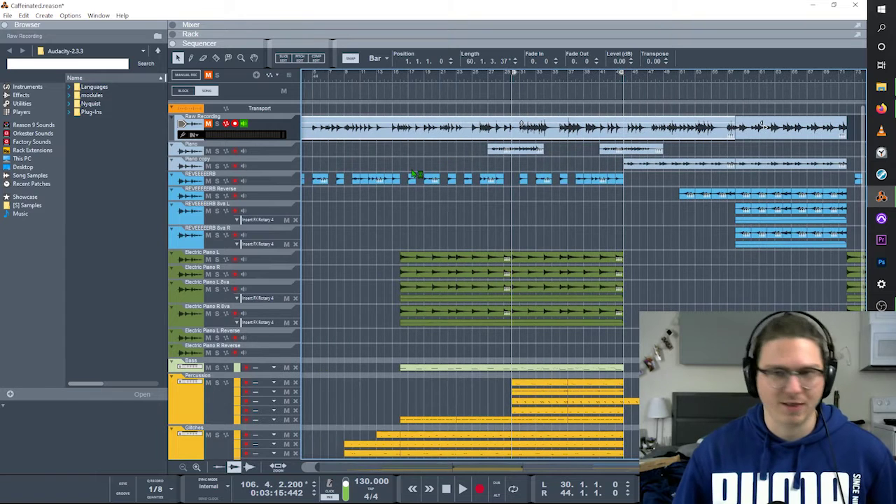
{"action": "scroll", "coordinate": [413, 174], "scroll_direction": "left", "scroll_amount": 1}
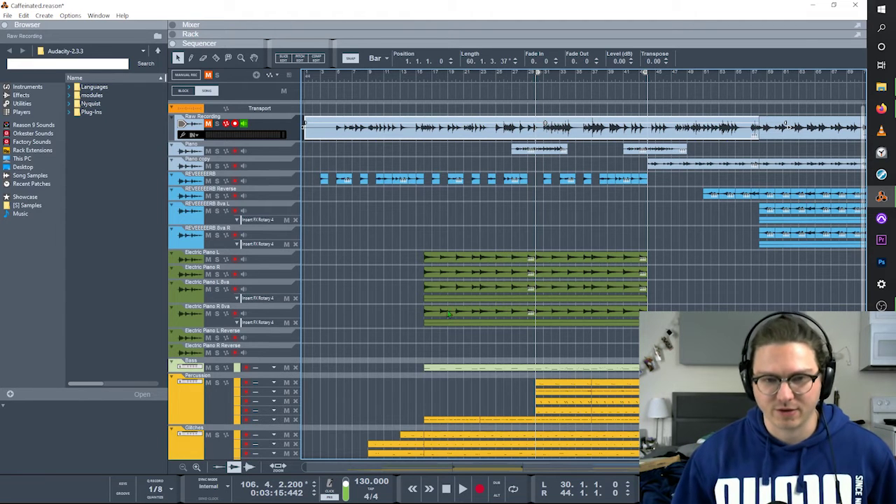
Highlight the clips starting at bar 16 across the instrument tracks, and compare the Electric Piano clips with the Raw Recording clip
{"action": "scroll", "coordinate": [448, 323], "scroll_direction": "down", "scroll_amount": 3}
{"action": "left_click_drag", "start_coordinate": [400, 182], "coordinate": [513, 428]}
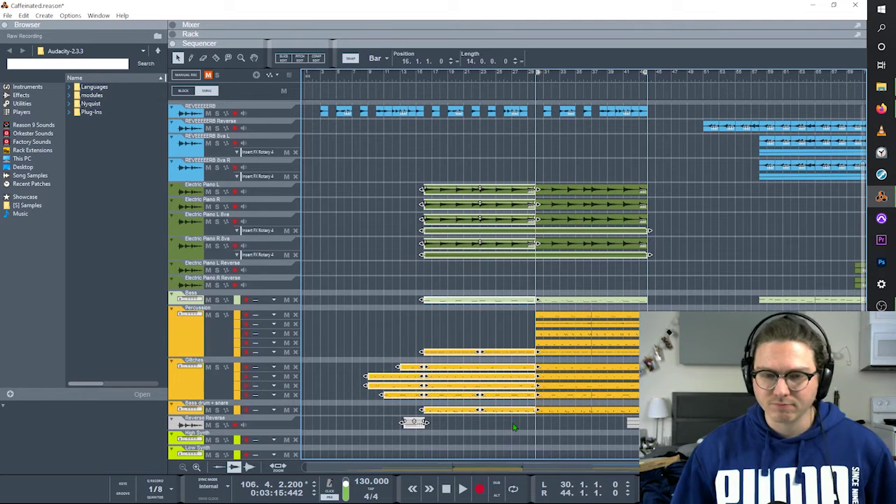
{"action": "left_click", "coordinate": [513, 427]}
{"action": "scroll", "coordinate": [504, 424], "scroll_direction": "up", "scroll_amount": 3}
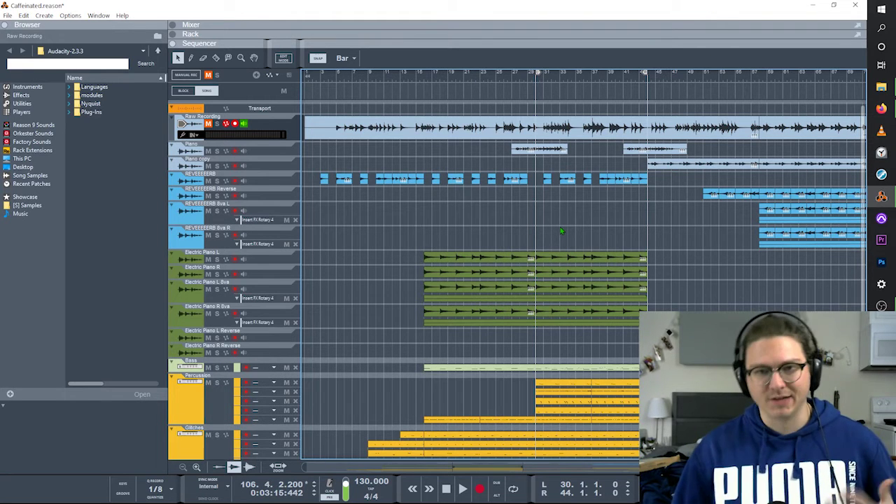
{"action": "left_click", "coordinate": [506, 130]}
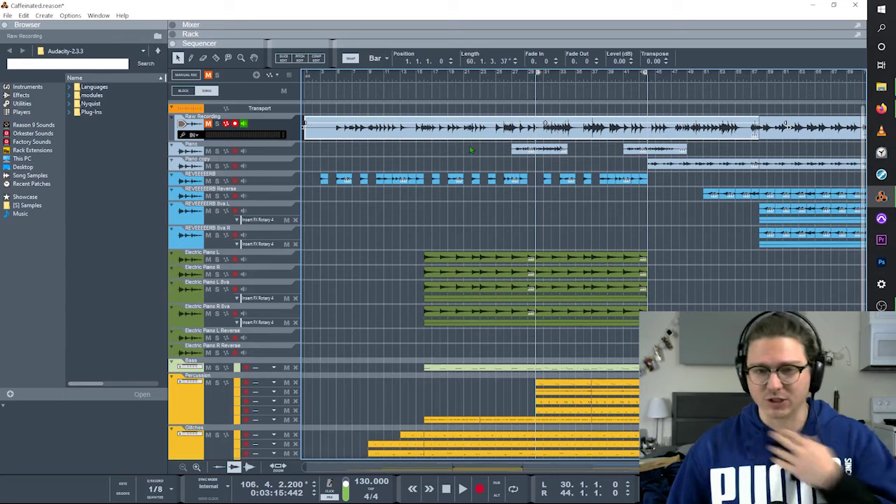
{"action": "left_click_drag", "start_coordinate": [413, 260], "coordinate": [467, 319]}
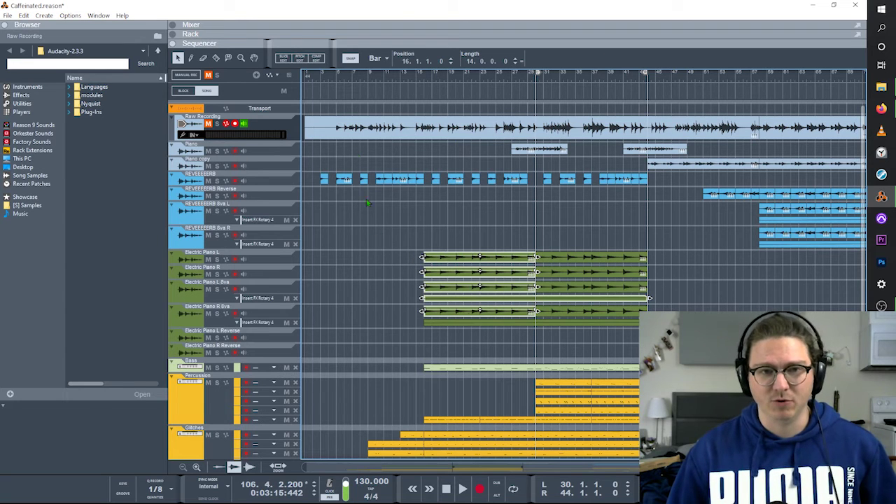
Place the song position at bar 5 and select the Raw Recording track's first clip
{"action": "left_click", "coordinate": [337, 79]}
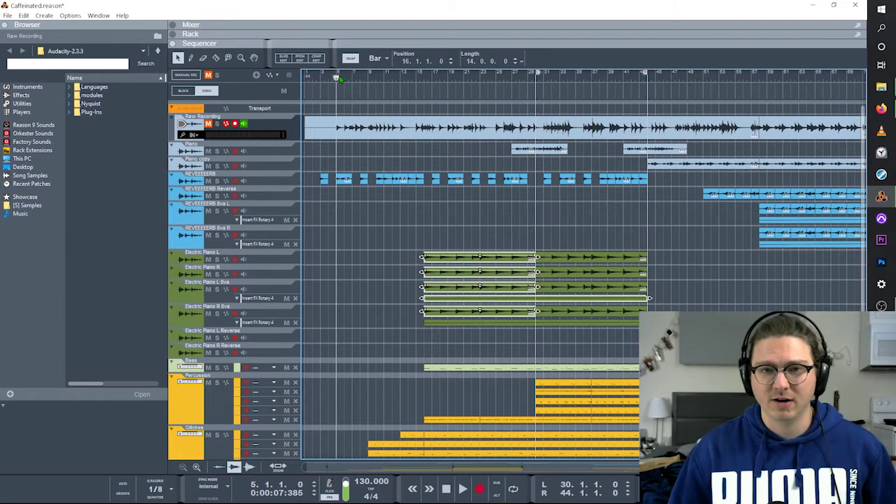
{"action": "left_click", "coordinate": [722, 128]}
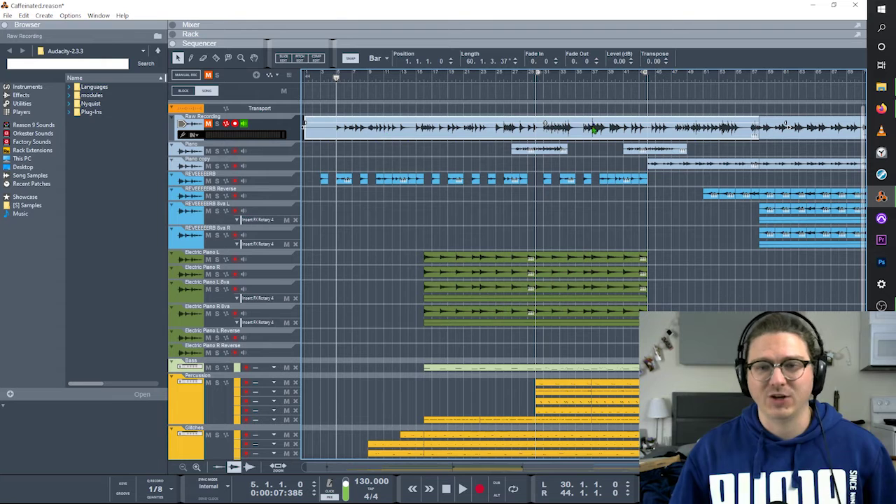
{"action": "left_click", "coordinate": [384, 77]}
{"action": "left_click", "coordinate": [642, 78]}
{"action": "left_click", "coordinate": [462, 77]}
{"action": "mouse_move", "coordinate": [458, 103]}
{"action": "left_mouse_down"}
{"action": "mouse_move", "coordinate": [328, 110]}
{"action": "mouse_move", "coordinate": [336, 111]}
{"action": "left_mouse_up"}
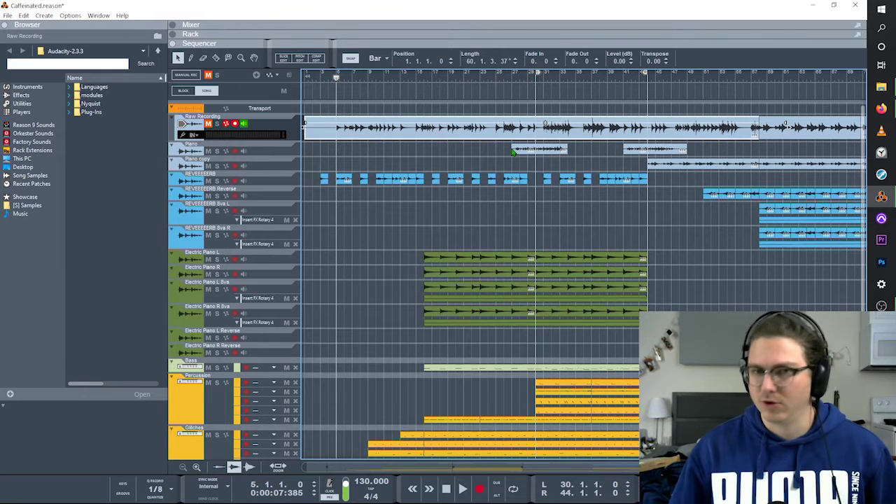
Look over the arrangement, check the Raw Recording track's mute state, and clear the clip selection
{"action": "scroll", "coordinate": [553, 175], "scroll_direction": "right", "scroll_amount": 4}
{"action": "scroll", "coordinate": [523, 201], "scroll_direction": "left", "scroll_amount": 4}
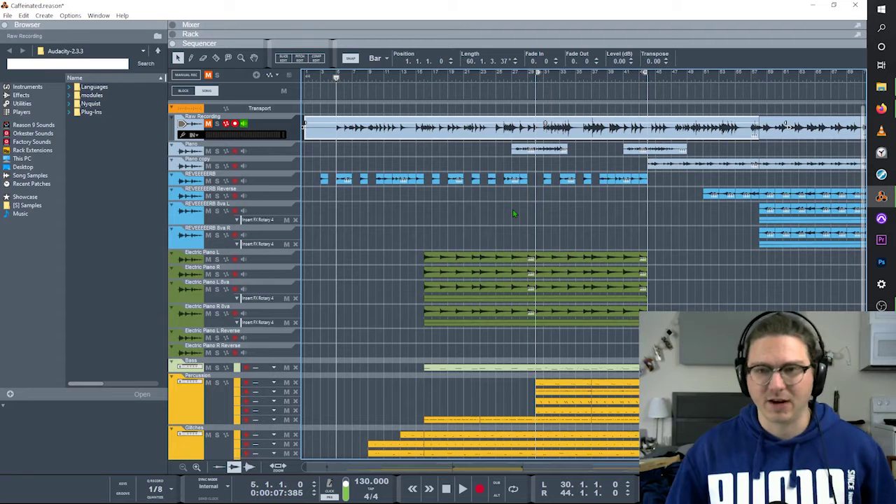
{"action": "scroll", "coordinate": [513, 210], "scroll_direction": "down", "scroll_amount": 3}
{"action": "scroll", "coordinate": [513, 210], "scroll_direction": "up", "scroll_amount": 3}
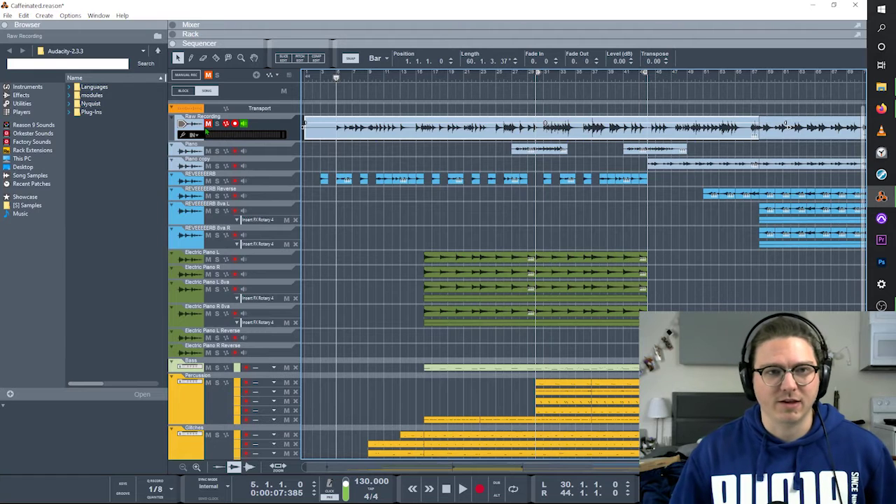
{"action": "left_click", "coordinate": [208, 124]}
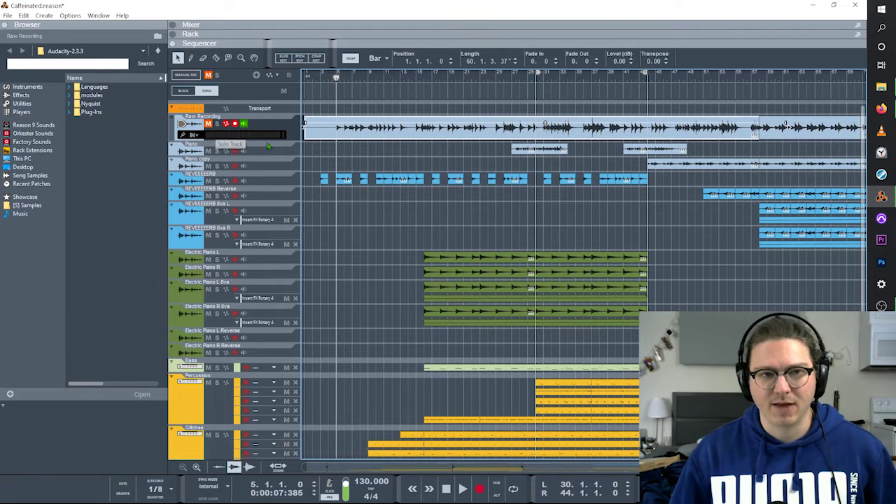
{"action": "left_click", "coordinate": [385, 158]}
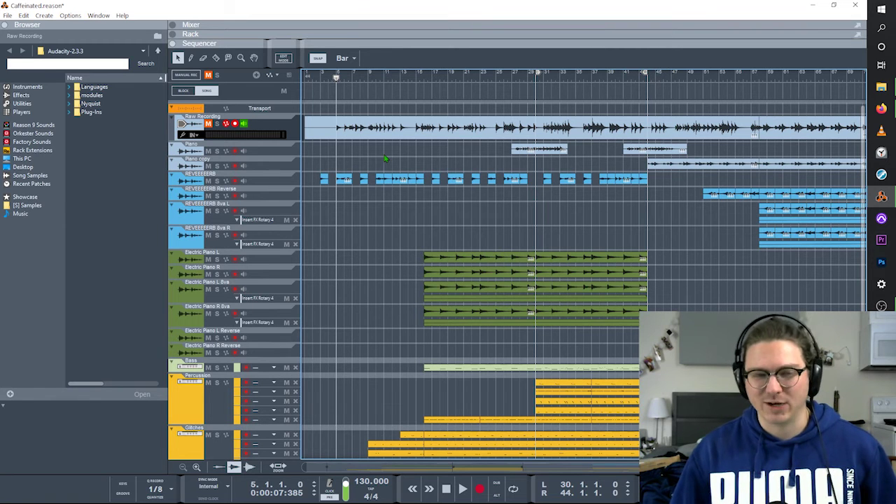
Reselect the Raw Recording track's first clip and follow the arrangement to its closing section
{"action": "left_click", "coordinate": [376, 133]}
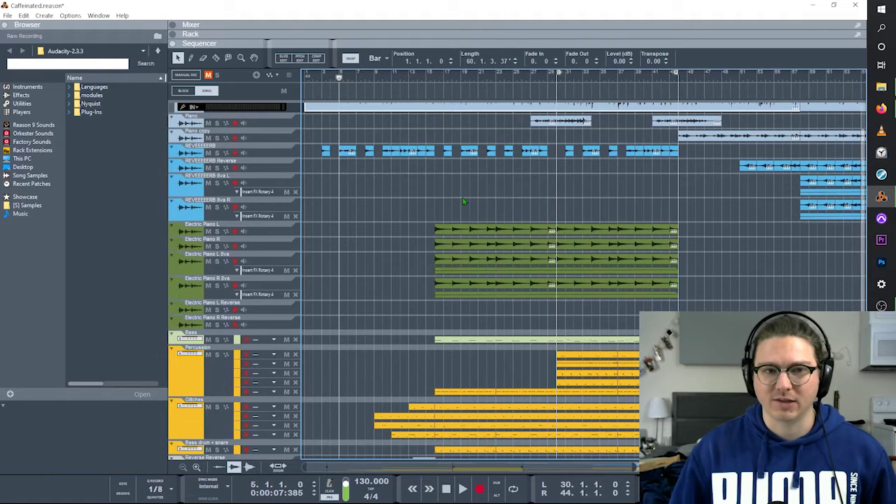
{"action": "scroll", "coordinate": [462, 202], "scroll_direction": "up", "scroll_amount": 2}
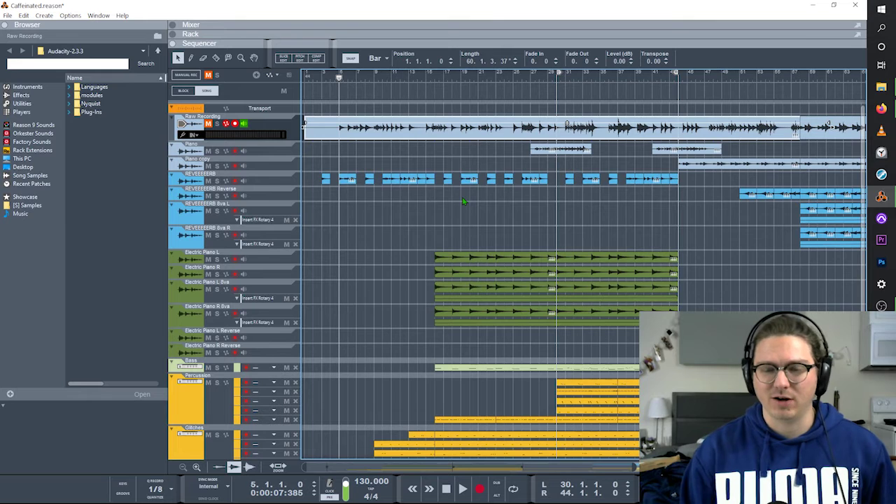
{"action": "scroll", "coordinate": [463, 201], "scroll_direction": "down", "scroll_amount": 2}
{"action": "scroll", "coordinate": [466, 200], "scroll_direction": "right", "scroll_amount": 10}
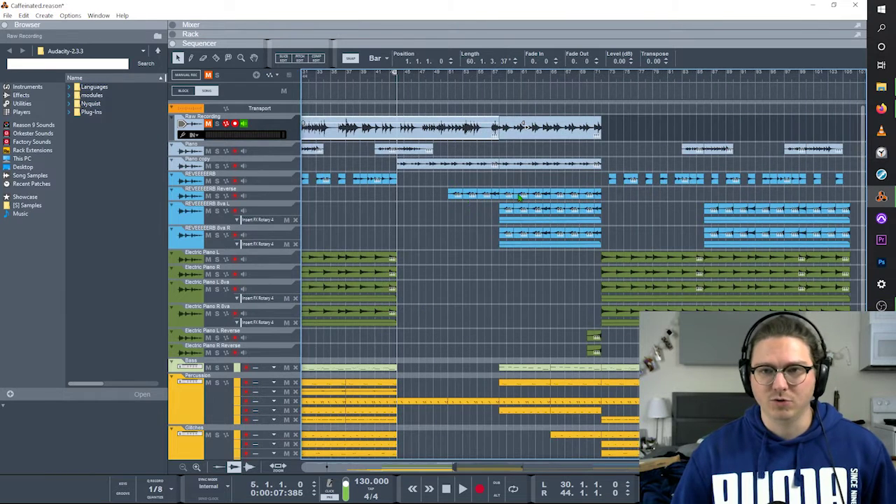
Examine the Piano track's clips after bar 82, return to the song's start, and clear the selection
{"action": "left_click_drag", "start_coordinate": [659, 158], "coordinate": [776, 172]}
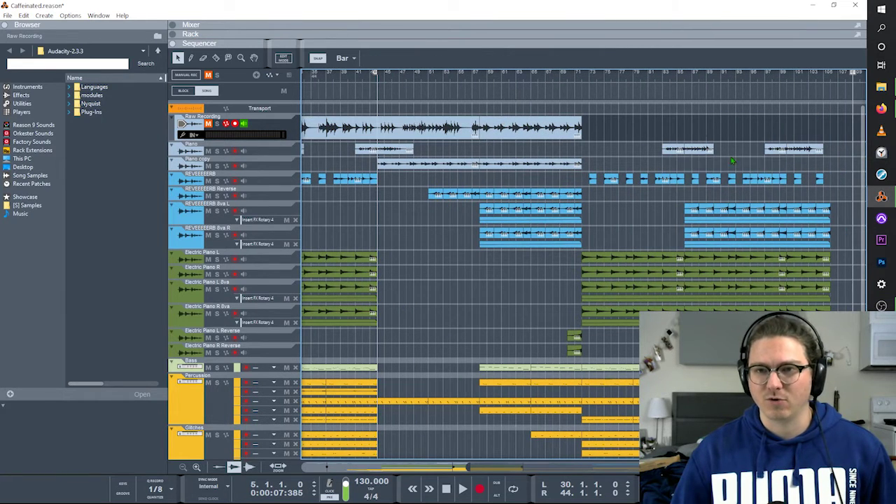
{"action": "left_click", "coordinate": [691, 150]}
{"action": "scroll", "coordinate": [623, 176], "scroll_direction": "left", "scroll_amount": 8}
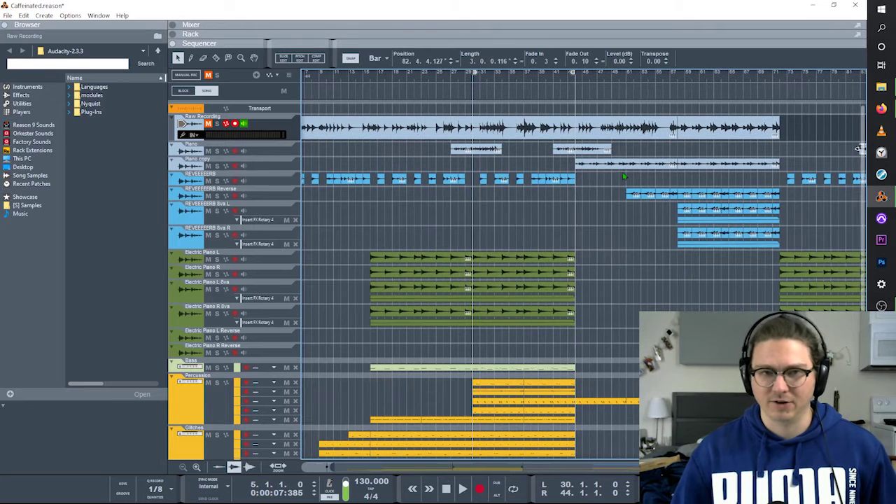
{"action": "scroll", "coordinate": [423, 178], "scroll_direction": "left", "scroll_amount": 2}
{"action": "left_click", "coordinate": [411, 160]}
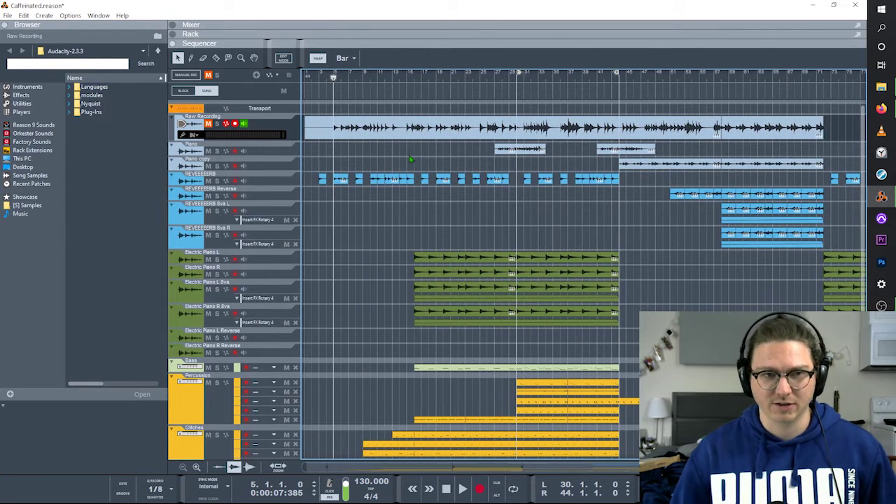
Solo the Piano track, listen to it from about bar 28, and turn off solo and playback
{"action": "left_click", "coordinate": [294, 152]}
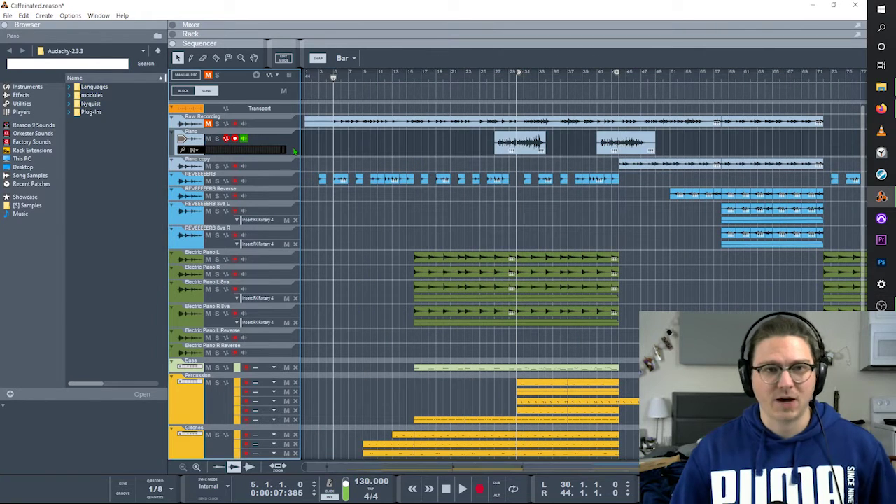
{"action": "left_click", "coordinate": [217, 138]}
{"action": "left_click", "coordinate": [502, 77]}
{"action": "key", "text": "space"}
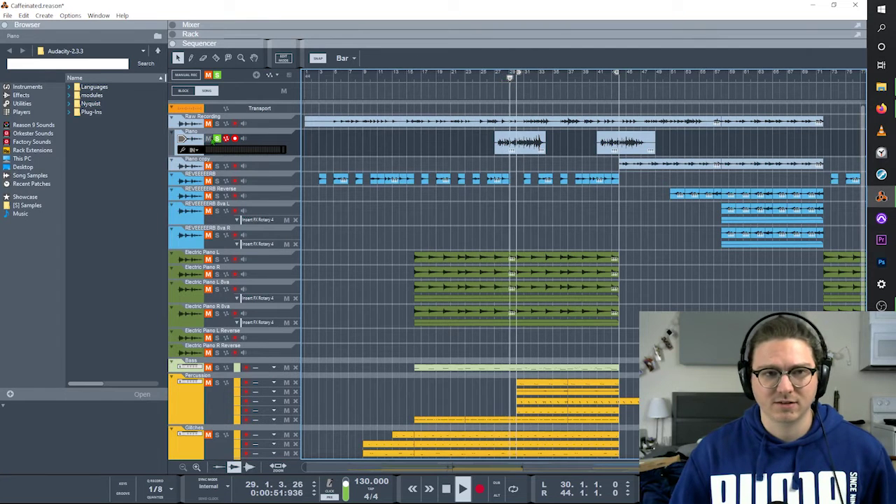
{"action": "left_click", "coordinate": [217, 138]}
{"action": "key", "text": "space"}
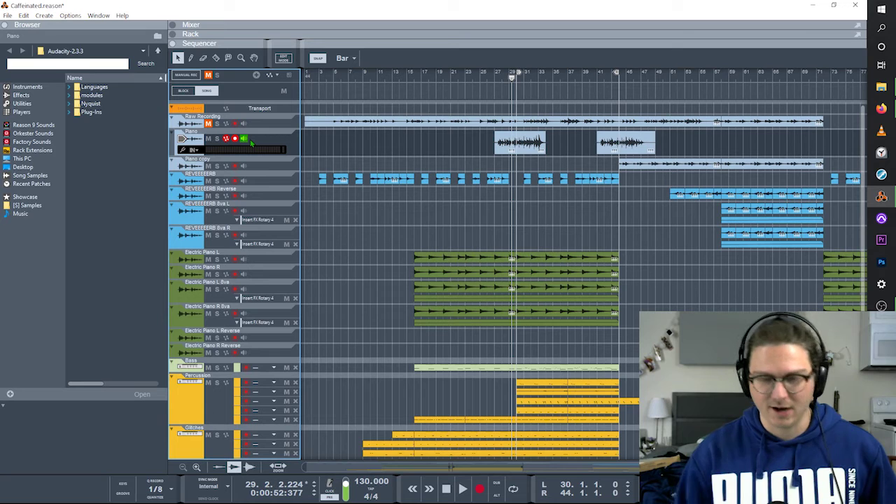
Select the Piano clip at bar 30, listen to the soloed track around that bar, and stop playback and unsolo it
{"action": "left_click", "coordinate": [530, 148]}
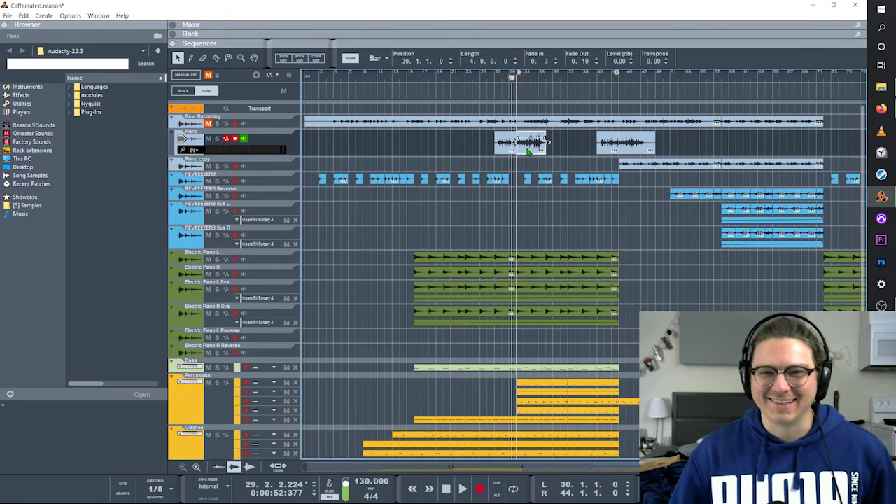
{"action": "left_click", "coordinate": [217, 140]}
{"action": "key", "text": "space"}
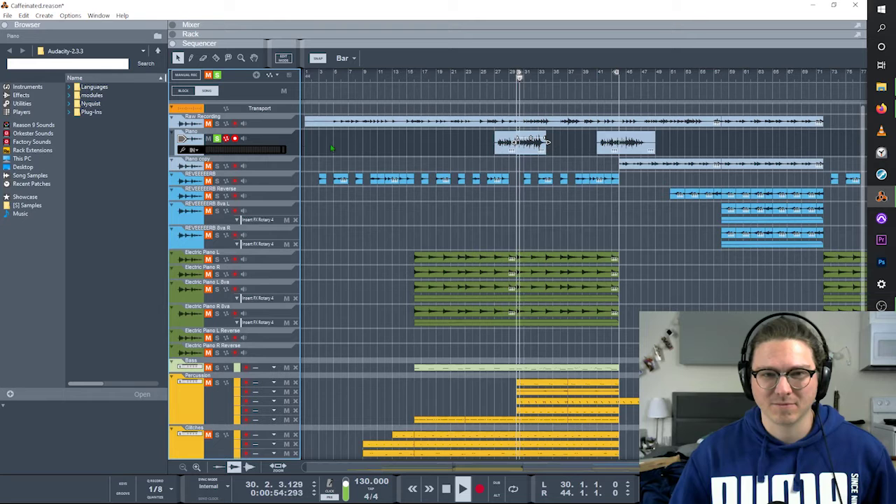
{"action": "key", "text": "space"}
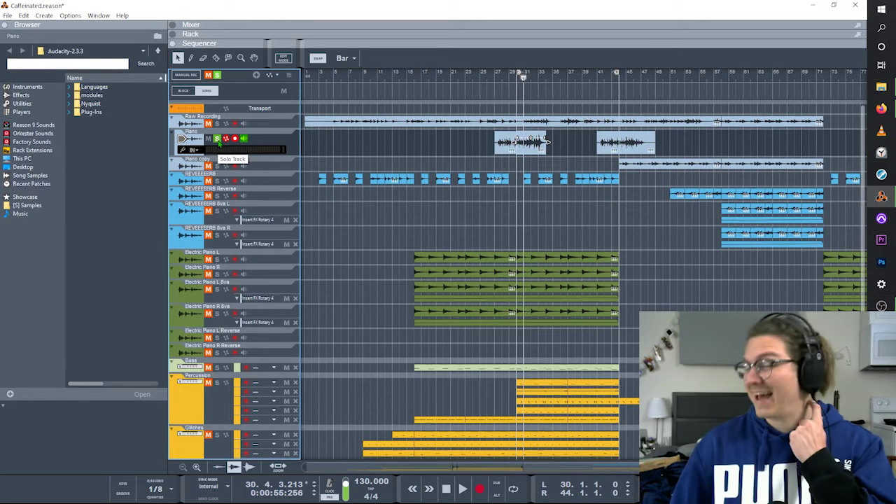
{"action": "left_click", "coordinate": [217, 140]}
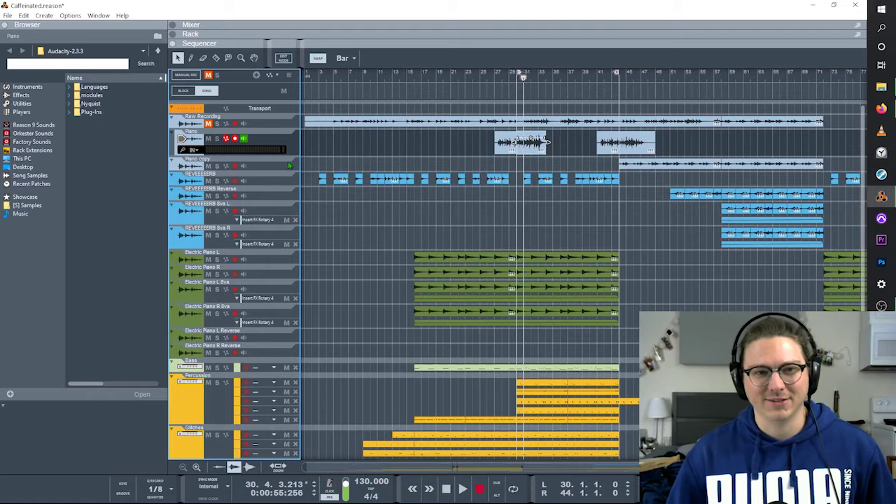
Solo the Piano copy track, listen to it from bar 44, and stop playback and unsolo it
{"action": "left_click", "coordinate": [289, 165]}
{"action": "left_click", "coordinate": [535, 124]}
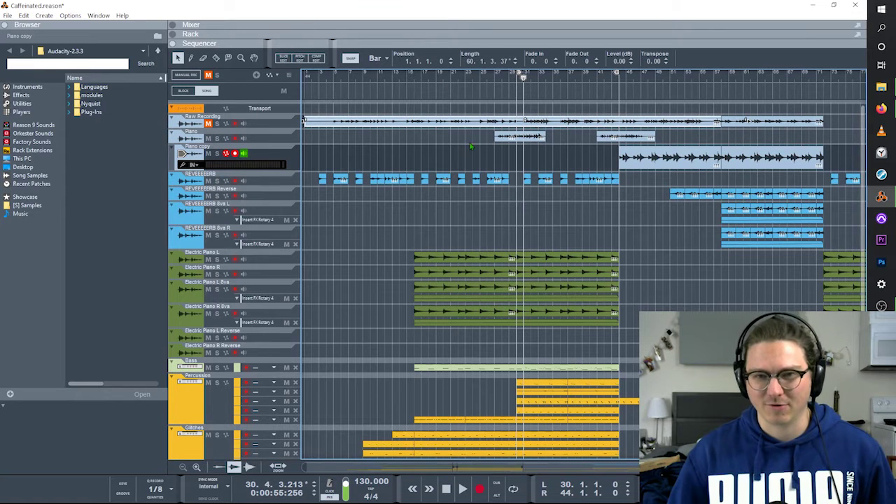
{"action": "left_click", "coordinate": [619, 77]}
{"action": "key", "text": "space"}
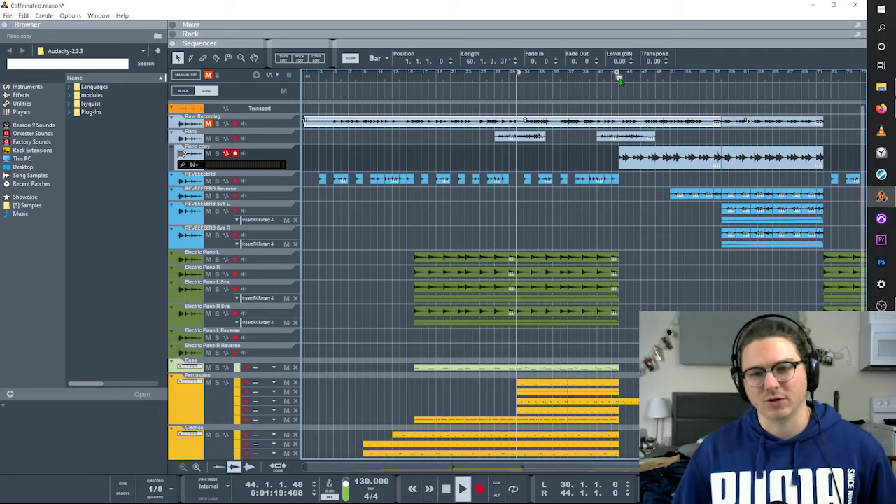
{"action": "left_click", "coordinate": [419, 192]}
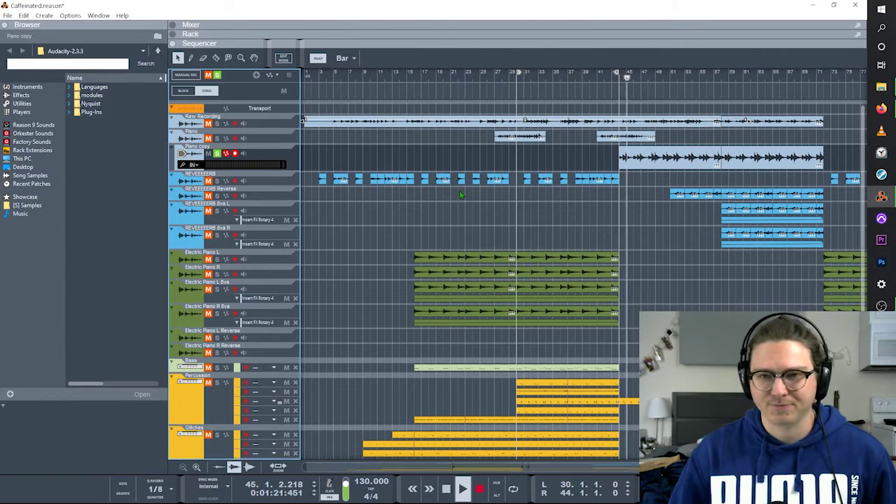
{"action": "key", "text": "space"}
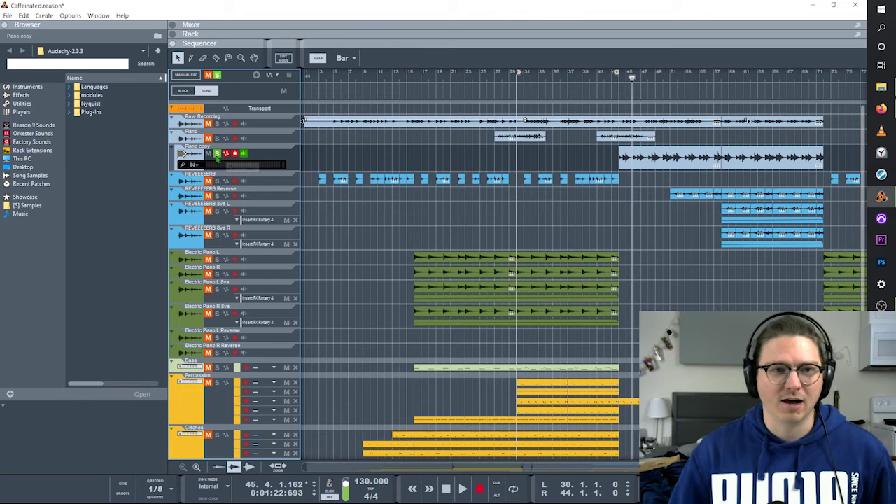
{"action": "left_click", "coordinate": [217, 154]}
Examine the REVEEEEERB track by selecting its clips from bar 3 to bar 44, switch to the REVEEEEERB Reverse track, and clear the clip selection
{"action": "scroll", "coordinate": [495, 213], "scroll_direction": "right", "scroll_amount": 6}
{"action": "scroll", "coordinate": [495, 214], "scroll_direction": "left", "scroll_amount": 6}
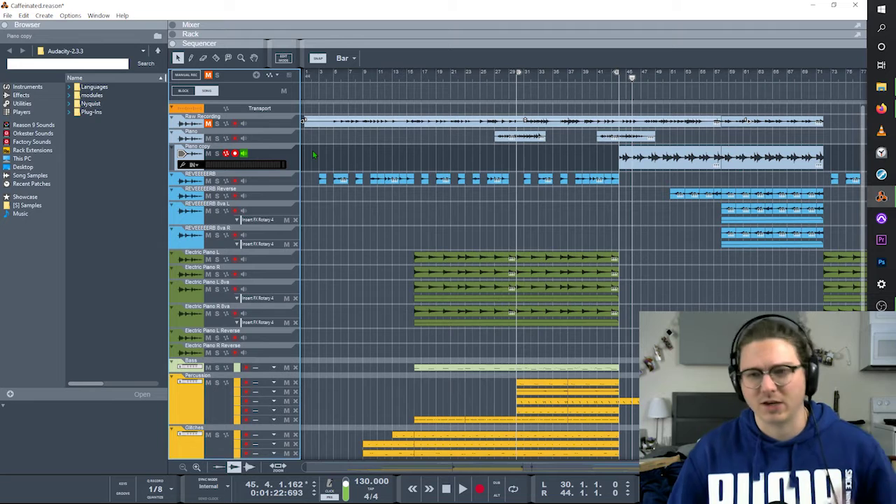
{"action": "left_click", "coordinate": [283, 176]}
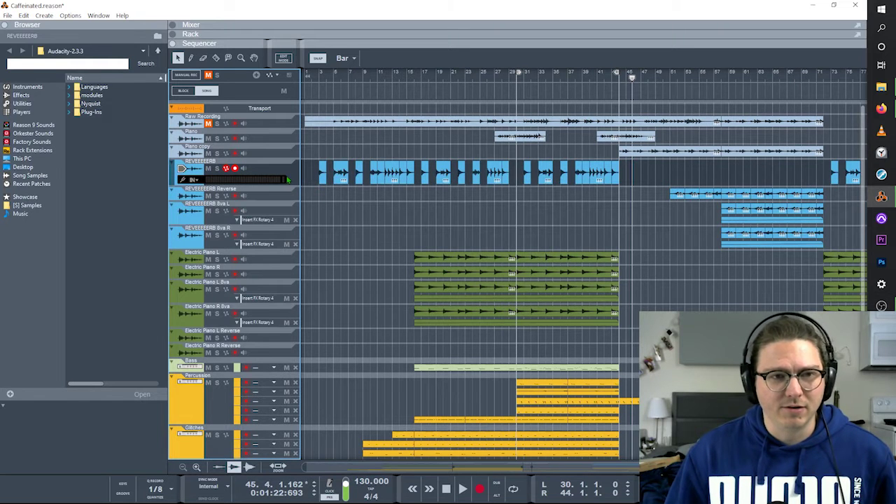
{"action": "left_click_drag", "start_coordinate": [333, 175], "coordinate": [647, 177]}
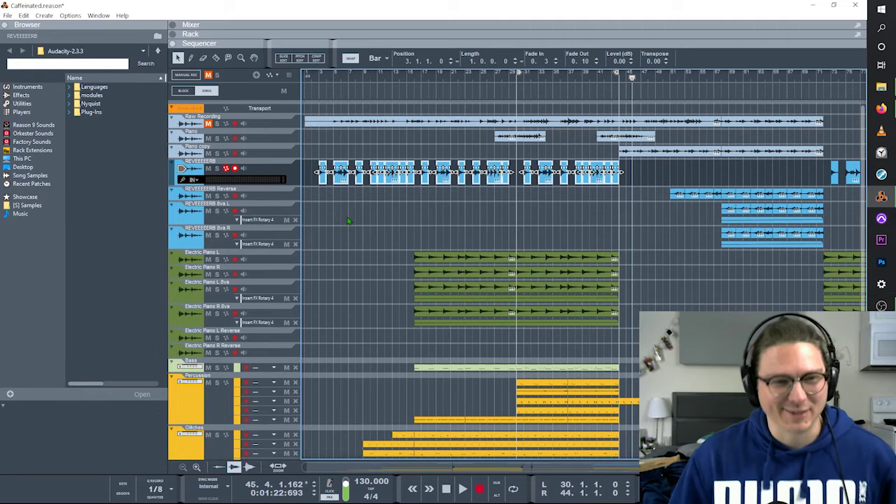
{"action": "left_click", "coordinate": [277, 193]}
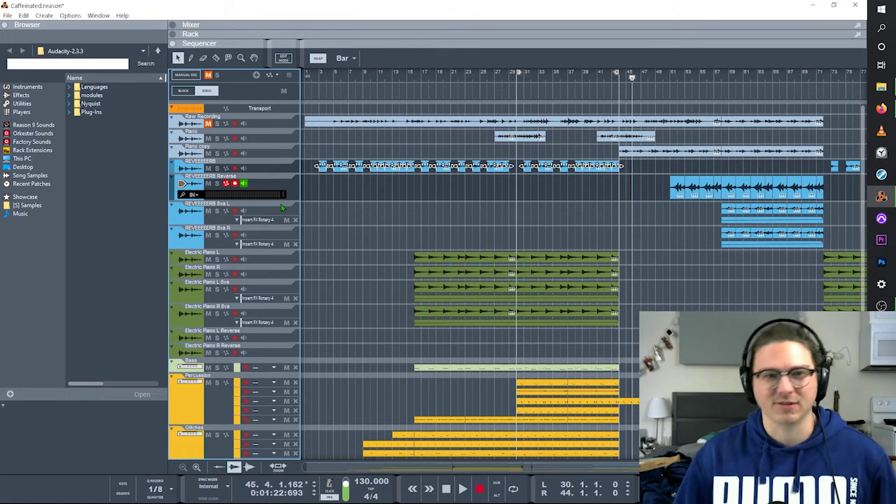
{"action": "left_click", "coordinate": [343, 196]}
Solo the REVEEEEERB track, listen to it from bar 3, and turn off playback and solo
{"action": "left_click", "coordinate": [321, 78]}
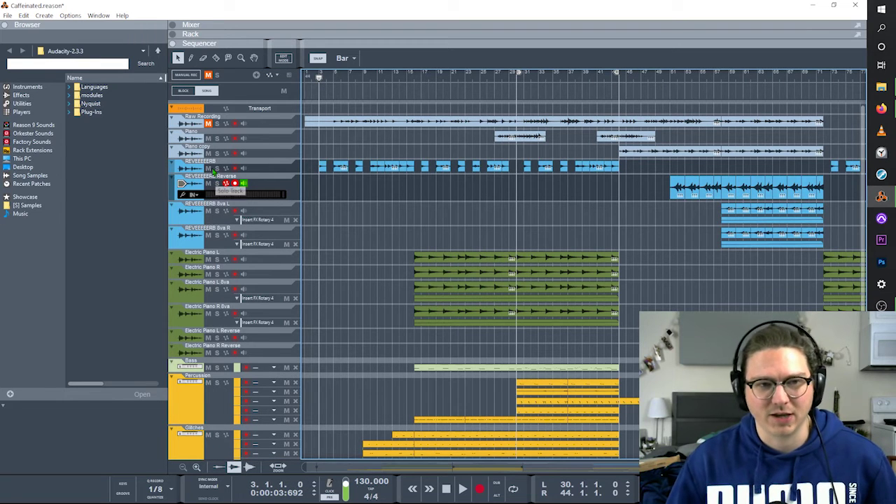
{"action": "left_click", "coordinate": [217, 168]}
{"action": "key", "text": "space"}
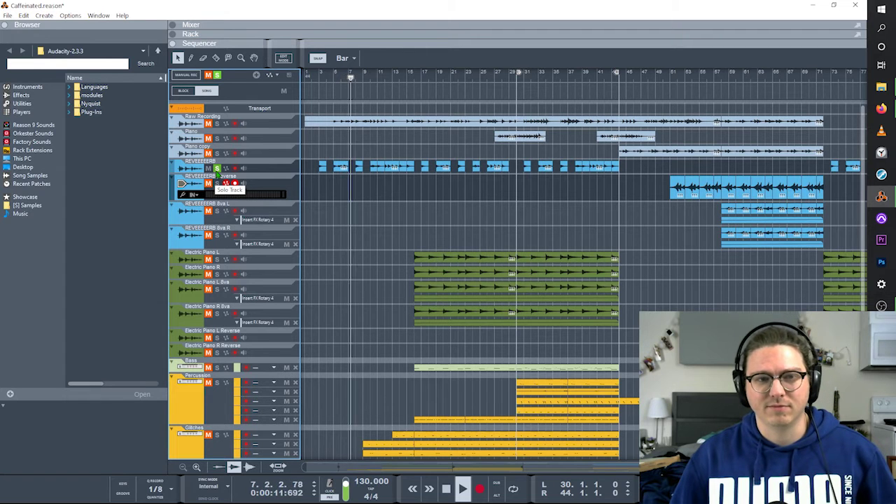
{"action": "key", "text": "space"}
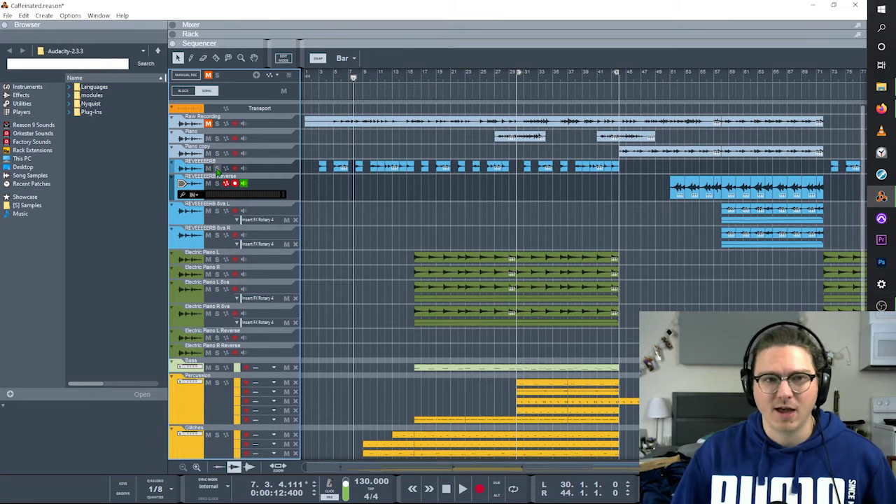
Listen to the soloed REVEEEEERB Reverse track from bar 51, pointing out its first clip, and stop playback and unsolo it
{"action": "left_click", "coordinate": [671, 81]}
{"action": "key", "text": "space"}
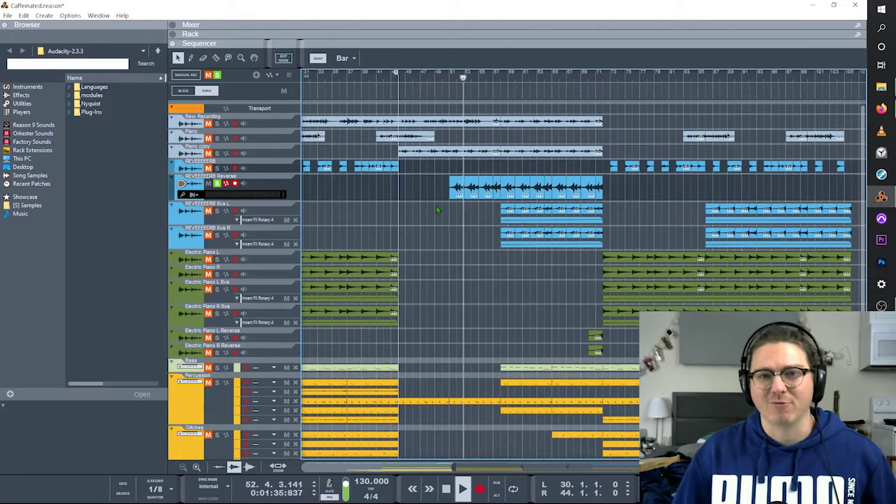
{"action": "left_click", "coordinate": [453, 187]}
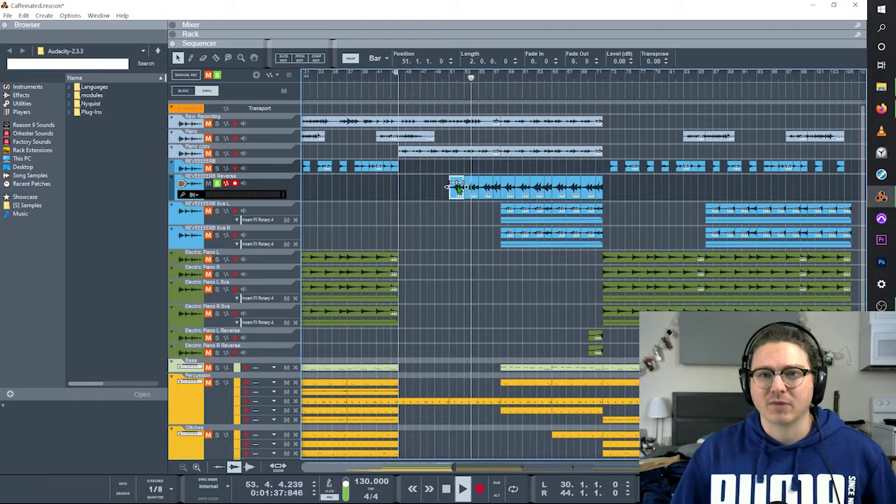
{"action": "left_click", "coordinate": [461, 226]}
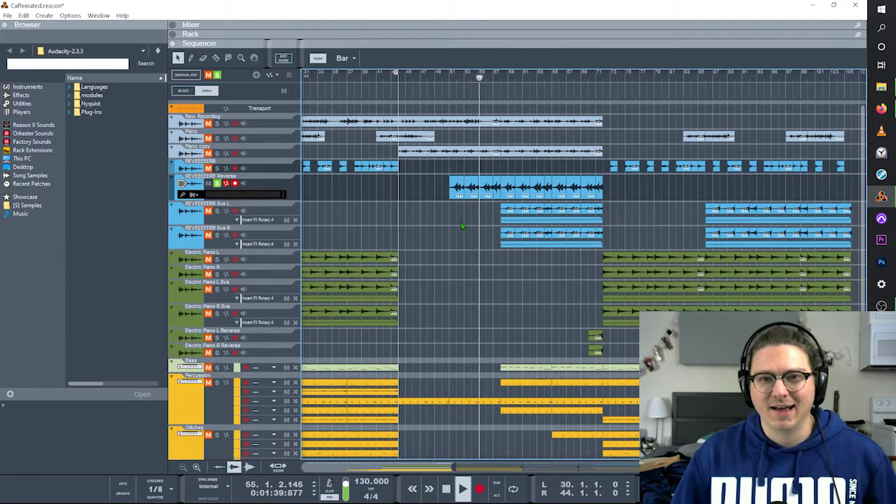
{"action": "key", "text": "space"}
{"action": "left_click", "coordinate": [217, 183]}
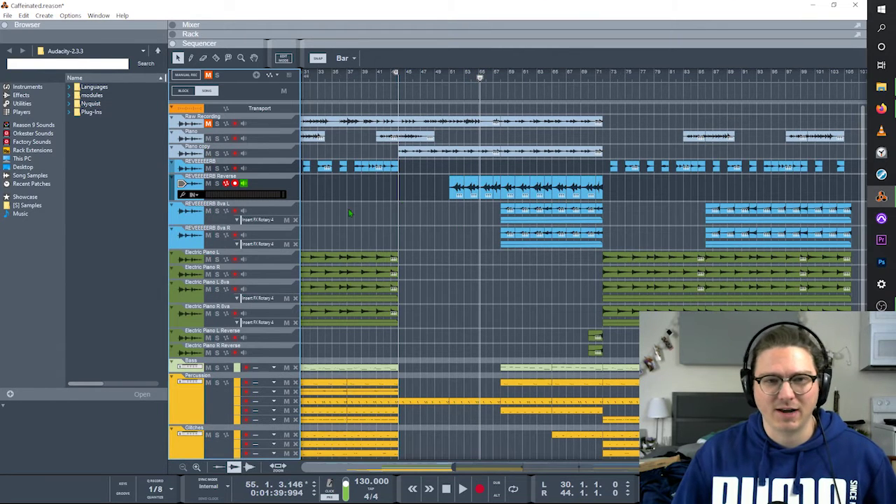
Solo REVEEEEERB 8va L and 8va R, and compare the Reverse clip at bar 51 with the 8va L clip at bar 58
{"action": "left_click", "coordinate": [217, 210]}
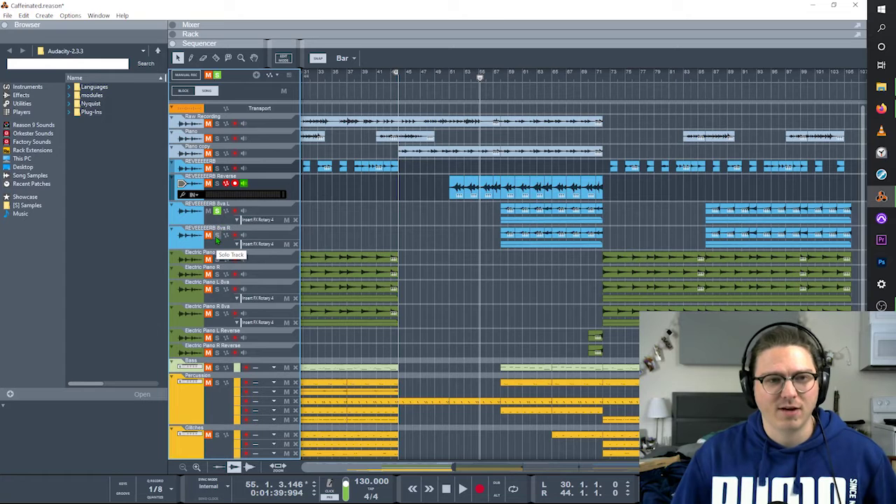
{"action": "left_click", "coordinate": [217, 236]}
{"action": "scroll", "coordinate": [475, 229], "scroll_direction": "down", "scroll_amount": 2}
{"action": "scroll", "coordinate": [475, 230], "scroll_direction": "up", "scroll_amount": 2}
{"action": "scroll", "coordinate": [475, 230], "scroll_direction": "down", "scroll_amount": 2}
{"action": "scroll", "coordinate": [475, 230], "scroll_direction": "up", "scroll_amount": 1}
{"action": "scroll", "coordinate": [475, 229], "scroll_direction": "left", "scroll_amount": 3}
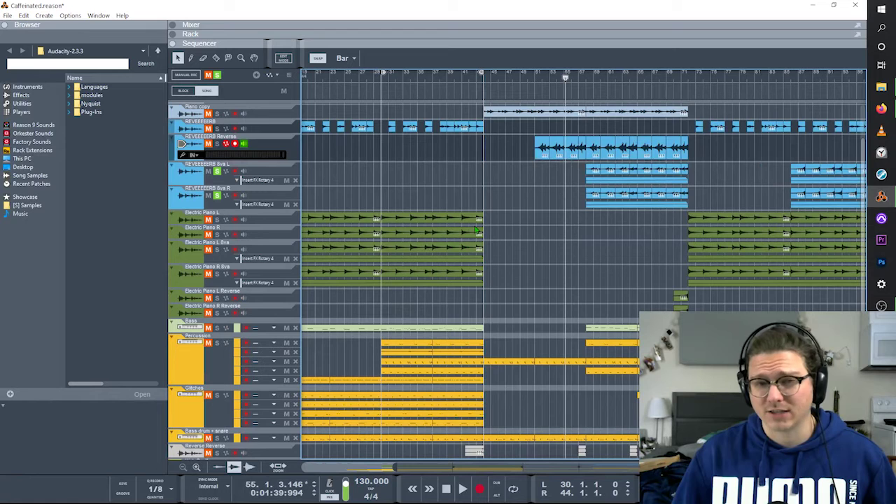
{"action": "scroll", "coordinate": [514, 239], "scroll_direction": "up", "scroll_amount": 2}
{"action": "scroll", "coordinate": [514, 240], "scroll_direction": "left", "scroll_amount": 1}
{"action": "scroll", "coordinate": [518, 242], "scroll_direction": "right", "scroll_amount": 3}
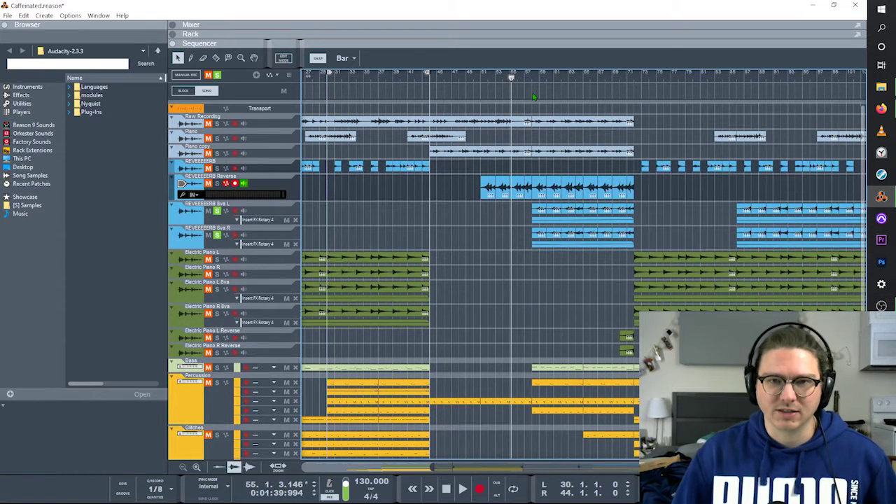
{"action": "left_click", "coordinate": [487, 189]}
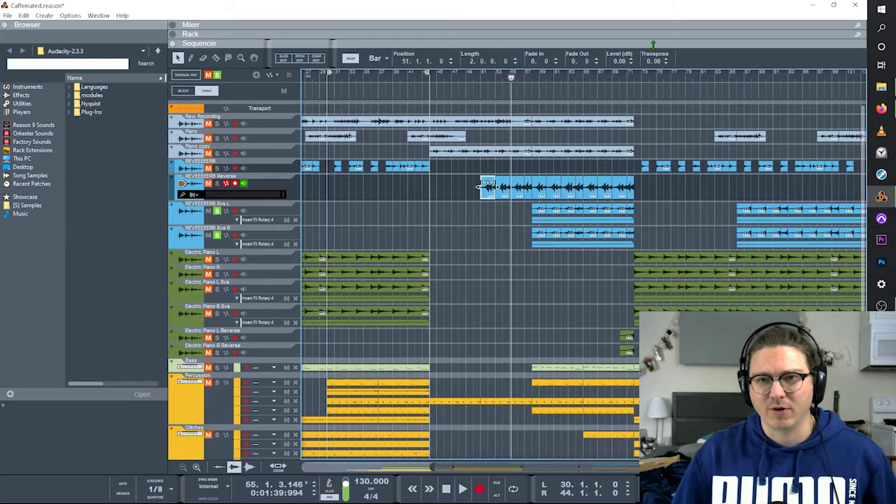
{"action": "left_click", "coordinate": [536, 209]}
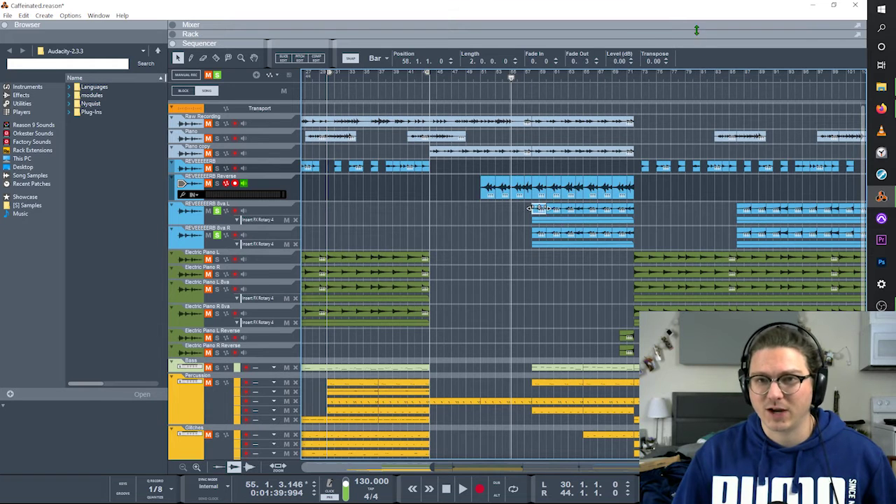
{"action": "scroll", "coordinate": [519, 225], "scroll_direction": "right", "scroll_amount": 2}
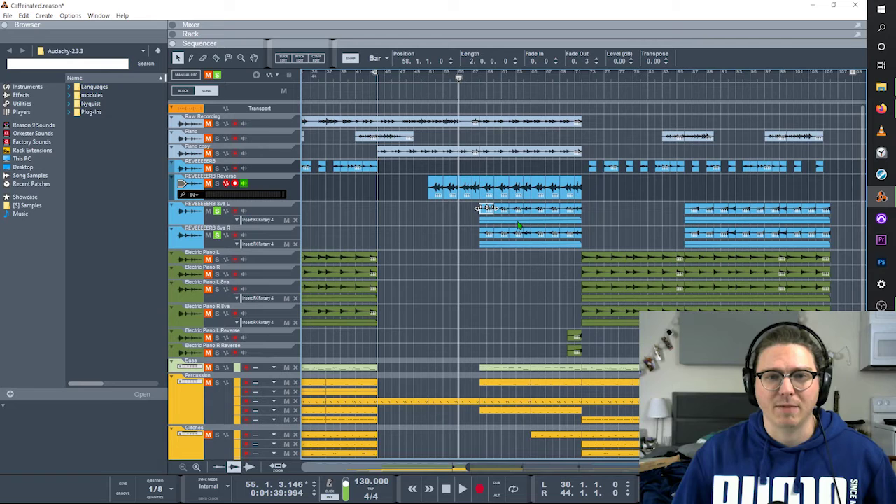
Listen to the soloed 8va tracks from bar 58, add REVEEEEERB Reverse to the solo, and stop playback
{"action": "left_click", "coordinate": [480, 77]}
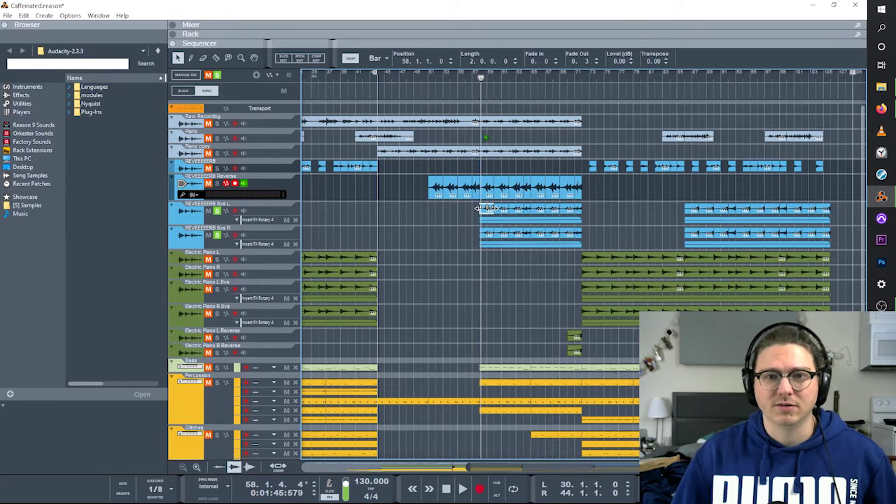
{"action": "left_click", "coordinate": [476, 209]}
{"action": "key", "text": "space"}
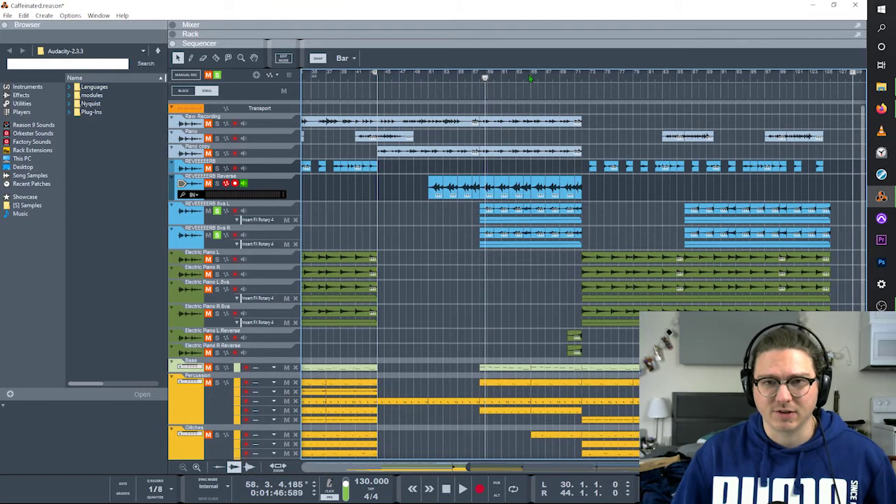
{"action": "left_click", "coordinate": [217, 183]}
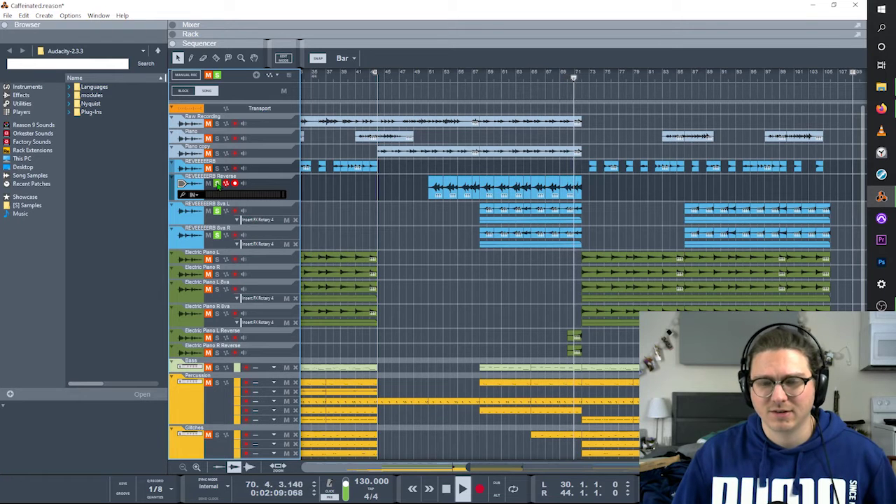
{"action": "key", "text": "space"}
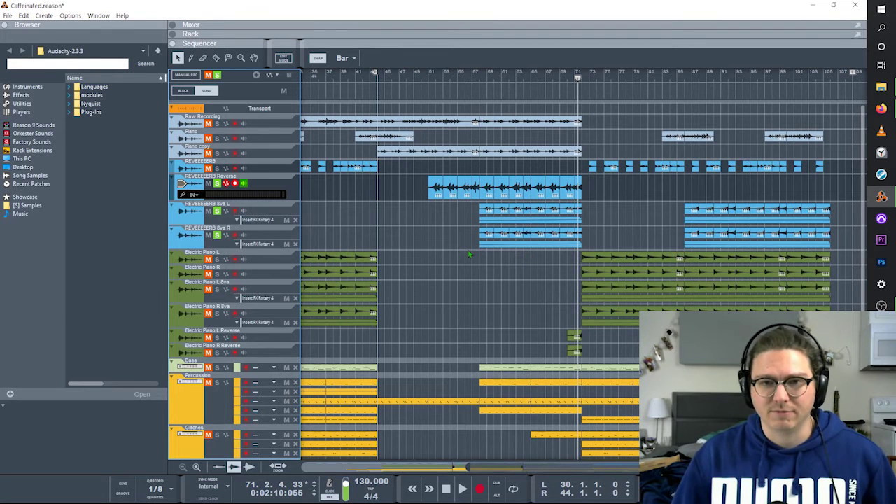
Open the REVEEEEERB 8va L Insert FX Rotary 4 automation clip at bar 58, and unsolo the 8va R, Reverse and 8va L tracks
{"action": "left_click", "coordinate": [563, 224]}
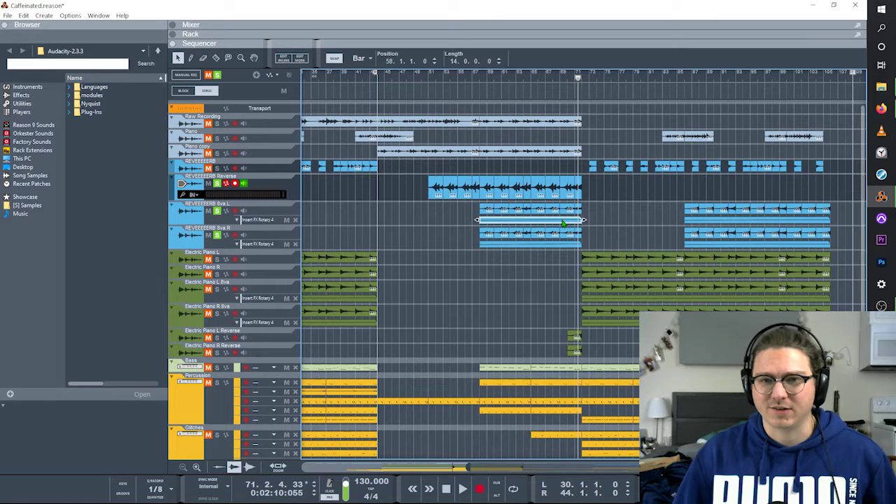
{"action": "double_click", "coordinate": [563, 222]}
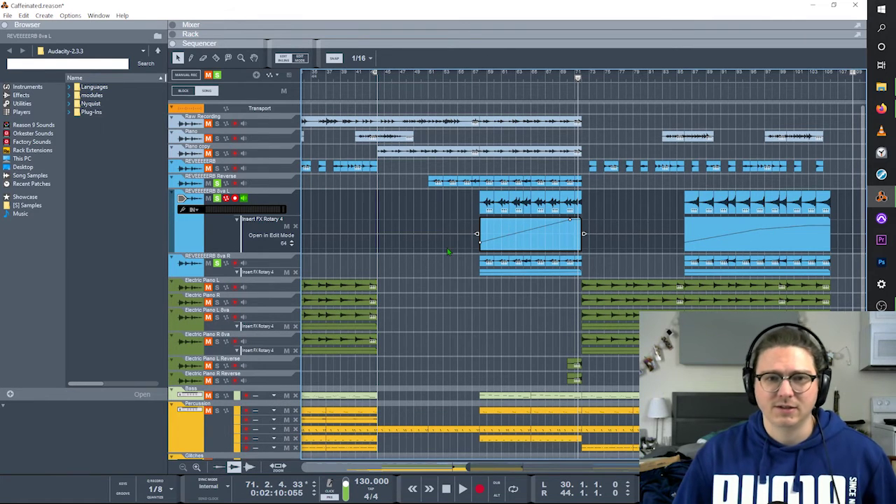
{"action": "scroll", "coordinate": [420, 263], "scroll_direction": "left", "scroll_amount": 5}
{"action": "left_click", "coordinate": [216, 263]}
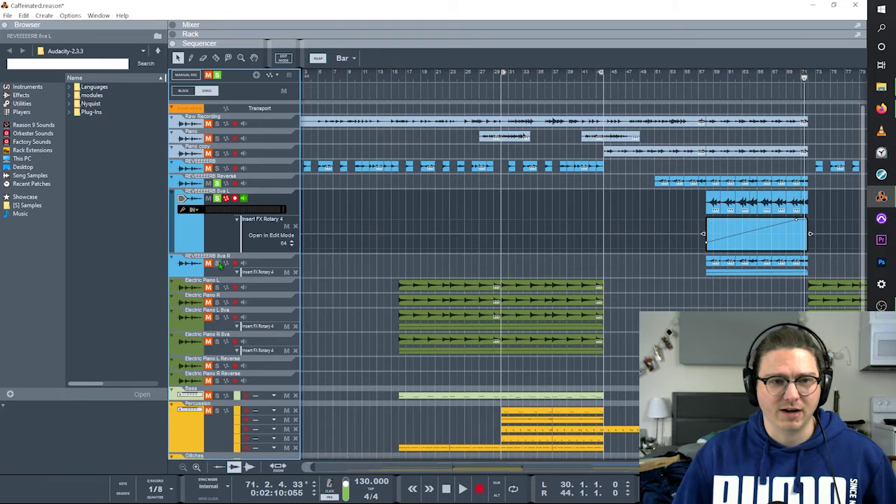
{"action": "left_click", "coordinate": [216, 183]}
{"action": "left_click", "coordinate": [217, 198]}
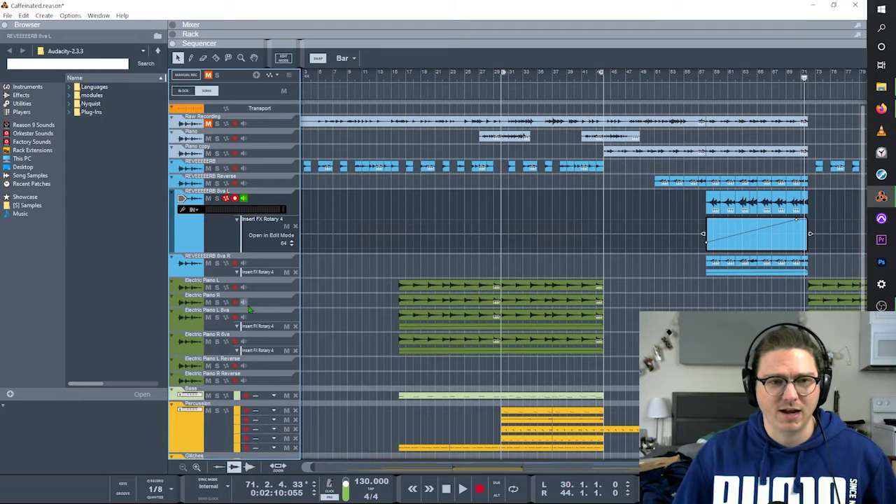
Leave the automation clip and select the Electric Piano L and R clips between bars 16 and 44
{"action": "scroll", "coordinate": [325, 325], "scroll_direction": "right", "scroll_amount": 2}
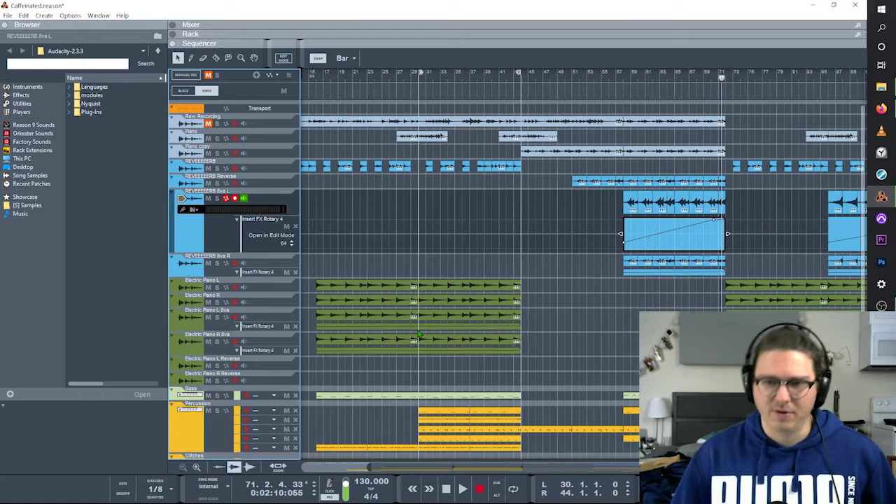
{"action": "left_click", "coordinate": [584, 322]}
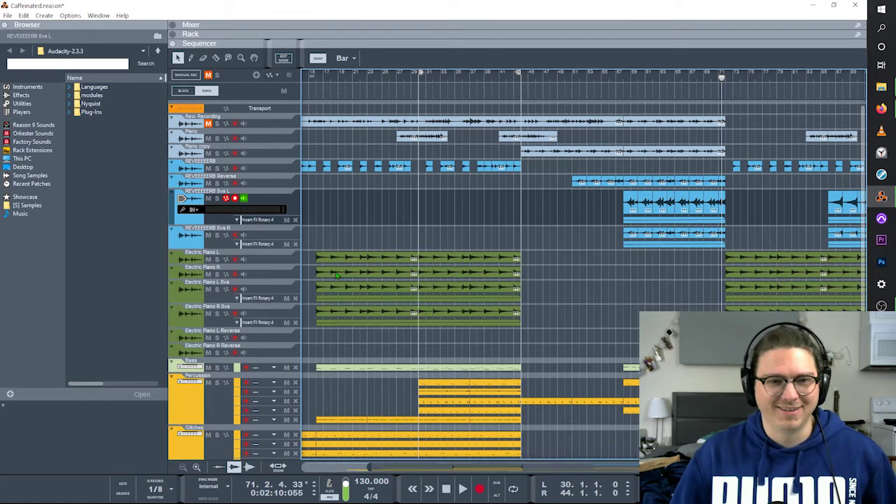
{"action": "left_click_drag", "start_coordinate": [304, 250], "coordinate": [531, 278]}
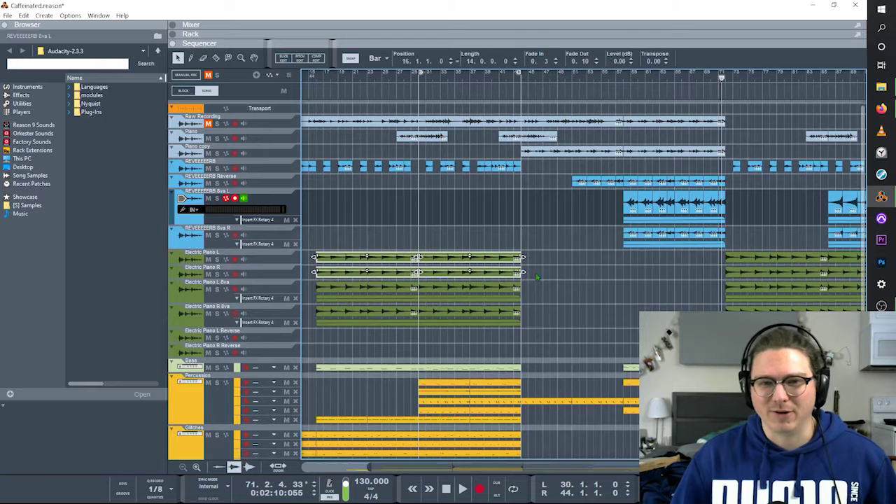
{"action": "scroll", "coordinate": [537, 277], "scroll_direction": "left", "scroll_amount": 2}
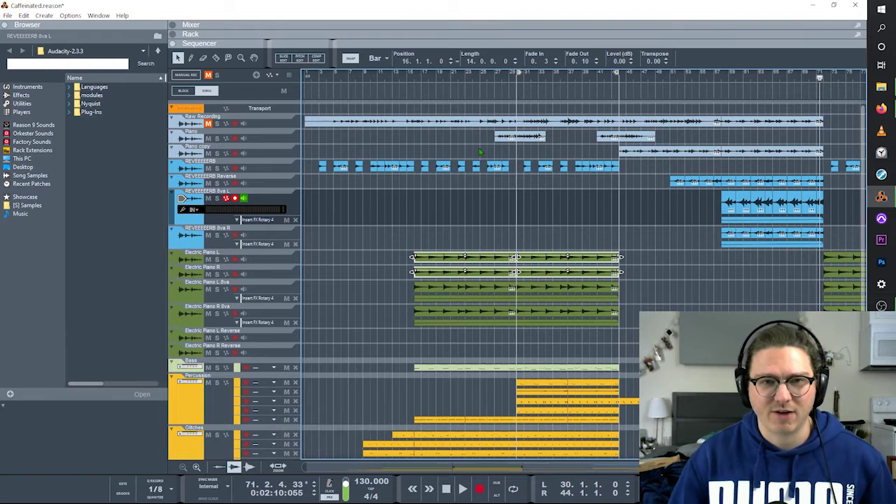
Play the song from bar 16, clear the clip selection, solo Electric Piano L and R to hear them, and stop playback
{"action": "left_click", "coordinate": [413, 80]}
{"action": "left_click", "coordinate": [413, 81]}
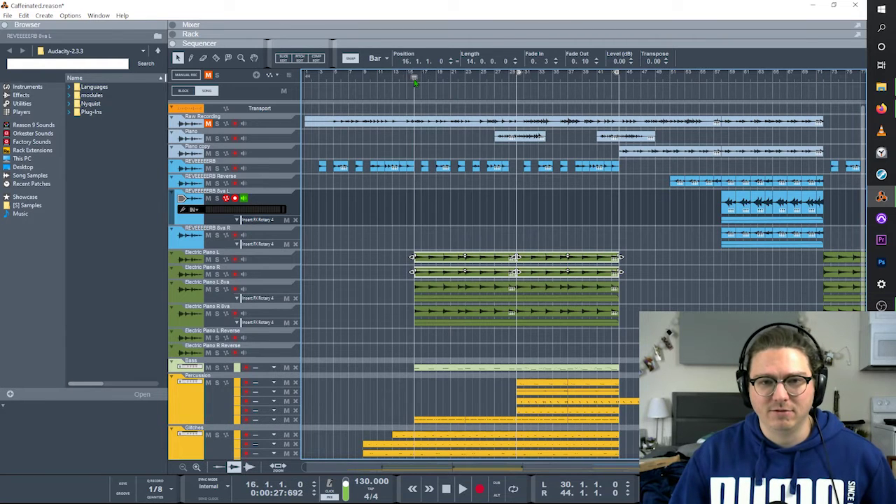
{"action": "left_click", "coordinate": [412, 239]}
{"action": "key", "text": "space"}
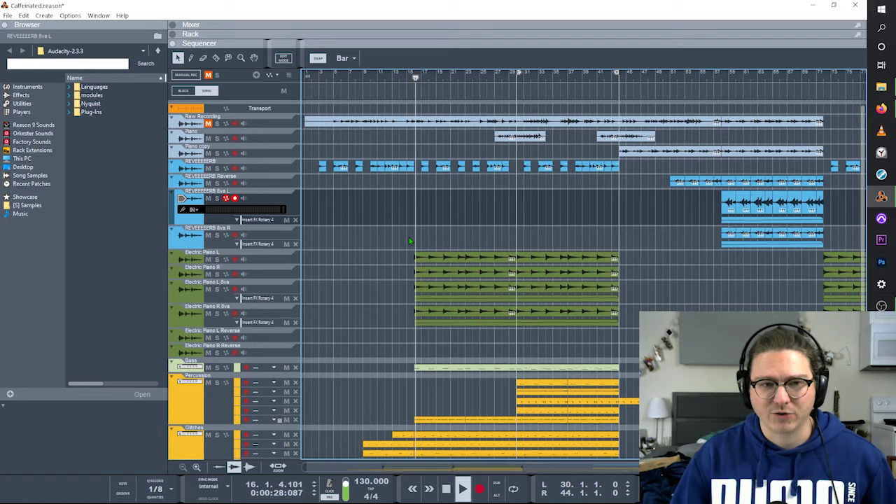
{"action": "left_click", "coordinate": [217, 259]}
{"action": "left_click", "coordinate": [217, 274]}
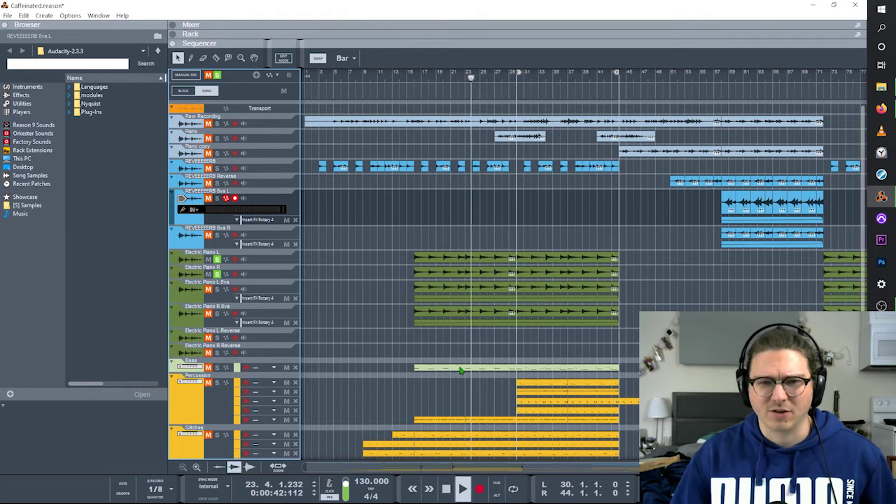
{"action": "scroll", "coordinate": [403, 347], "scroll_direction": "right", "scroll_amount": 3}
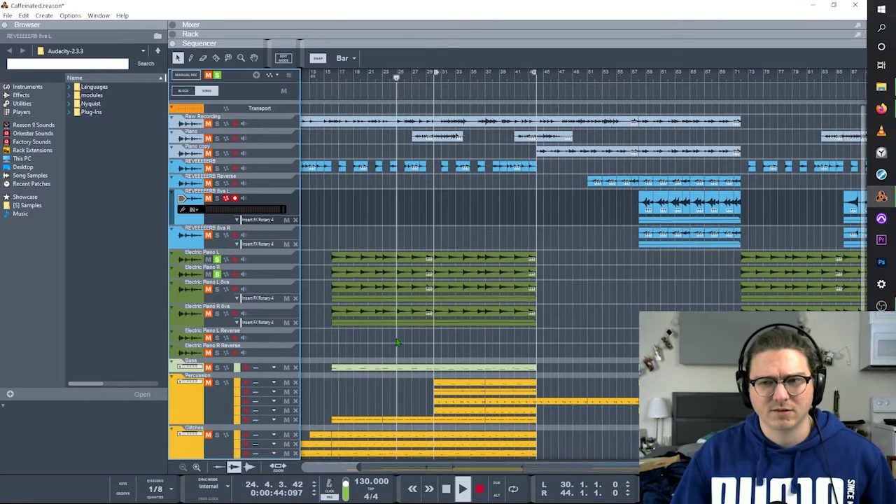
{"action": "key", "text": "space"}
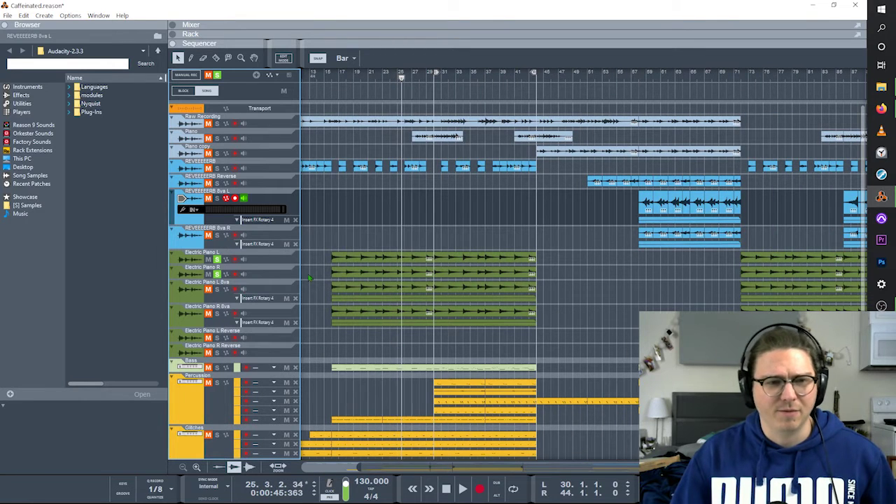
Add Electric Piano L 8va and R 8va to the solo and open the L 8va Insert FX Rotary 4 automation clip
{"action": "left_click", "coordinate": [218, 289]}
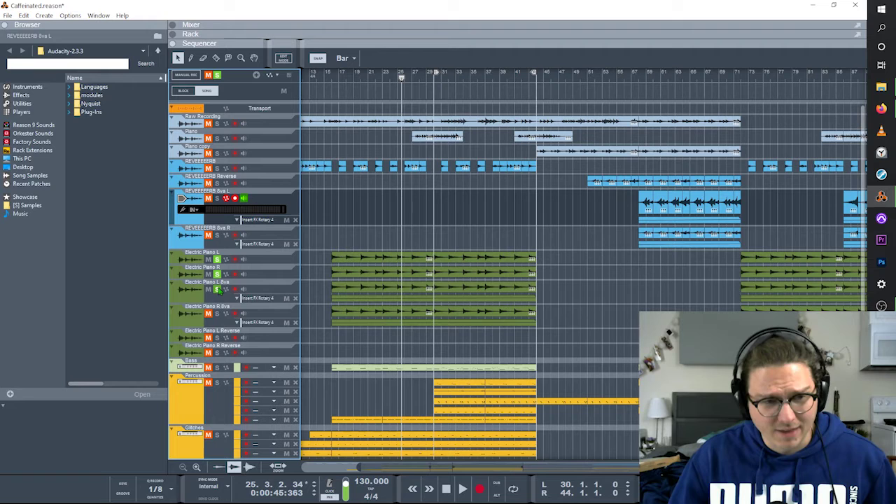
{"action": "left_click", "coordinate": [464, 300]}
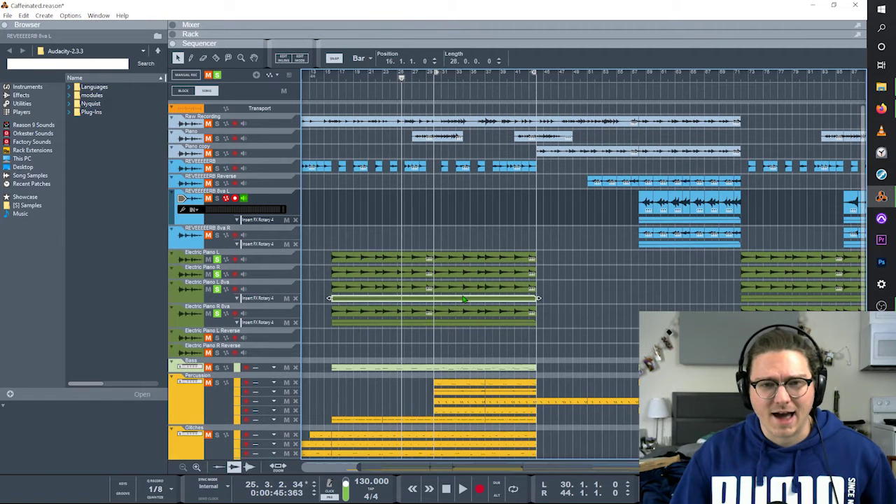
{"action": "double_click", "coordinate": [463, 299]}
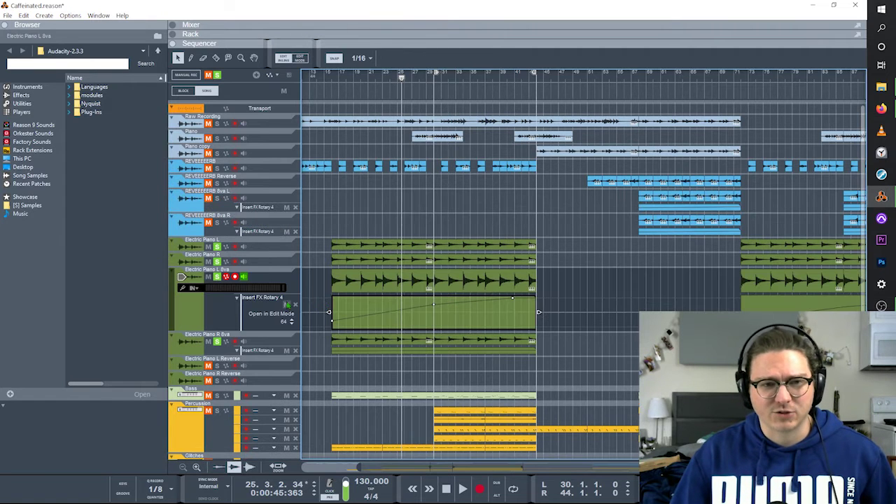
Leave the automation clip and compare the Transpose settings of the Electric Piano R and L 8va clips at bar 16
{"action": "left_click", "coordinate": [371, 281]}
{"action": "left_click", "coordinate": [376, 261]}
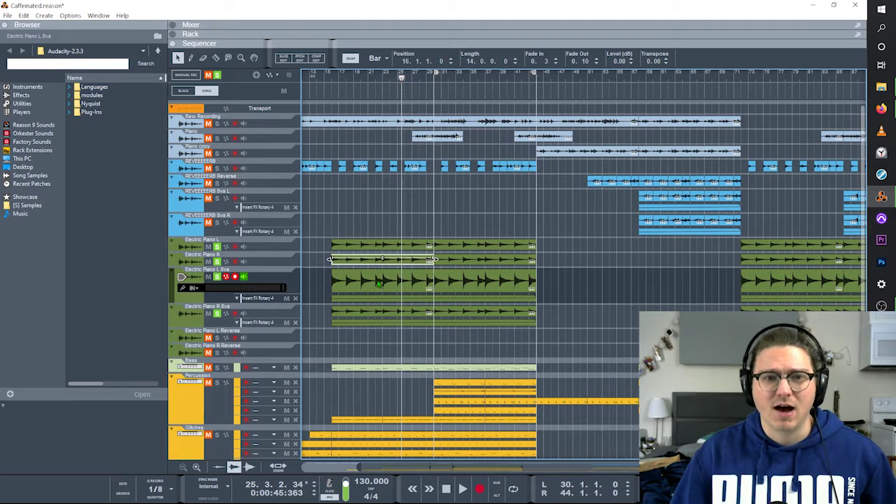
{"action": "left_click", "coordinate": [378, 282]}
{"action": "left_click", "coordinate": [354, 219]}
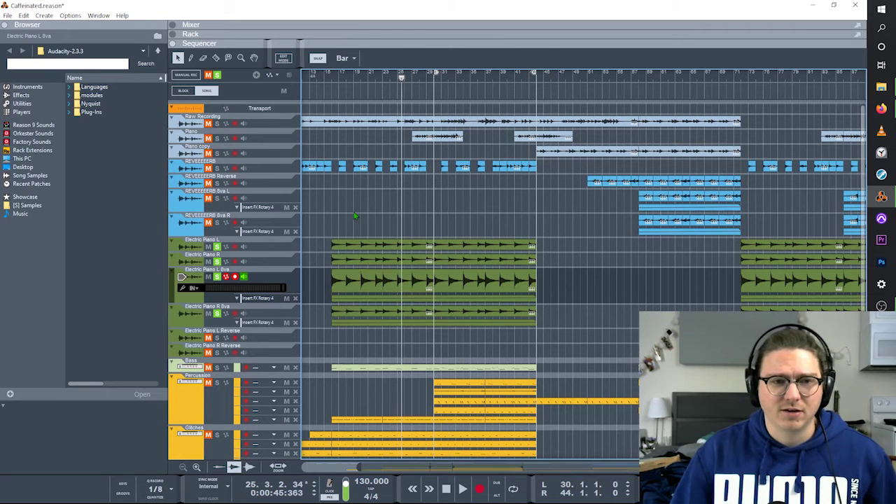
{"action": "left_click", "coordinate": [397, 294]}
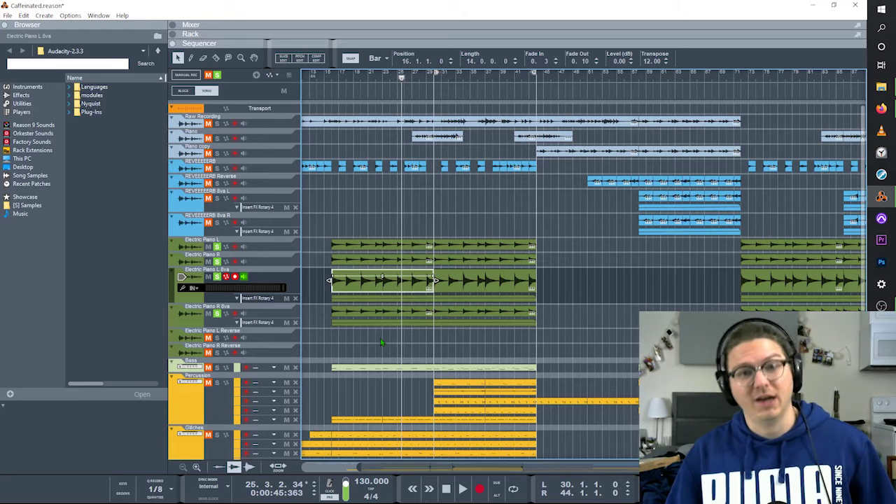
Review the Electric Piano L 8va and R 8va Rotary 4 automation clips and the R 8va audio clip at bar 16
{"action": "double_click", "coordinate": [453, 301]}
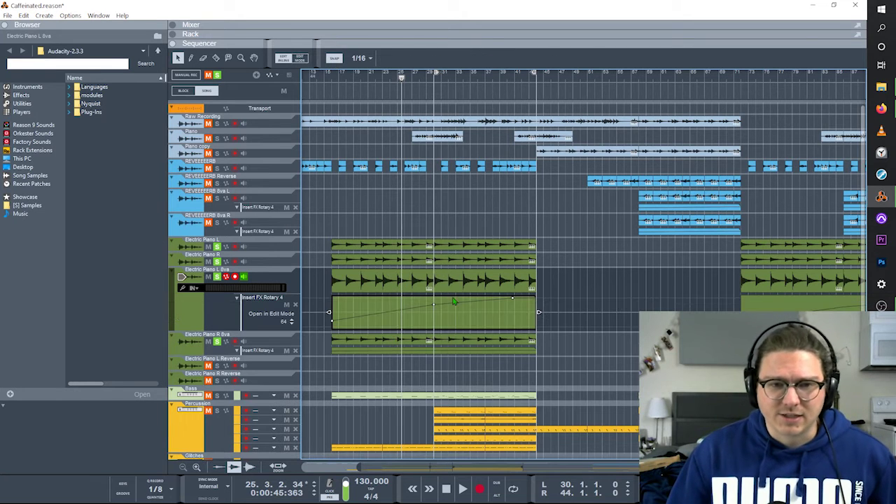
{"action": "key", "text": "Escape"}
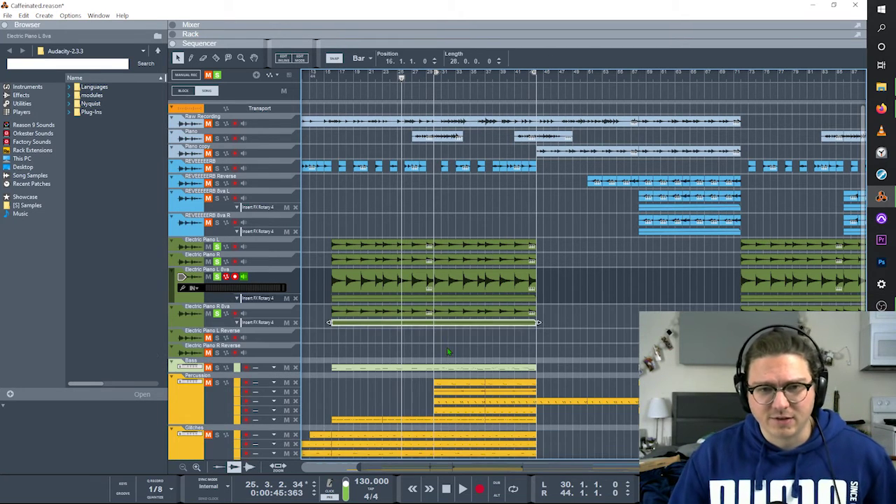
{"action": "left_click", "coordinate": [512, 283]}
{"action": "left_click_drag", "start_coordinate": [478, 312], "coordinate": [382, 313]}
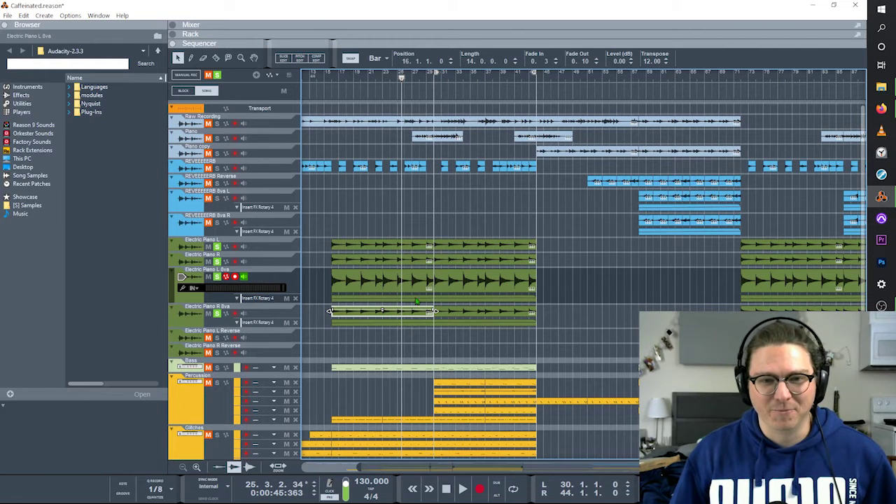
{"action": "left_click", "coordinate": [415, 299]}
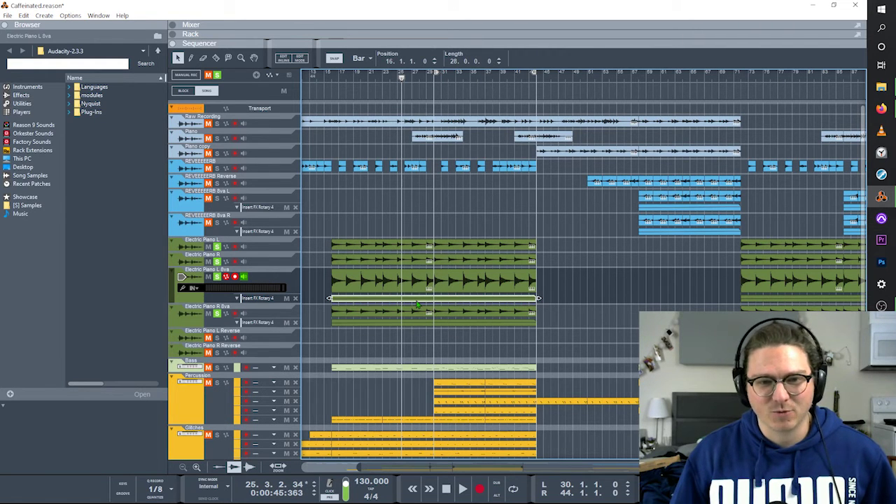
Open the L 8va Rotary 4 automation clip, listen to the soloed electric pianos from bar 18, and stop playback
{"action": "double_click", "coordinate": [486, 301]}
{"action": "key", "text": "space"}
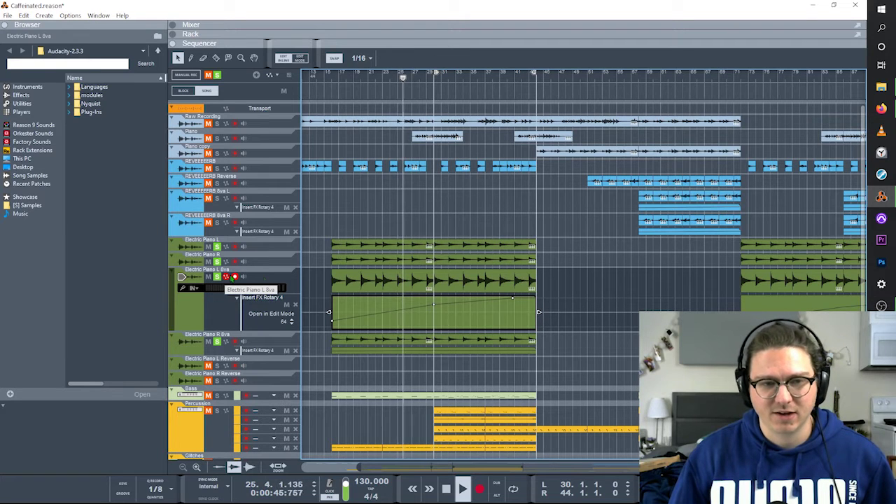
{"action": "key", "text": "space"}
{"action": "left_click", "coordinate": [346, 77]}
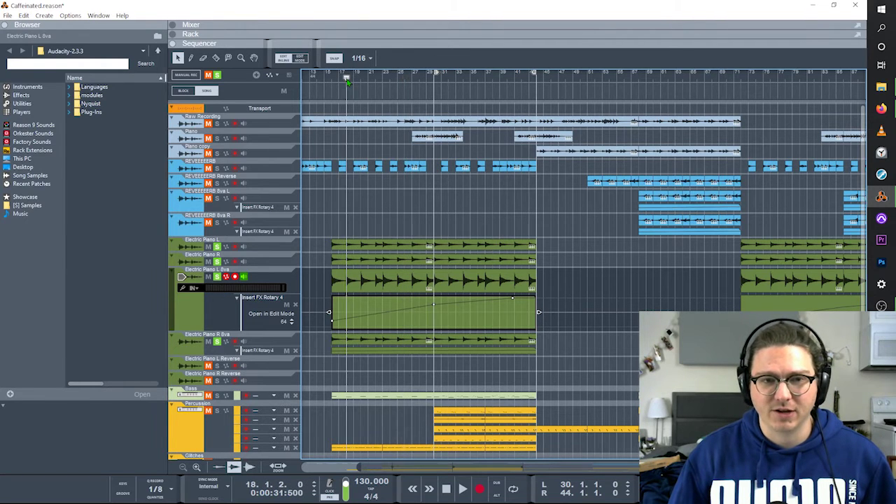
{"action": "key", "text": "space"}
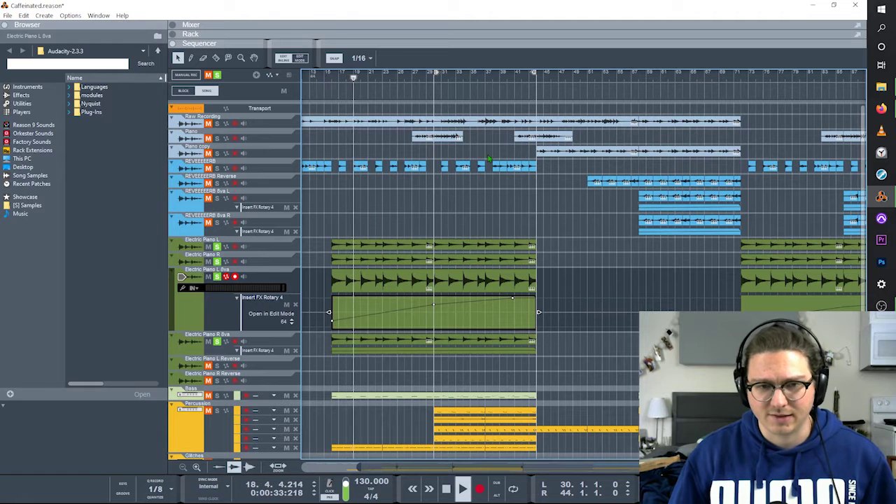
{"action": "key", "text": "space"}
Listen to the soloed electric pianos from about bar 41, near the end of the automation curve, and stop playback
{"action": "left_click_drag", "start_coordinate": [500, 79], "coordinate": [511, 78]}
{"action": "key", "text": "space"}
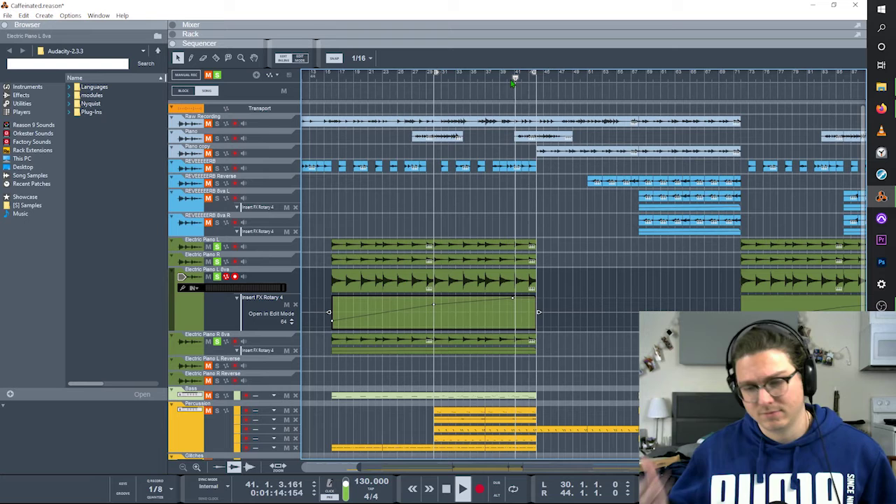
{"action": "key", "text": "space"}
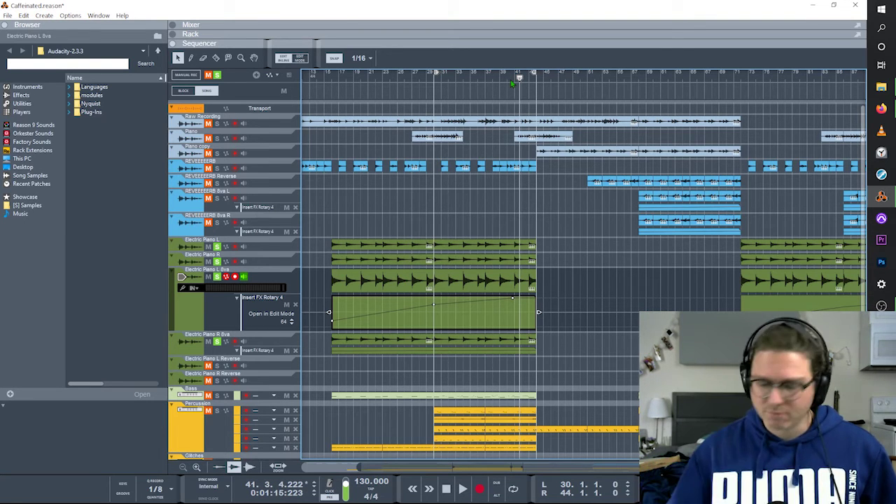
Select the two reverse clips at bar 70 and solo only Electric Piano L Reverse and R Reverse
{"action": "scroll", "coordinate": [558, 213], "scroll_direction": "right", "scroll_amount": 3}
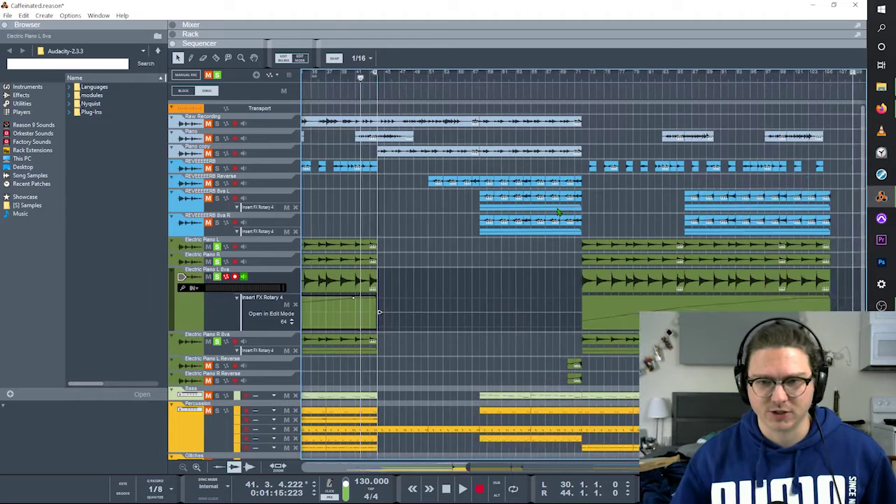
{"action": "mouse_move", "coordinate": [541, 359]}
{"action": "left_mouse_down"}
{"action": "mouse_move", "coordinate": [609, 382]}
{"action": "mouse_move", "coordinate": [607, 329]}
{"action": "left_mouse_up"}
{"action": "left_click", "coordinate": [217, 338]}
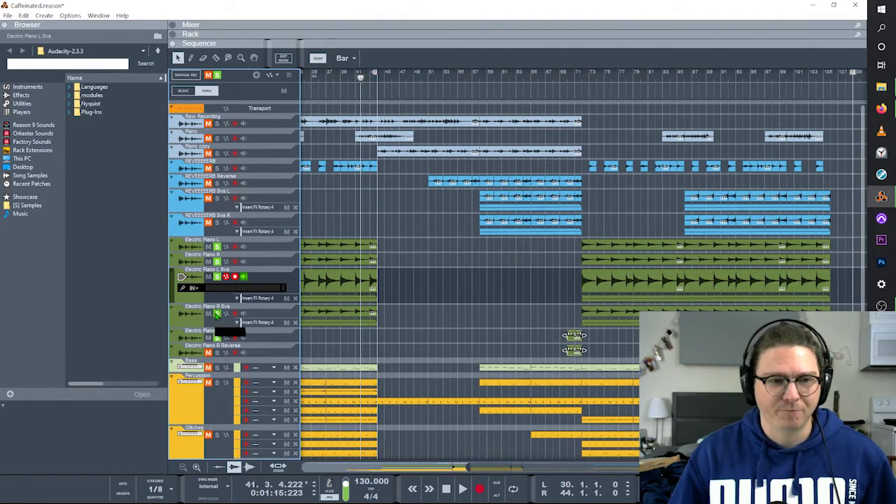
{"action": "left_click", "coordinate": [217, 352]}
Play from bar 70, clear the clip selection, add Electric Piano L and R to the solo, and stop playback
{"action": "left_click", "coordinate": [568, 77]}
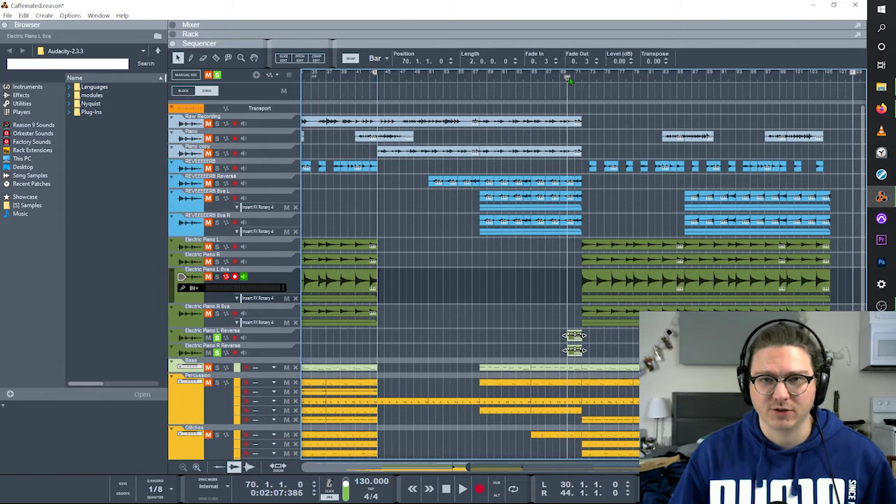
{"action": "key", "text": "space"}
{"action": "left_click", "coordinate": [549, 282]}
{"action": "left_click", "coordinate": [217, 246]}
{"action": "left_click", "coordinate": [217, 261]}
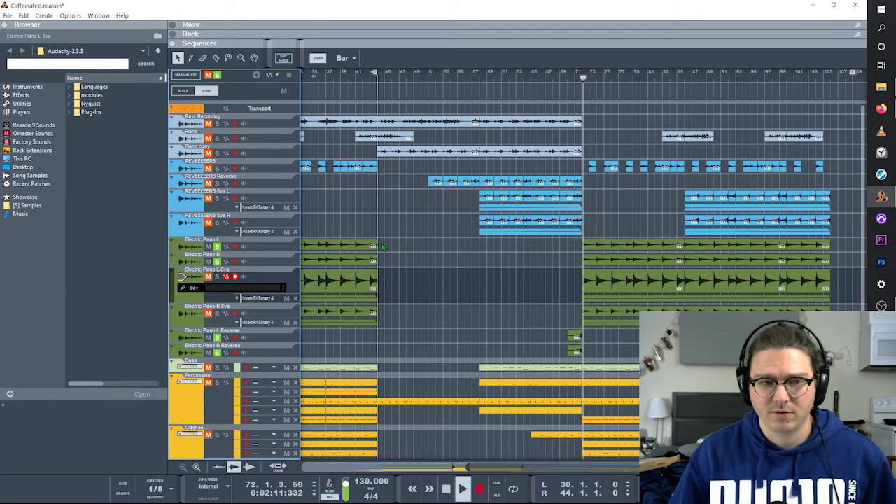
{"action": "key", "text": "space"}
Unsolo Electric Piano L, R, L Reverse and R Reverse
{"action": "left_click", "coordinate": [217, 246]}
{"action": "left_click", "coordinate": [217, 261]}
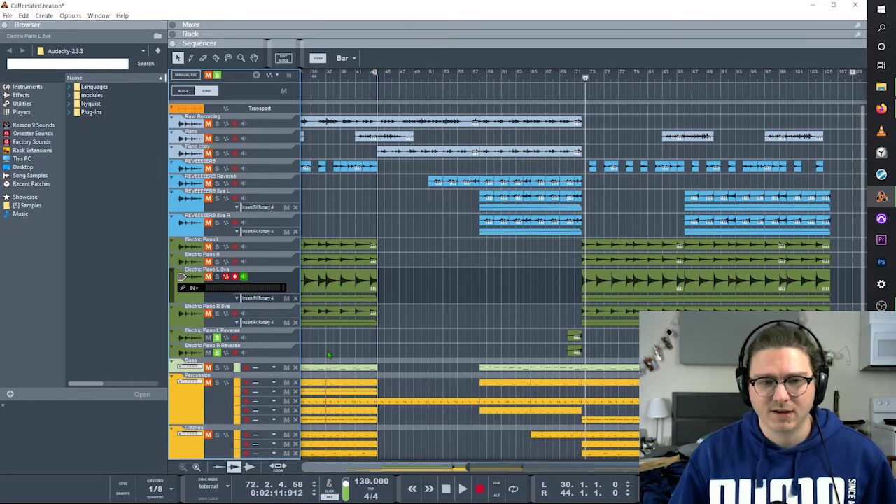
{"action": "left_click", "coordinate": [217, 337]}
{"action": "left_click", "coordinate": [216, 352]}
Select the Bass clip at bar 16, solo the Bass track, look over its clips along the song, and clear the selection
{"action": "scroll", "coordinate": [474, 309], "scroll_direction": "down", "scroll_amount": 3}
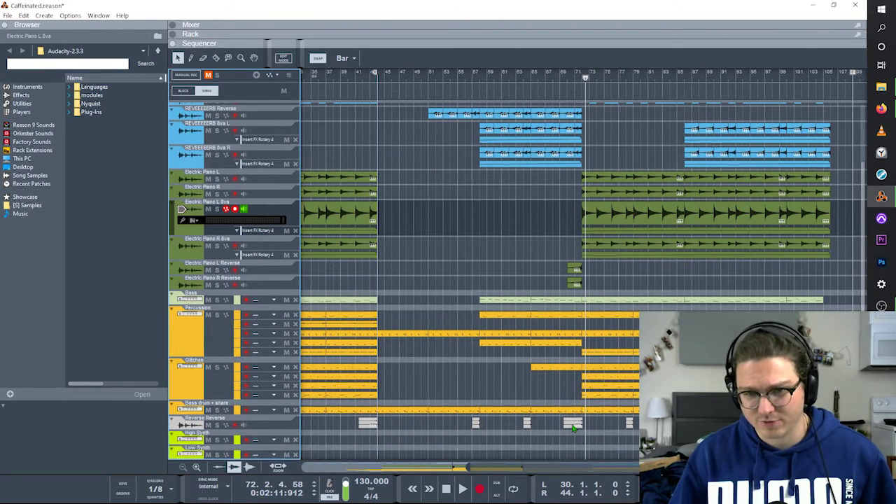
{"action": "scroll", "coordinate": [570, 401], "scroll_direction": "left", "scroll_amount": 5}
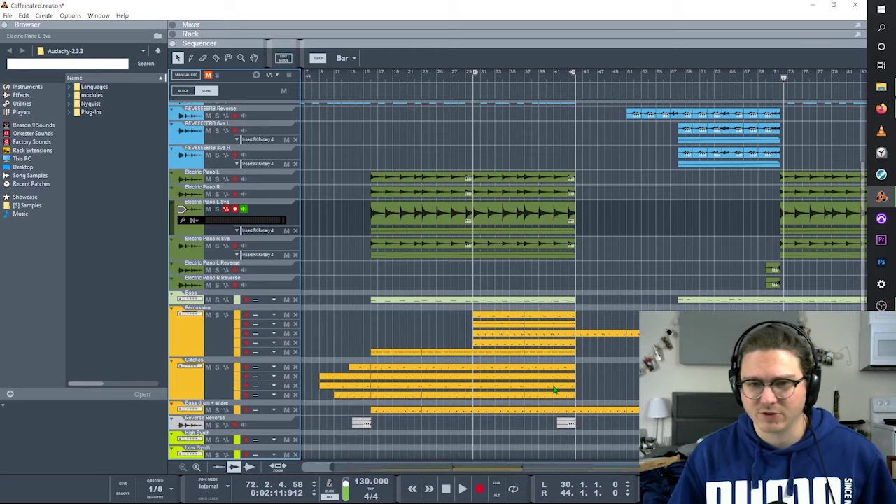
{"action": "left_click", "coordinate": [467, 303]}
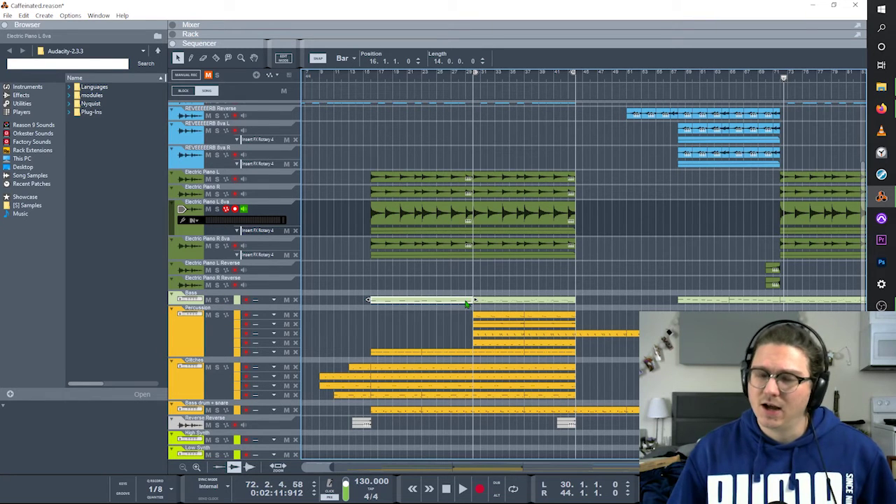
{"action": "left_click", "coordinate": [217, 299]}
{"action": "scroll", "coordinate": [371, 305], "scroll_direction": "right", "scroll_amount": 2}
{"action": "scroll", "coordinate": [371, 306], "scroll_direction": "right", "scroll_amount": 2}
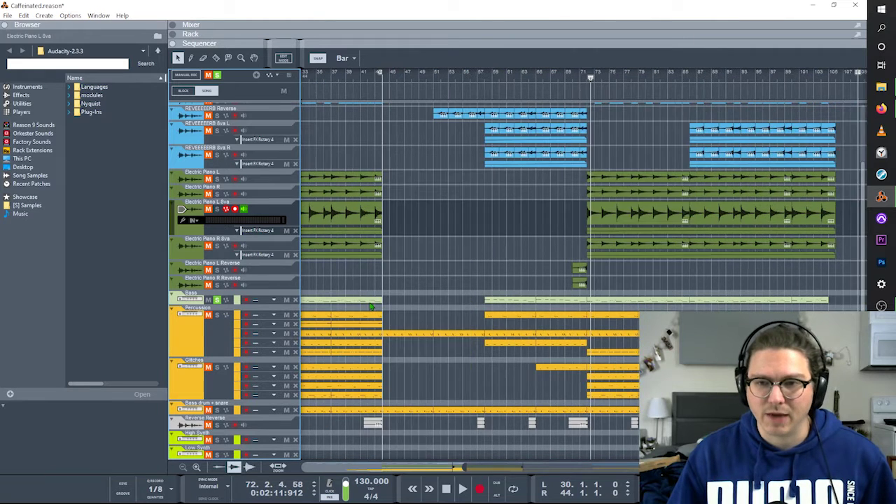
{"action": "scroll", "coordinate": [371, 306], "scroll_direction": "left", "scroll_amount": 5}
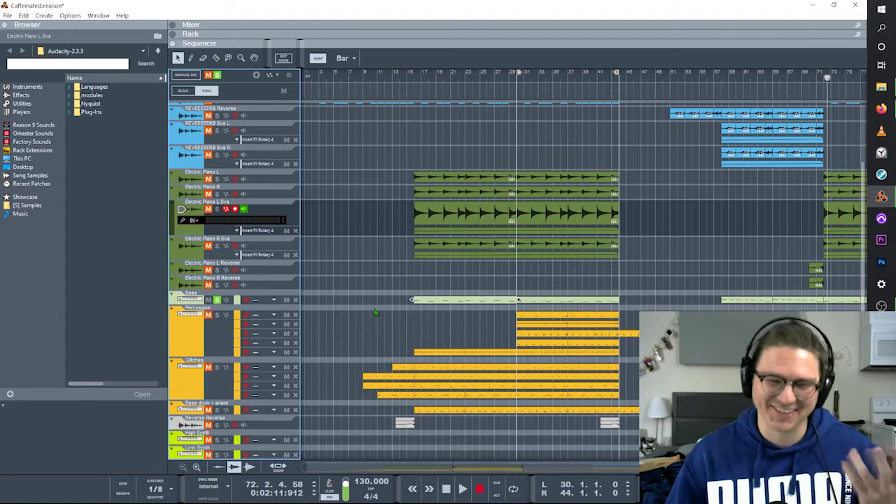
{"action": "left_click", "coordinate": [475, 282]}
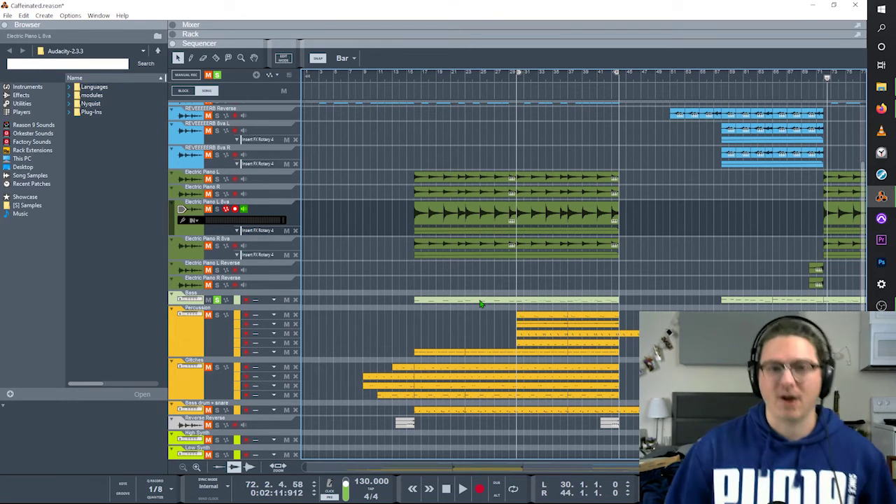
Open the Bass clip at bar 16, play it from just before its start, close the clip, and stop playback
{"action": "left_click", "coordinate": [480, 302]}
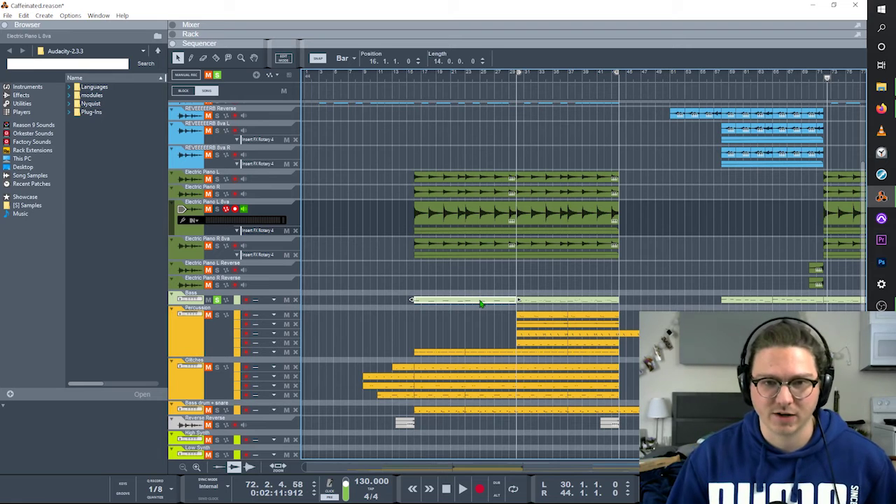
{"action": "double_click", "coordinate": [481, 303]}
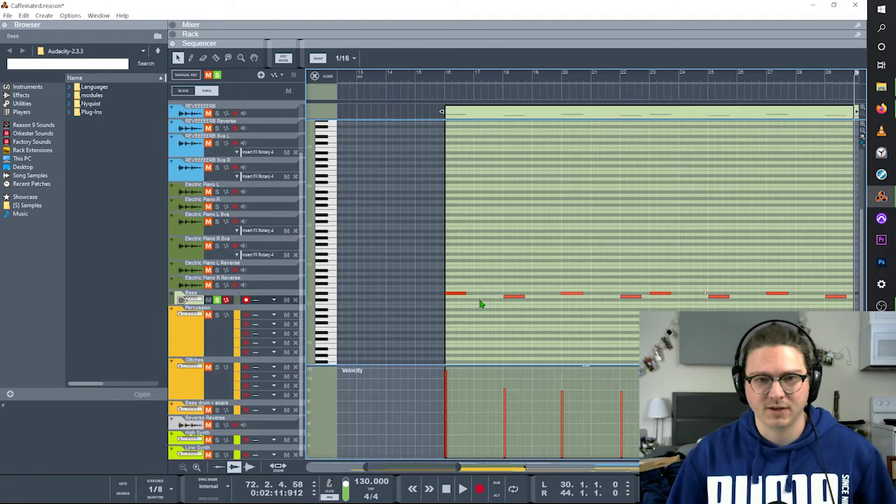
{"action": "left_click", "coordinate": [436, 79]}
{"action": "key", "text": "space"}
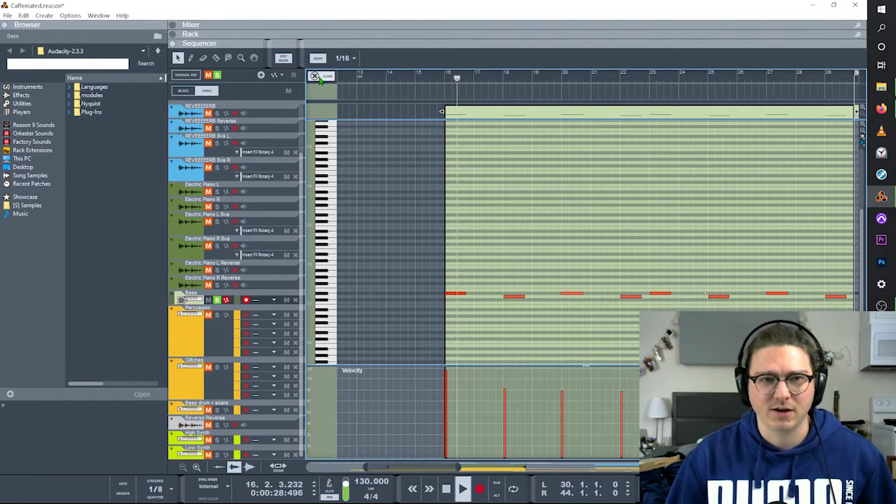
{"action": "key", "text": "ctrl+e"}
{"action": "key", "text": "space"}
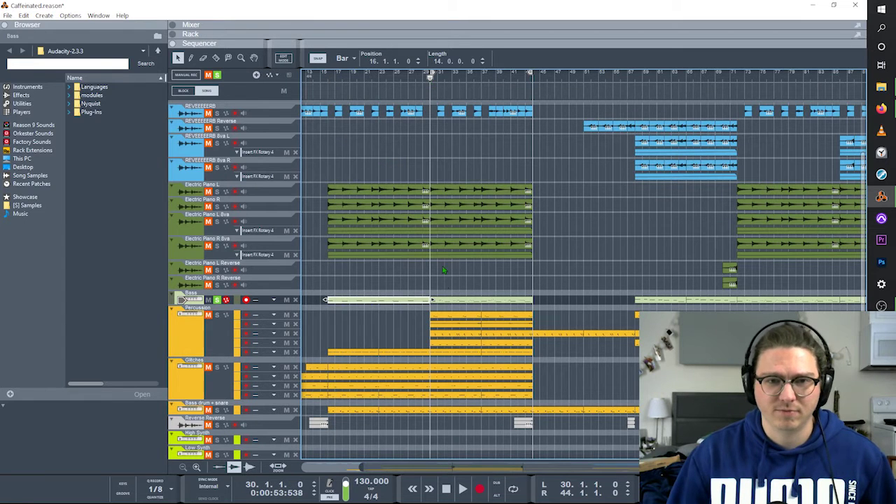
Open the Bass clip at bar 30, listen to its notes, stop playback, unsolo Bass, and close the clip
{"action": "double_click", "coordinate": [448, 304]}
{"action": "key", "text": "space"}
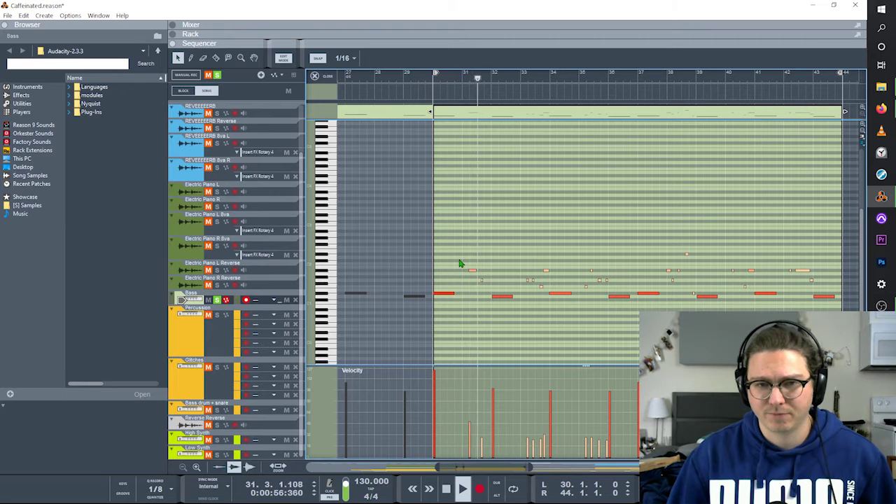
{"action": "key", "text": "space"}
{"action": "left_click", "coordinate": [217, 301]}
{"action": "left_click", "coordinate": [320, 76]}
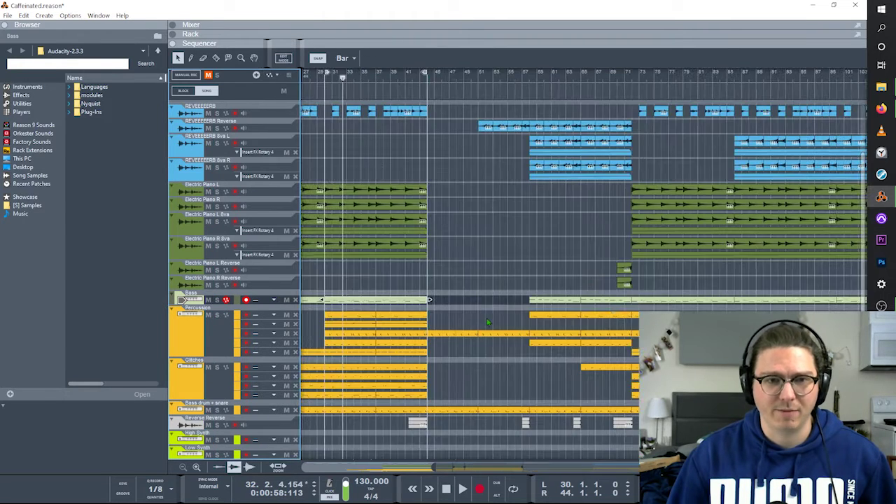
Solo the Percussion, Glitches and Bass drum + snare tracks and start playback from bar 9
{"action": "scroll", "coordinate": [490, 323], "scroll_direction": "left", "scroll_amount": 2}
{"action": "left_click", "coordinate": [217, 315]}
{"action": "left_click", "coordinate": [216, 366]}
{"action": "left_click", "coordinate": [216, 410]}
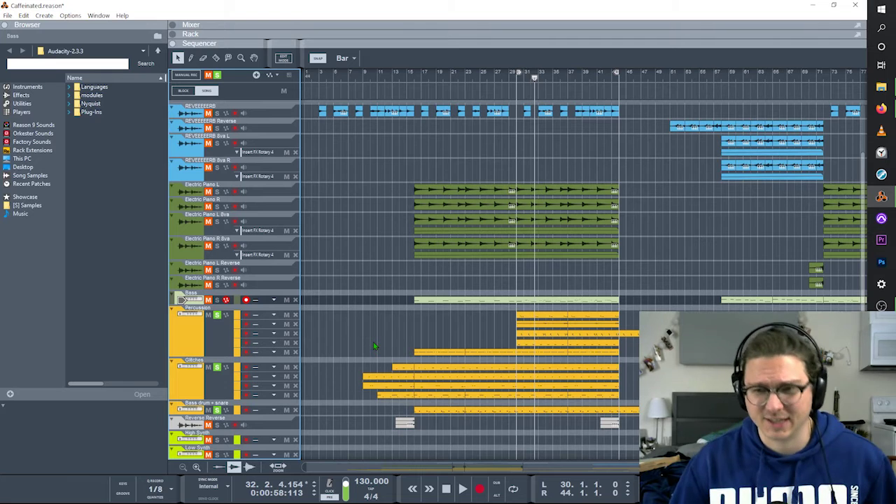
{"action": "left_click", "coordinate": [362, 77]}
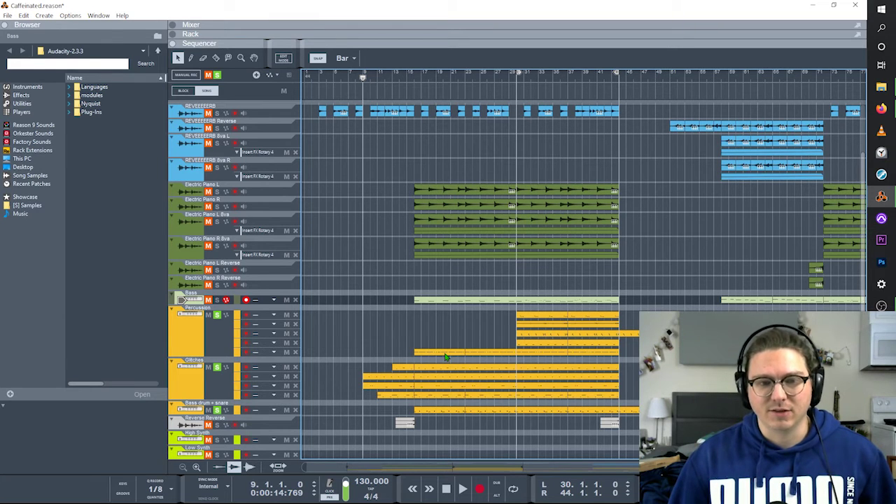
{"action": "key", "text": "space"}
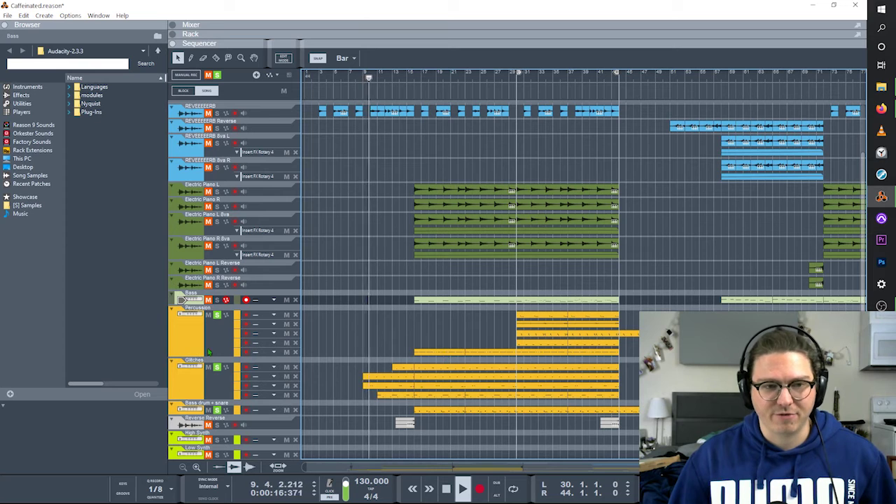
Listen to Glitches soloed alone, solo Percussion and Bass drum + snare alongside it again, and stop playback around bar 17
{"action": "key", "text": "Down"}
{"action": "key", "text": "Down"}
{"action": "key", "text": "Down"}
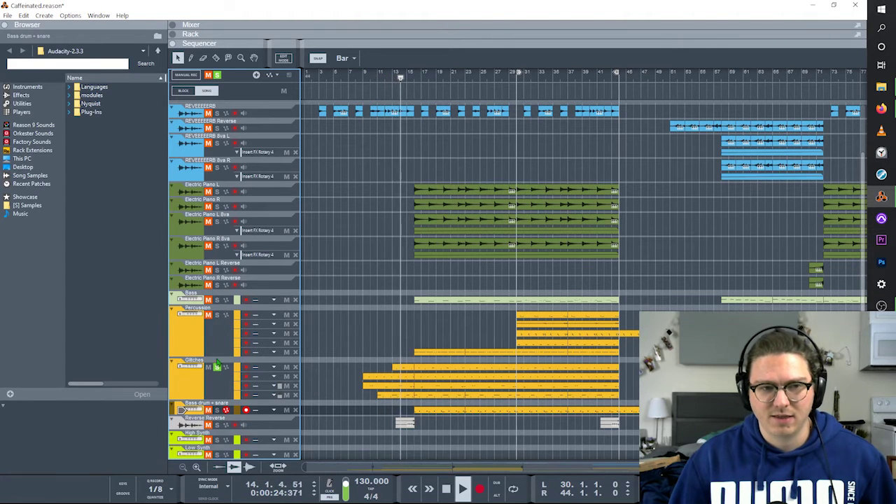
{"action": "left_click", "coordinate": [218, 315]}
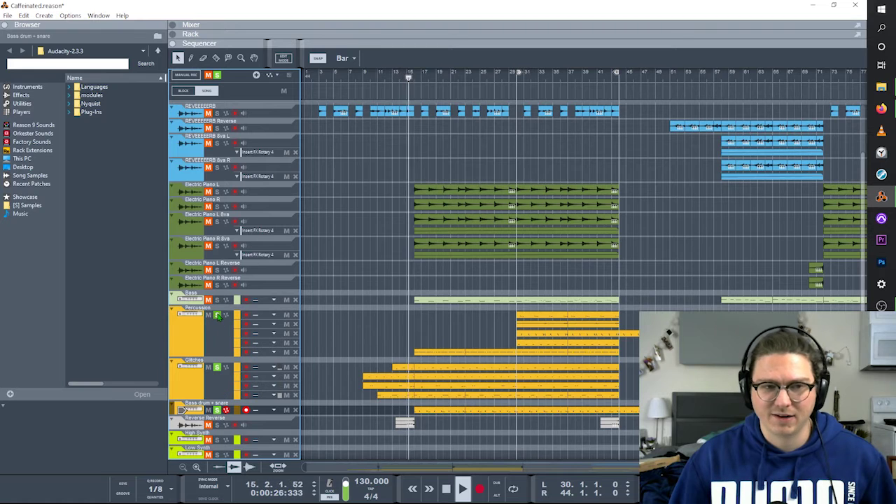
{"action": "scroll", "coordinate": [405, 335], "scroll_direction": "right", "scroll_amount": 4}
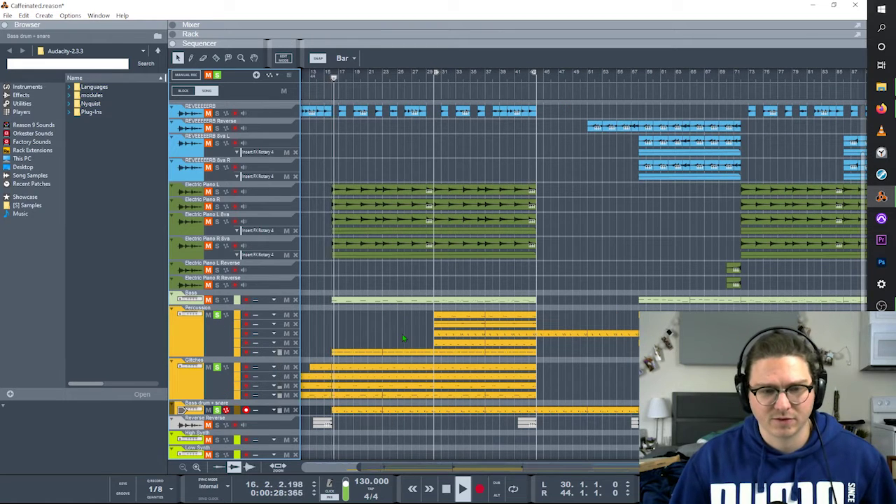
{"action": "key", "text": "space"}
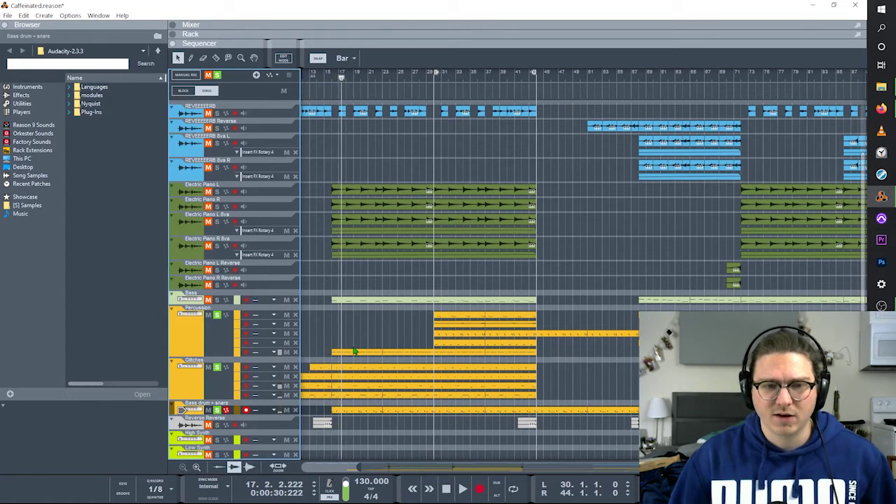
Look over the Glitches clips before bar 44 and the Percussion clips starting at bar 30
{"action": "scroll", "coordinate": [355, 352], "scroll_direction": "left", "scroll_amount": 3}
{"action": "mouse_move", "coordinate": [322, 364]}
{"action": "left_mouse_down"}
{"action": "mouse_move", "coordinate": [597, 402]}
{"action": "mouse_move", "coordinate": [604, 413]}
{"action": "mouse_move", "coordinate": [608, 401]}
{"action": "left_mouse_up"}
{"action": "left_click", "coordinate": [607, 385]}
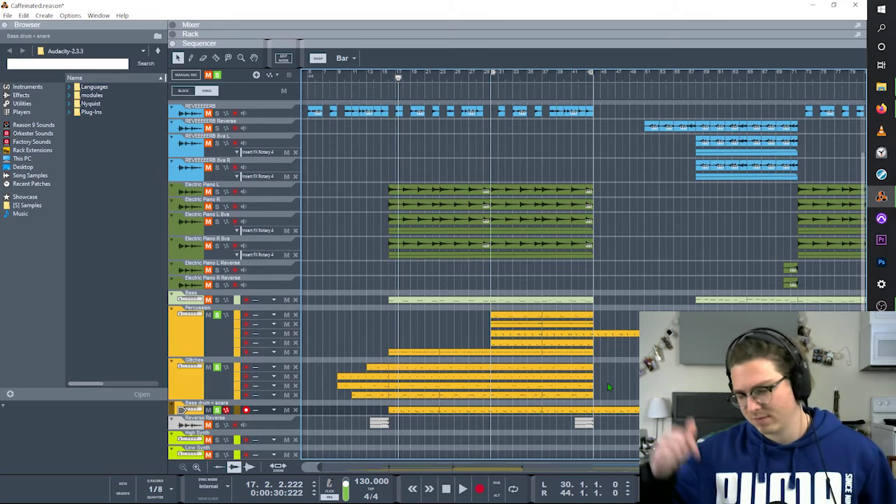
{"action": "left_click_drag", "start_coordinate": [508, 310], "coordinate": [524, 354]}
{"action": "left_click", "coordinate": [478, 331]}
{"action": "scroll", "coordinate": [483, 335], "scroll_direction": "right", "scroll_amount": 10}
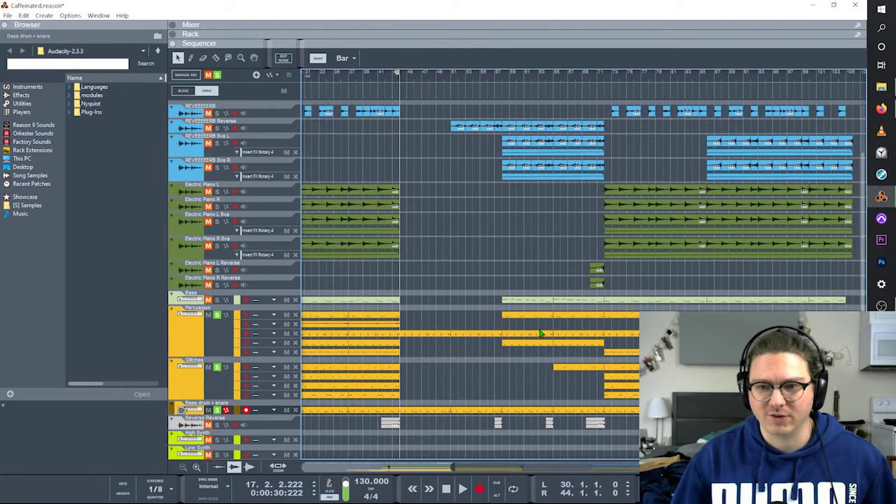
Look over the Percussion clips from bar 58 onward, select the clip at bar 86, and clear the selection
{"action": "left_click_drag", "start_coordinate": [498, 358], "coordinate": [507, 311]}
{"action": "left_click_drag", "start_coordinate": [567, 342], "coordinate": [665, 326]}
{"action": "key", "text": "ctrl+d"}
{"action": "key", "text": "ctrl+d"}
{"action": "key", "text": "ctrl+d"}
{"action": "left_click", "coordinate": [734, 342]}
{"action": "left_click", "coordinate": [735, 352]}
{"action": "scroll", "coordinate": [525, 388], "scroll_direction": "left", "scroll_amount": 5}
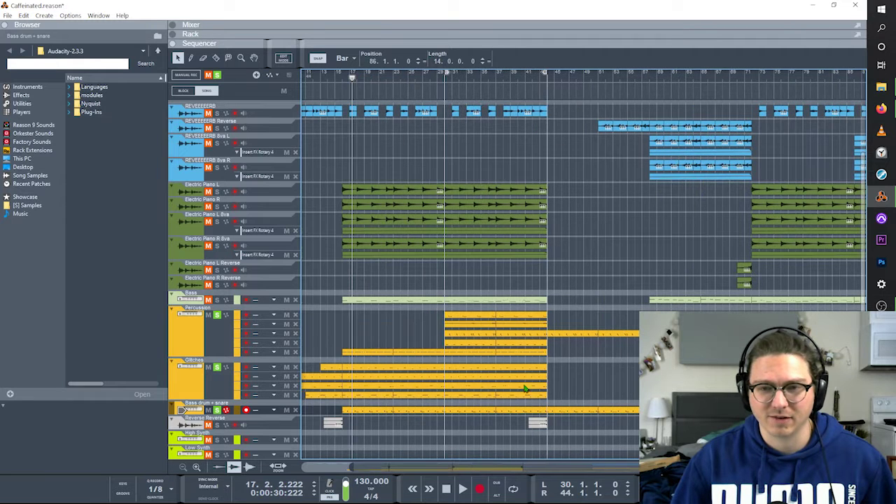
{"action": "left_click", "coordinate": [565, 314]}
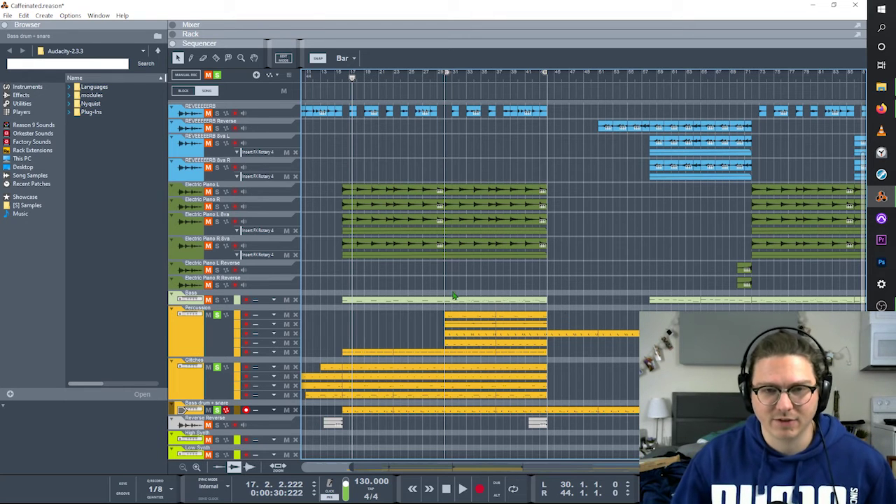
Play from bar 30, switching the solo between Glitches and Percussion to hear each one alone, and stop playback
{"action": "left_click", "coordinate": [445, 78]}
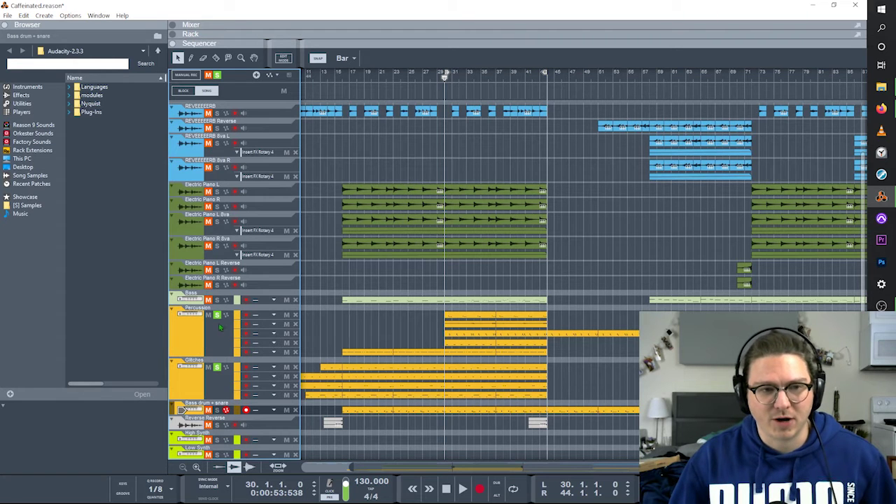
{"action": "key", "text": "space"}
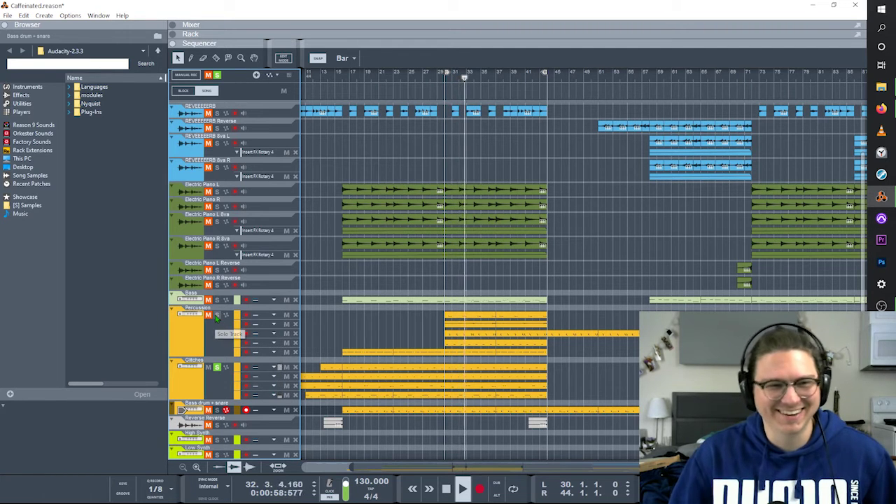
{"action": "left_click", "coordinate": [217, 314]}
{"action": "left_click", "coordinate": [209, 360]}
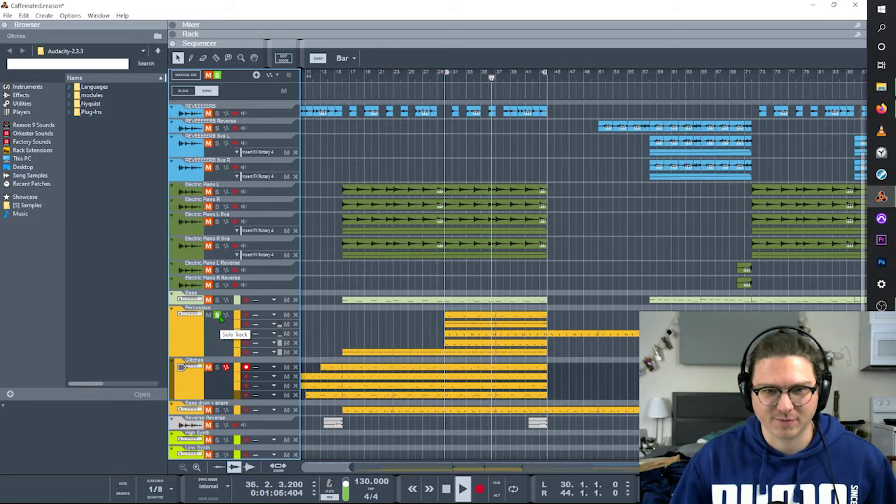
{"action": "key", "text": "space"}
Solo Bass drum + snare in place of Percussion, listen to it from bar 36, and stop playback
{"action": "left_click", "coordinate": [217, 410]}
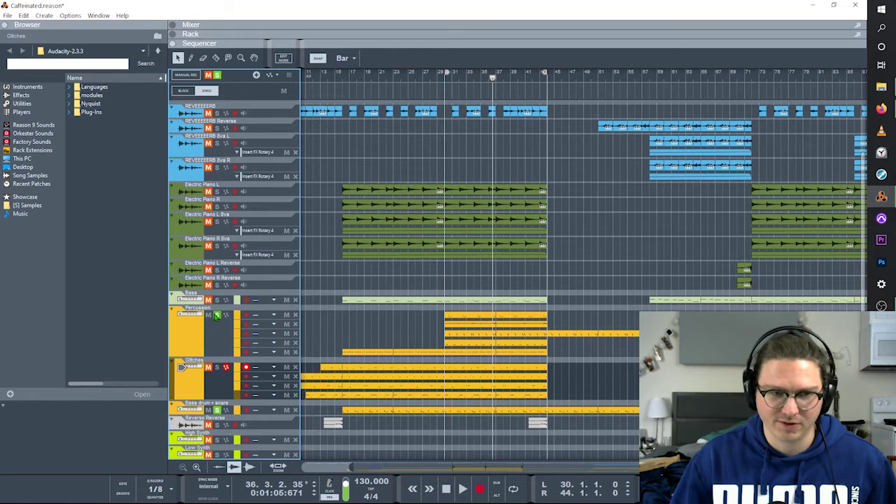
{"action": "left_click", "coordinate": [217, 316]}
{"action": "key", "text": "space"}
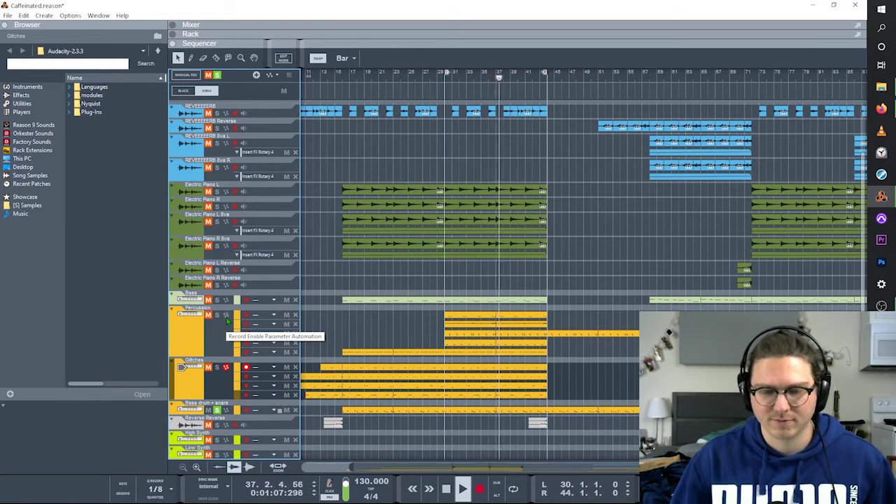
{"action": "scroll", "coordinate": [356, 366], "scroll_direction": "right", "scroll_amount": 2}
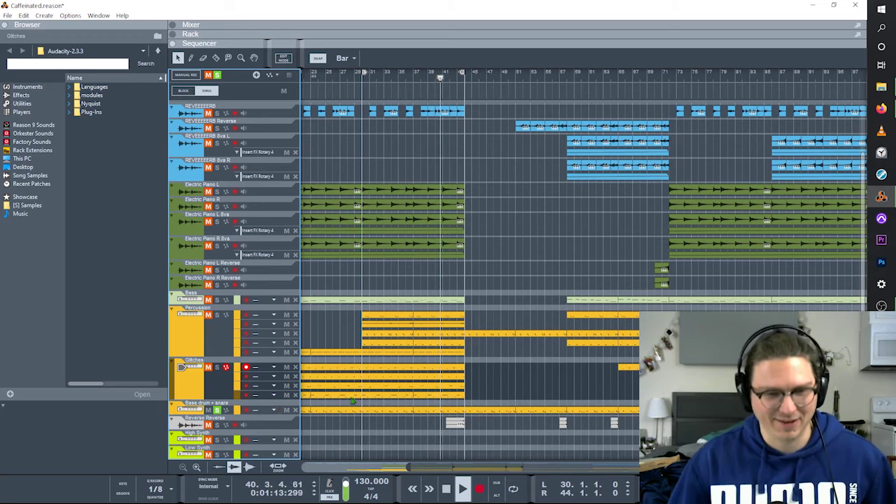
{"action": "key", "text": "space"}
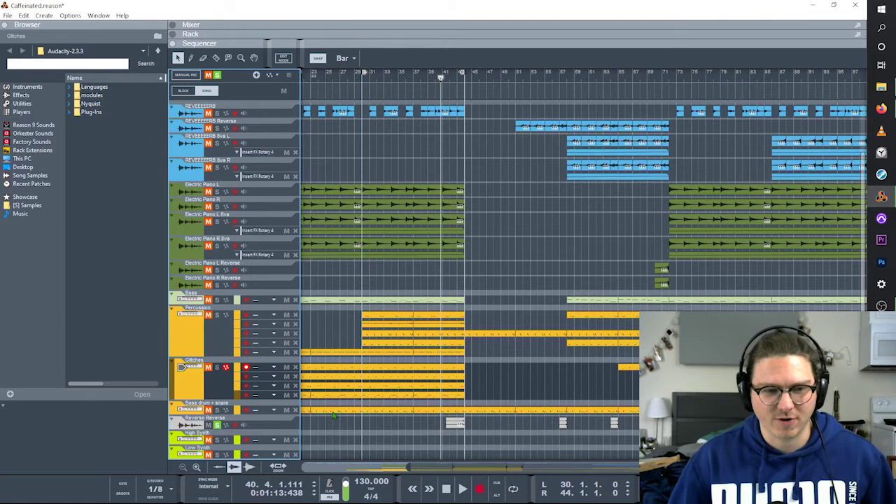
Briefly play the soloed Reverse Reverse track, stop it, and select the Bass drum + snare clips at bars 37 and 51 in turn
{"action": "key", "text": "space"}
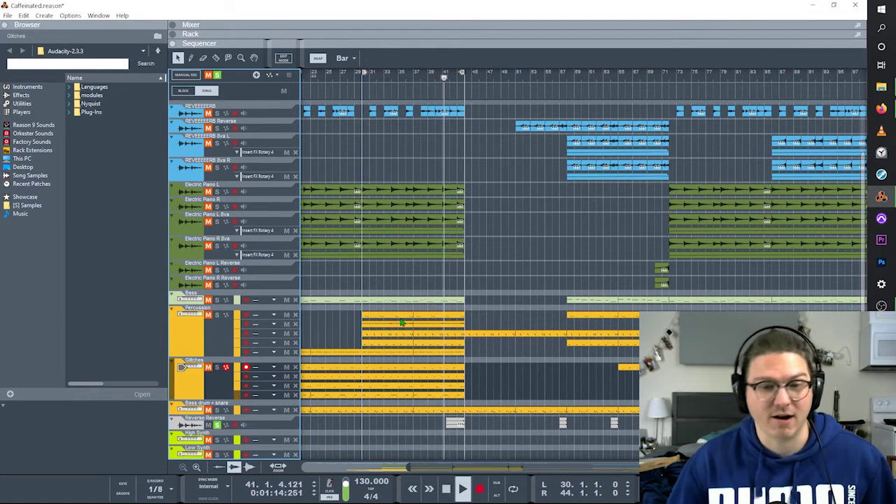
{"action": "key", "text": "space"}
{"action": "left_click", "coordinate": [433, 413]}
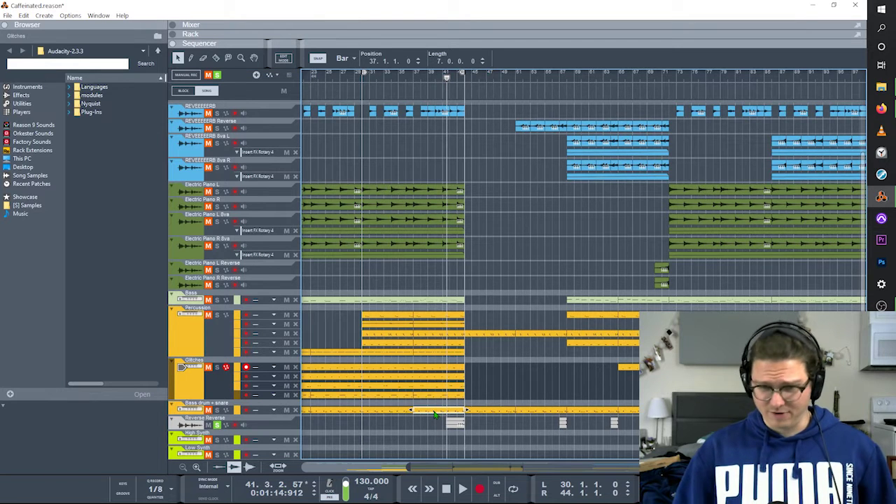
{"action": "scroll", "coordinate": [434, 413], "scroll_direction": "right", "scroll_amount": 3}
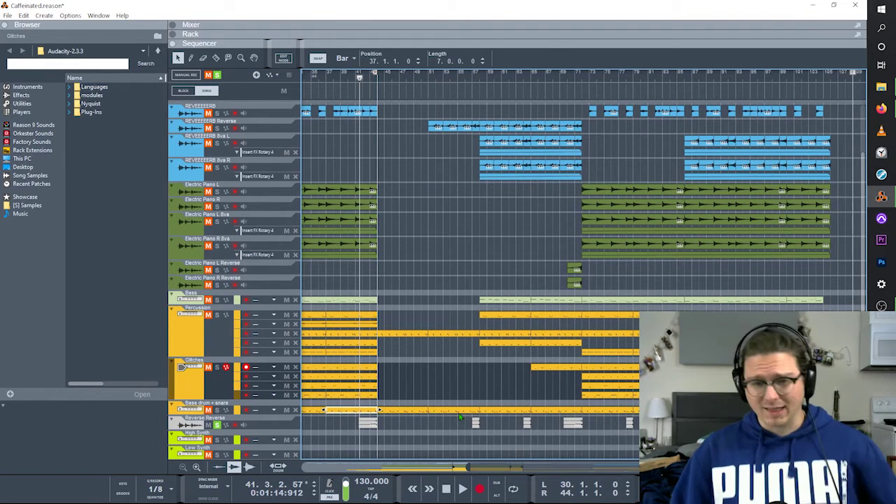
{"action": "left_click", "coordinate": [459, 412]}
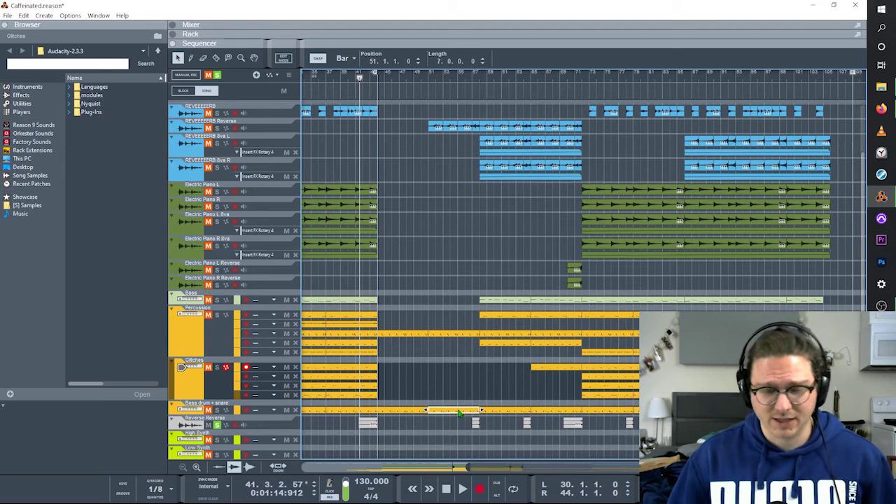
Play the soloed Reverse Reverse clip leading up to bar 44, clear the clip selection, and stop playback
{"action": "scroll", "coordinate": [444, 424], "scroll_direction": "left", "scroll_amount": 3}
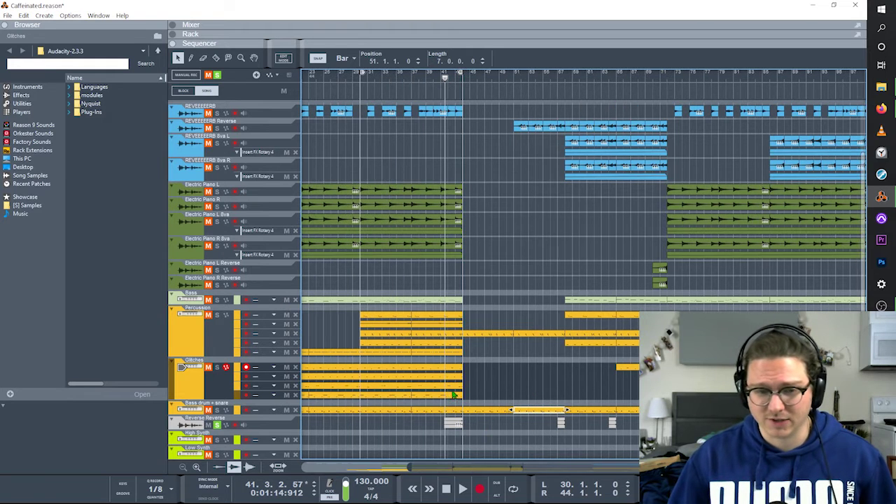
{"action": "key", "text": "space"}
{"action": "left_click", "coordinate": [430, 430]}
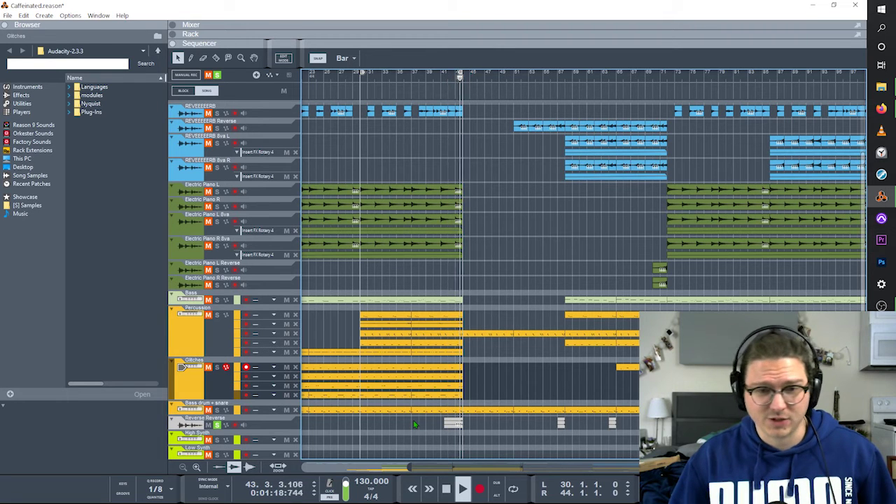
{"action": "key", "text": "space"}
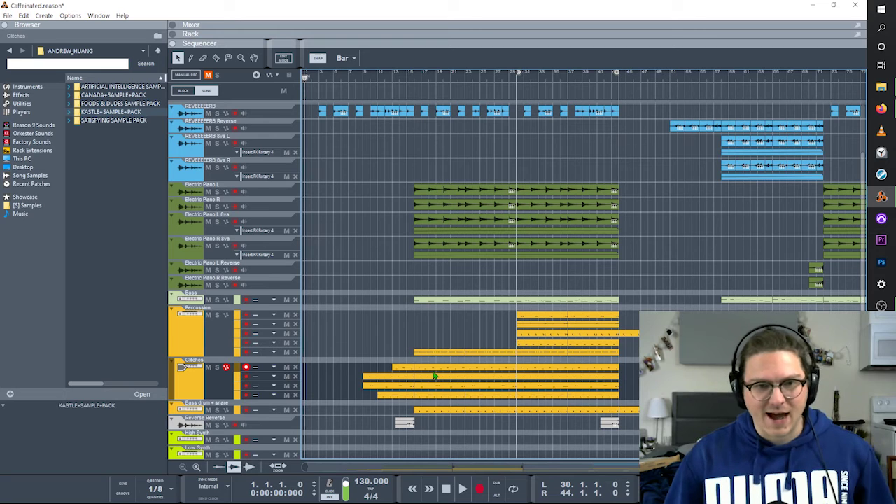
Look over the Percussion, piano, reverb, electric piano and Bass clips in the first 44 bars, leaving nothing selected
{"action": "left_click_drag", "start_coordinate": [358, 311], "coordinate": [622, 359]}
{"action": "scroll", "coordinate": [621, 359], "scroll_direction": "up", "scroll_amount": 2}
{"action": "left_click", "coordinate": [592, 341]}
{"action": "left_click_drag", "start_coordinate": [315, 165], "coordinate": [650, 221]}
{"action": "left_click_drag", "start_coordinate": [648, 252], "coordinate": [372, 321]}
{"action": "left_click", "coordinate": [389, 300]}
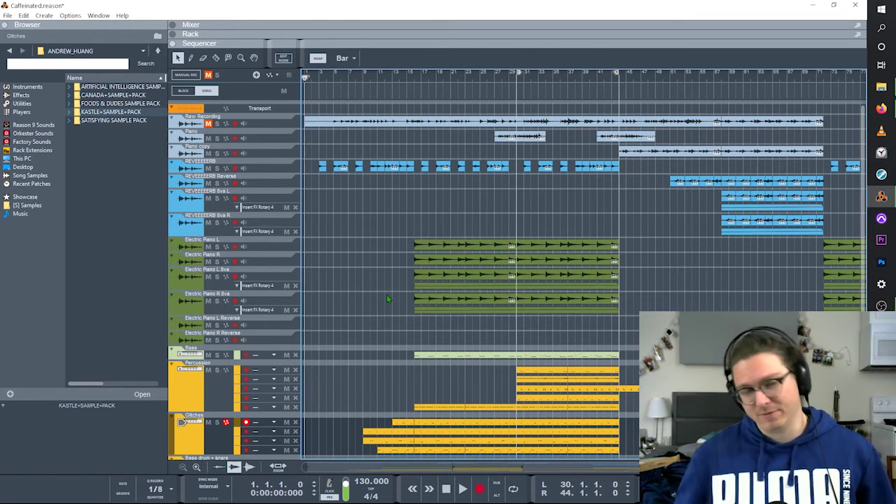
{"action": "scroll", "coordinate": [392, 299], "scroll_direction": "down", "scroll_amount": 3}
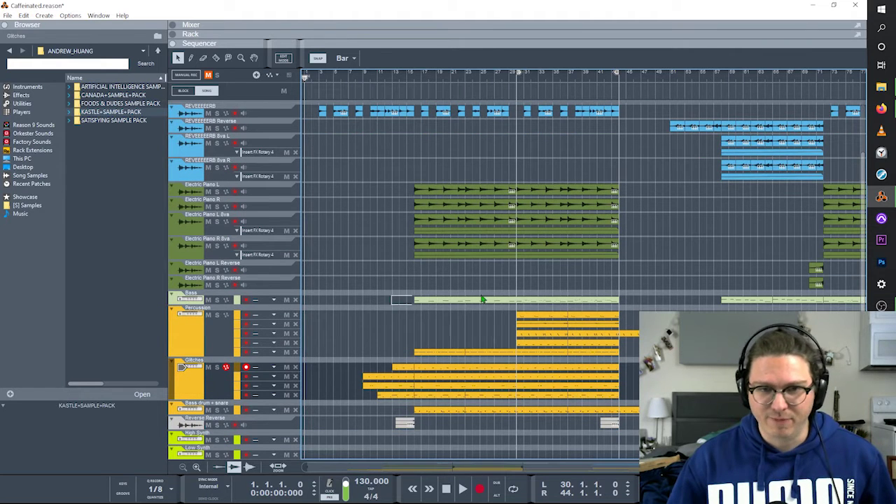
{"action": "left_click_drag", "start_coordinate": [394, 302], "coordinate": [595, 295]}
{"action": "left_click", "coordinate": [502, 292]}
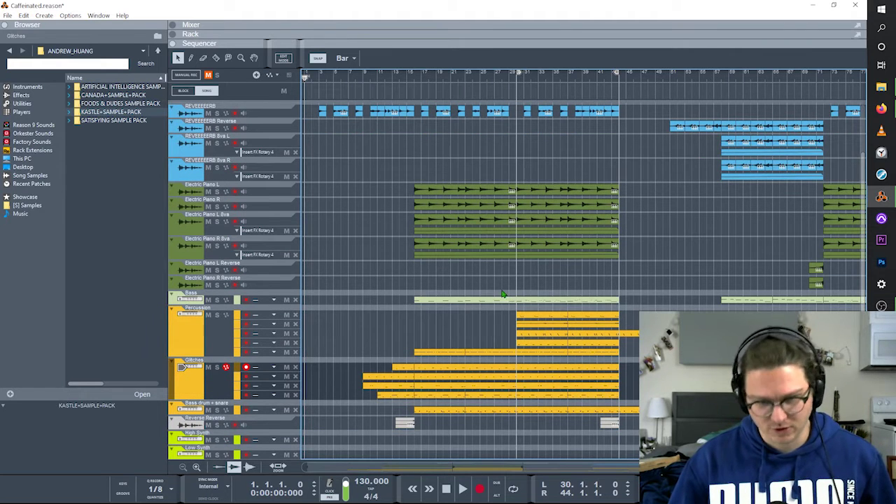
Open the Bass clip at bar 30, set the note editor's snap to 1/8, and close the clip
{"action": "double_click", "coordinate": [542, 299]}
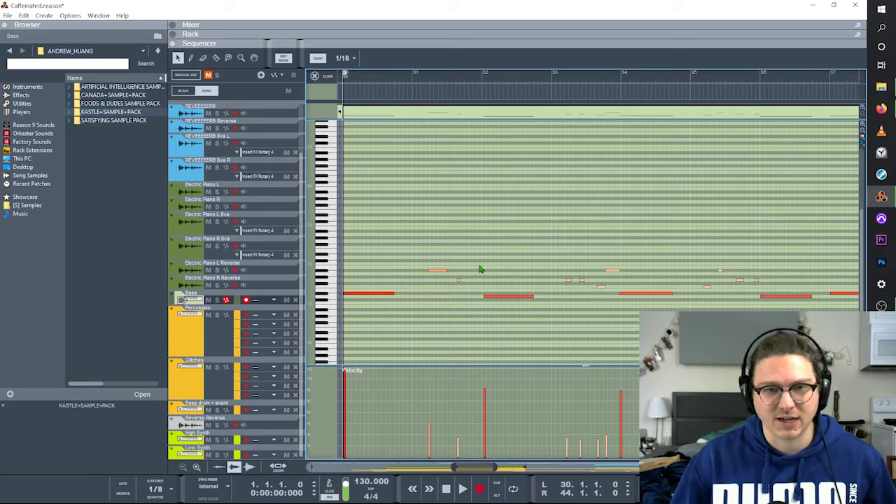
{"action": "left_click", "coordinate": [347, 58]}
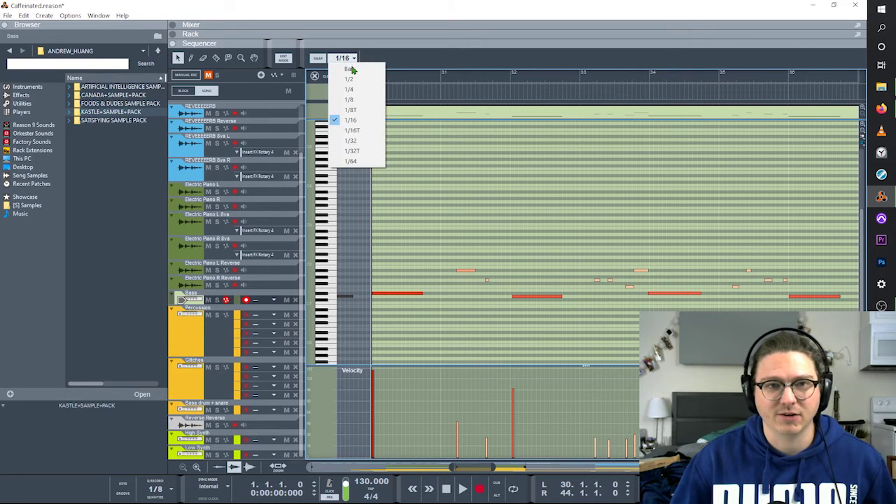
{"action": "left_click", "coordinate": [350, 99]}
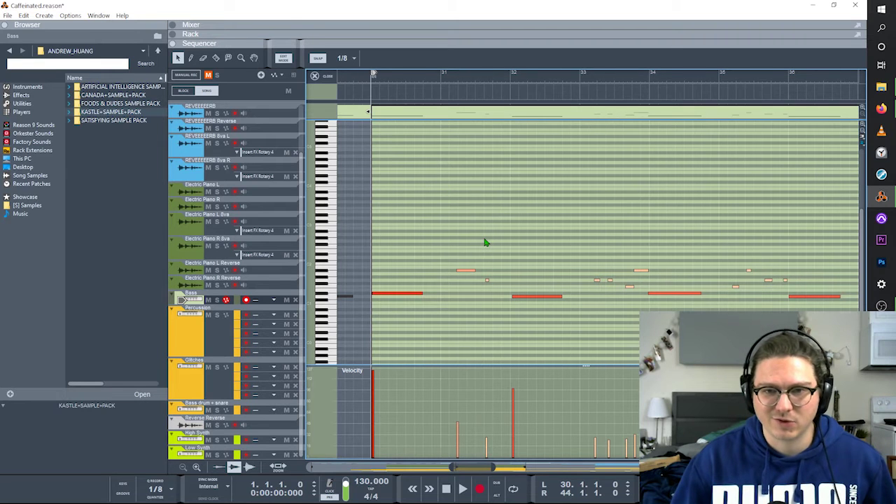
{"action": "scroll", "coordinate": [485, 242], "scroll_direction": "right", "scroll_amount": 2}
{"action": "key", "text": "shift+Tab"}
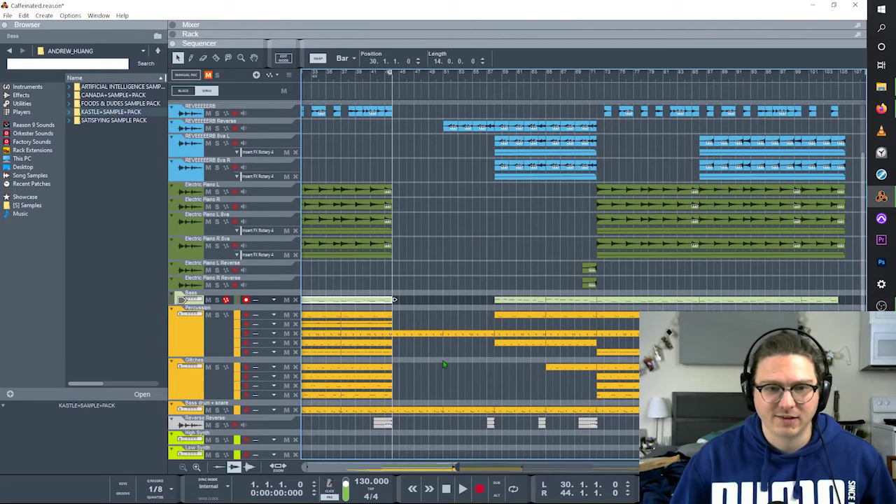
Open the Percussion clip at bar 37 on the third lane, look at its notes, and close it
{"action": "scroll", "coordinate": [462, 364], "scroll_direction": "left", "scroll_amount": 5}
{"action": "double_click", "coordinate": [547, 339]}
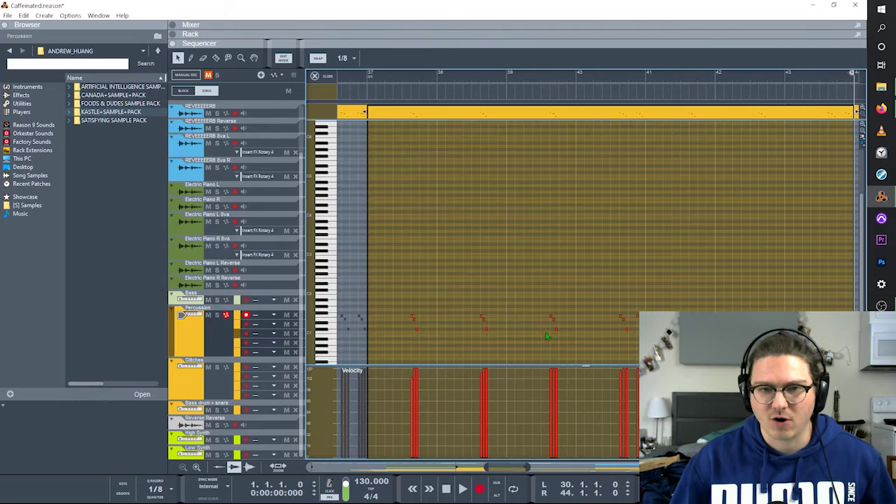
{"action": "key", "text": "shift+Tab"}
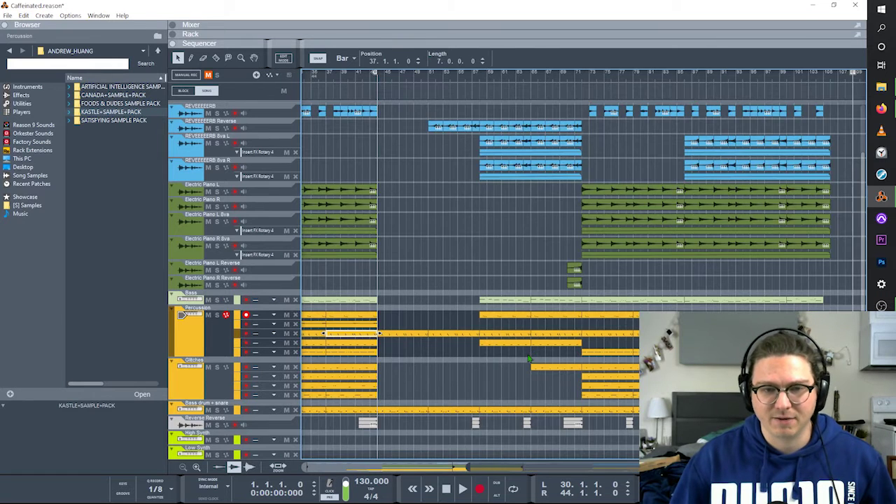
{"action": "scroll", "coordinate": [529, 358], "scroll_direction": "left", "scroll_amount": 5}
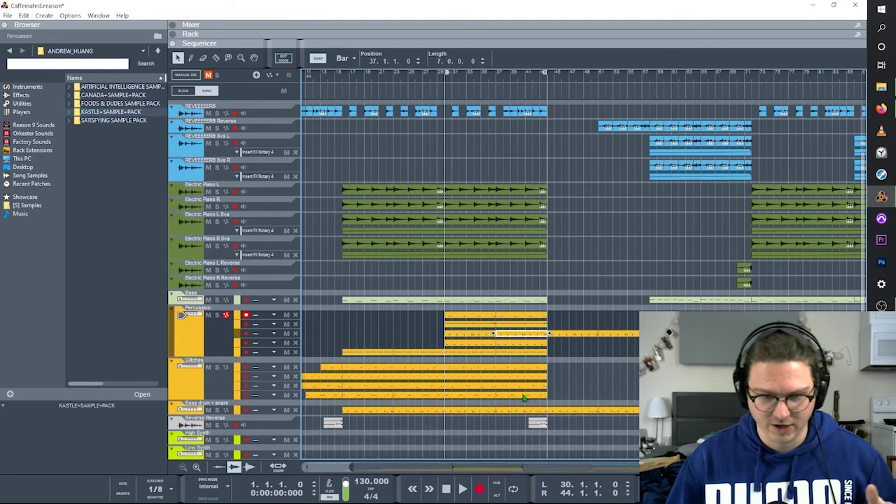
Select the lowest Glitches clip at bar 37, clear the selection, and select the fourth-lane Percussion clip at bar 37
{"action": "left_click", "coordinate": [523, 397]}
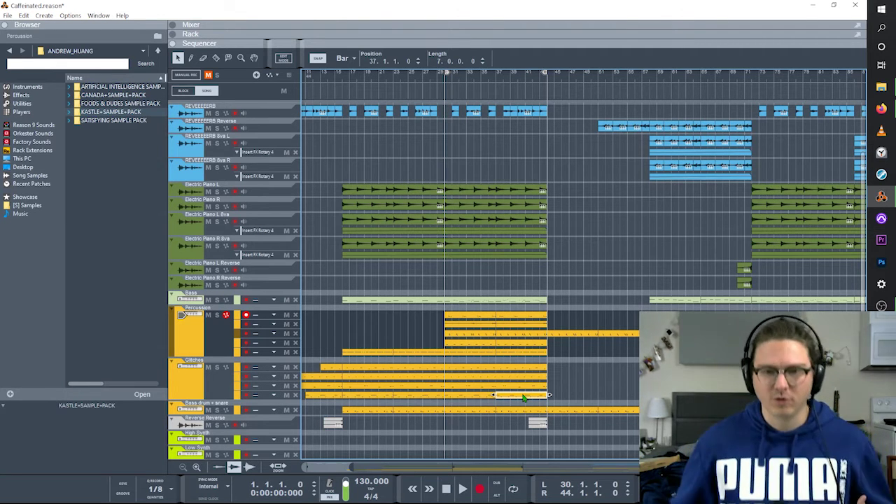
{"action": "left_click", "coordinate": [591, 382]}
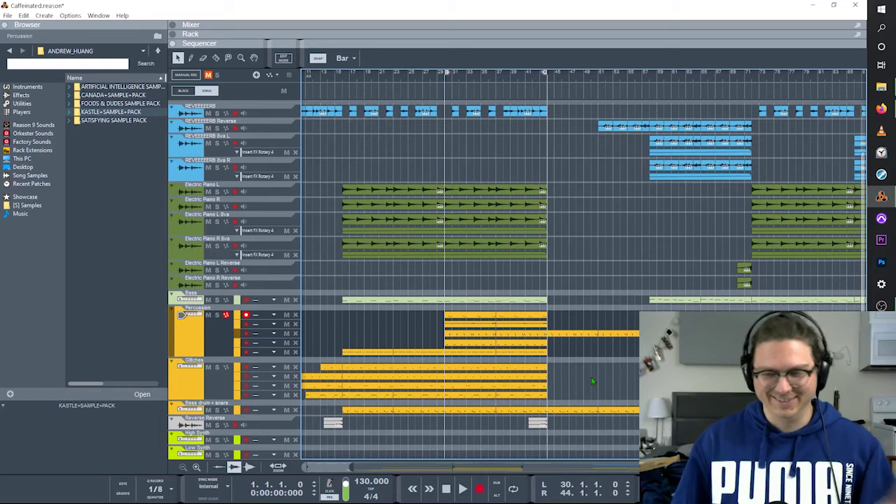
{"action": "left_click", "coordinate": [540, 346]}
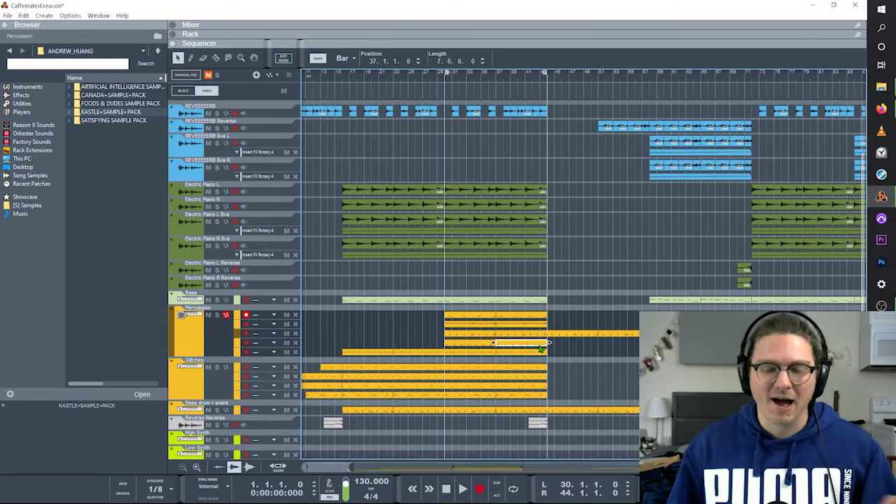
Select the lowest-lane Percussion clip at bar 37, clear the selection, and look over the arrangement before and after bar 44
{"action": "left_click_drag", "start_coordinate": [540, 346], "coordinate": [532, 355]}
{"action": "scroll", "coordinate": [532, 356], "scroll_direction": "up", "scroll_amount": 3}
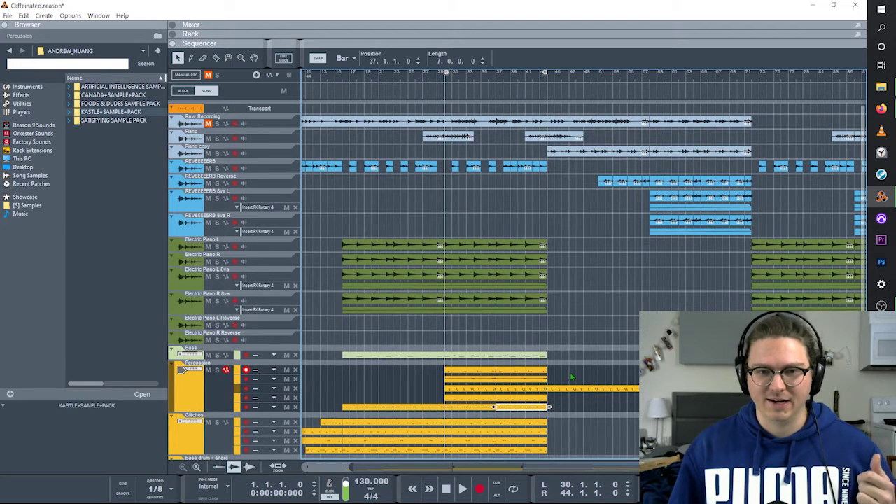
{"action": "scroll", "coordinate": [572, 376], "scroll_direction": "down", "scroll_amount": 3}
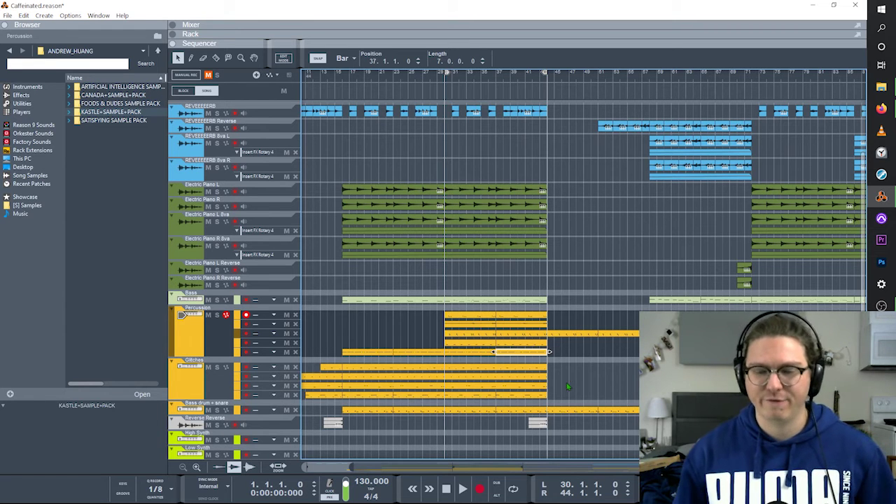
{"action": "left_click", "coordinate": [570, 382]}
{"action": "scroll", "coordinate": [570, 382], "scroll_direction": "right", "scroll_amount": 3}
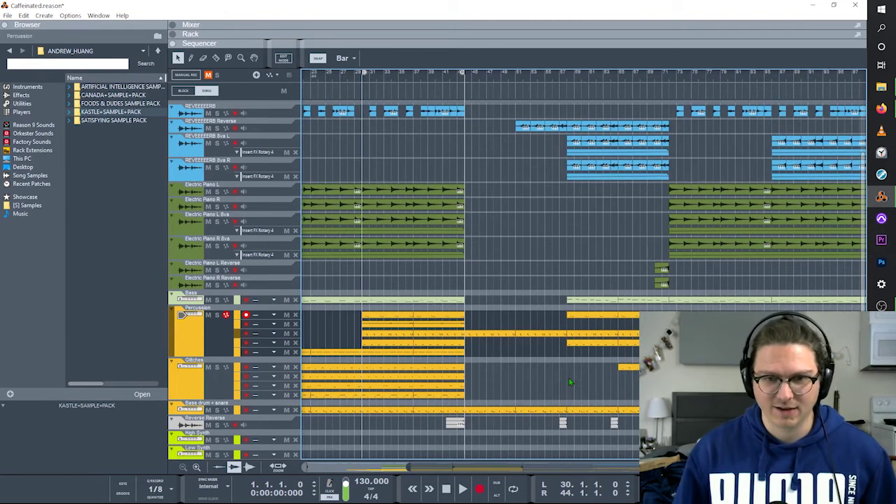
{"action": "scroll", "coordinate": [568, 381], "scroll_direction": "left", "scroll_amount": 2}
{"action": "scroll", "coordinate": [567, 381], "scroll_direction": "left", "scroll_amount": 2}
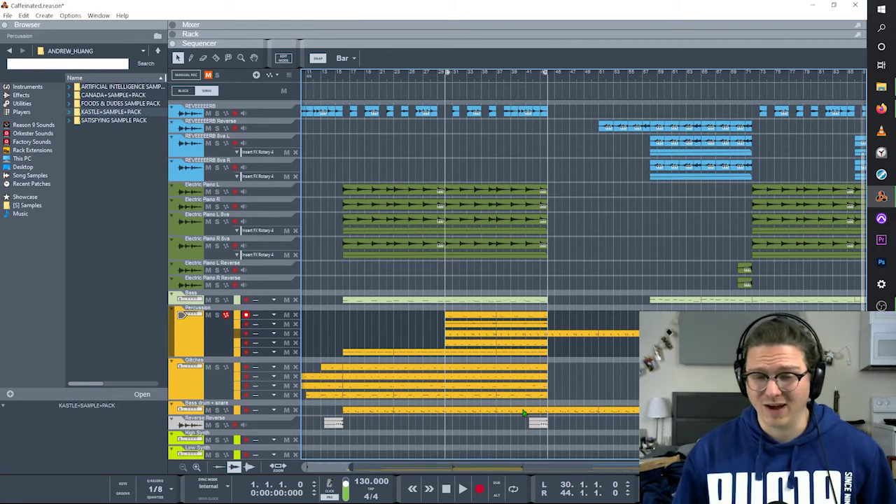
{"action": "scroll", "coordinate": [520, 401], "scroll_direction": "right", "scroll_amount": 5}
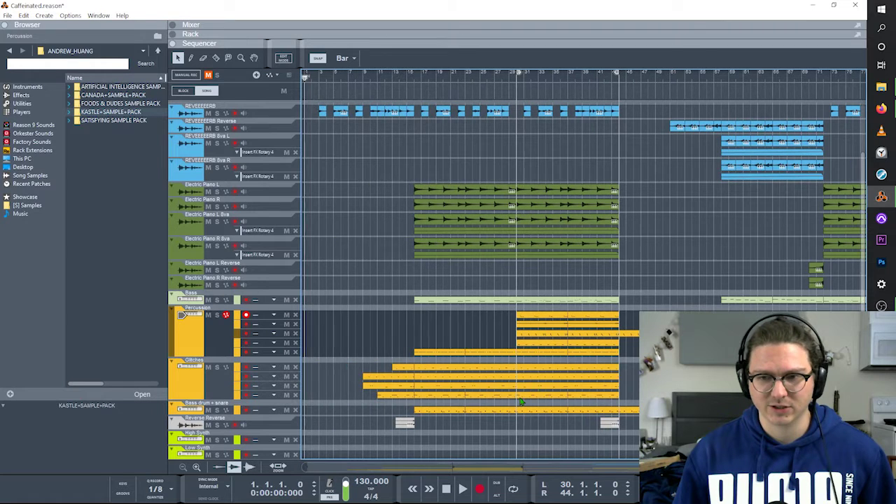
{"action": "scroll", "coordinate": [521, 401], "scroll_direction": "left", "scroll_amount": 4}
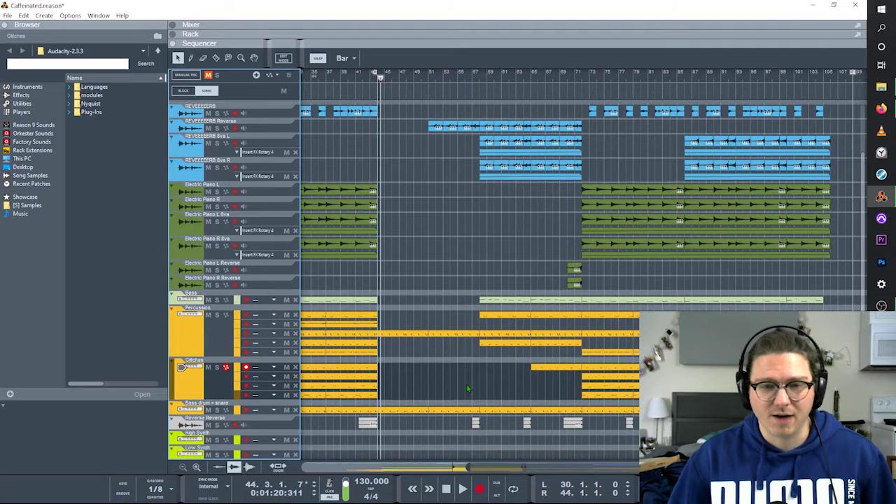
Show the Percussion devices in the rack, selecting the Percussion Combinator and the Kong drum machine inside it
{"action": "scroll", "coordinate": [468, 389], "scroll_direction": "up", "scroll_amount": 3}
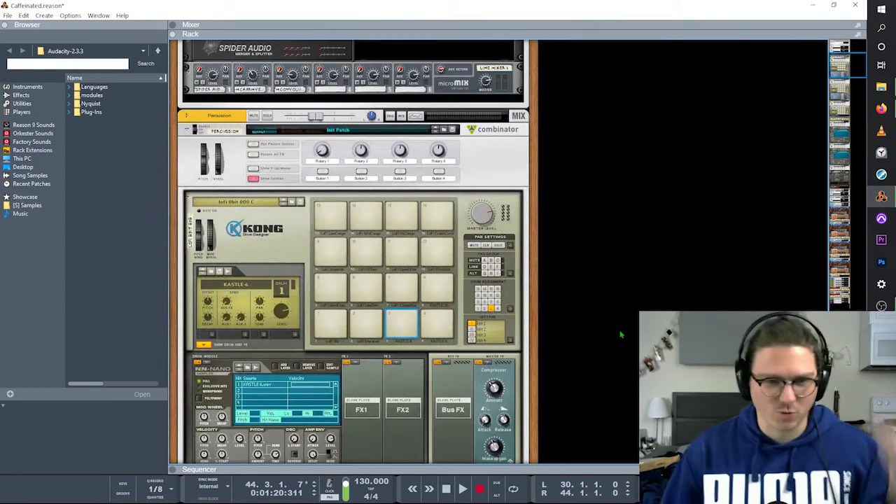
{"action": "left_click", "coordinate": [511, 158]}
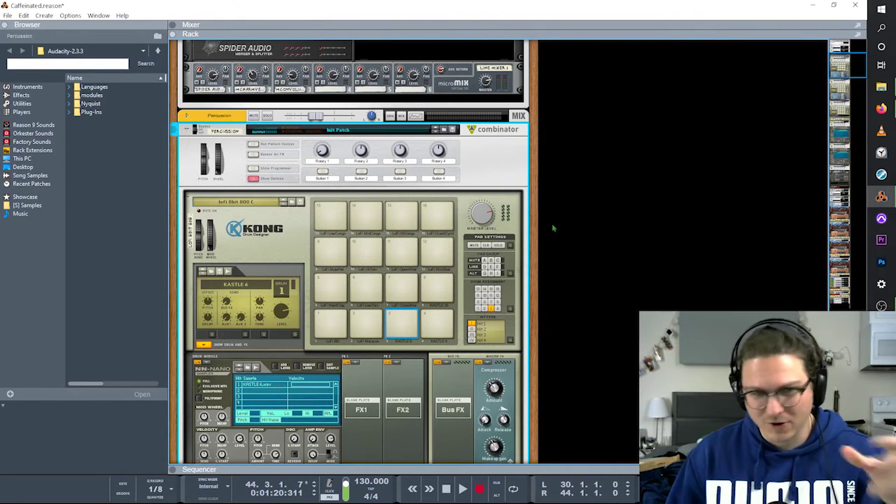
{"action": "scroll", "coordinate": [593, 240], "scroll_direction": "down", "scroll_amount": 3}
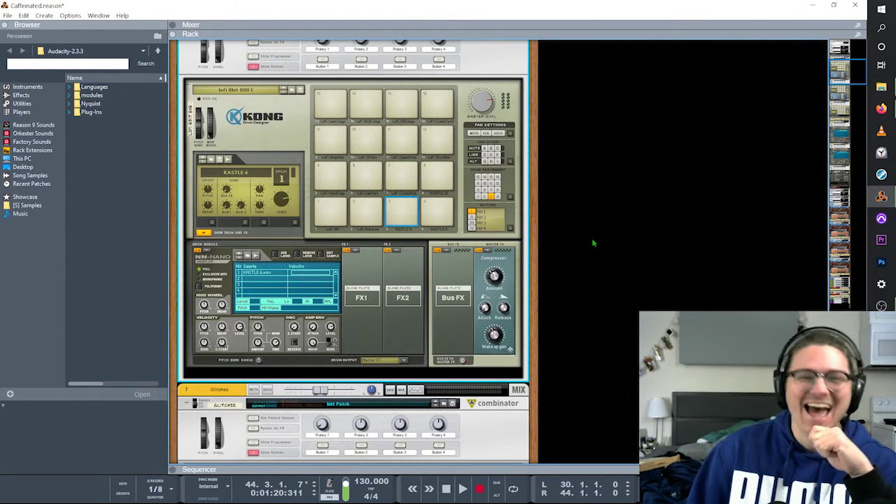
{"action": "scroll", "coordinate": [587, 235], "scroll_direction": "up", "scroll_amount": 4}
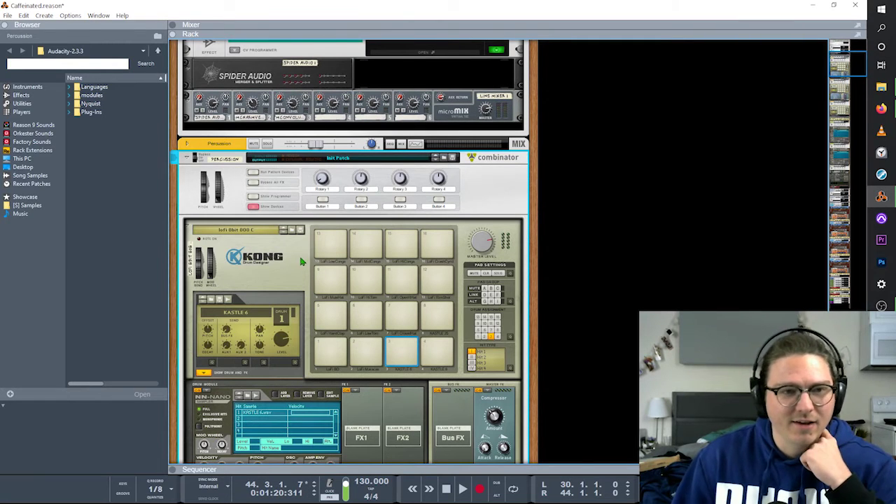
{"action": "left_click", "coordinate": [273, 277]}
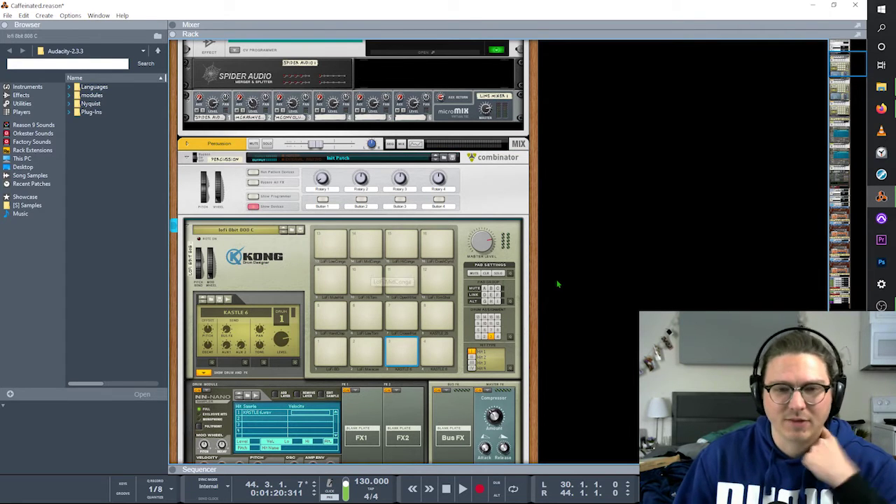
{"action": "scroll", "coordinate": [570, 299], "scroll_direction": "down", "scroll_amount": 3}
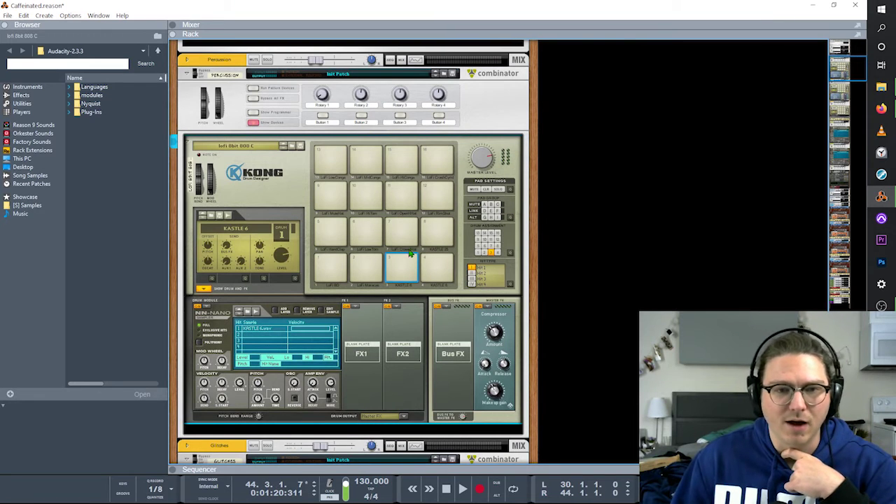
Audition the LoFi and KASTLE drum pads across all four rows of the Percussion Kong
{"action": "left_click", "coordinate": [411, 201]}
{"action": "left_click", "coordinate": [404, 237]}
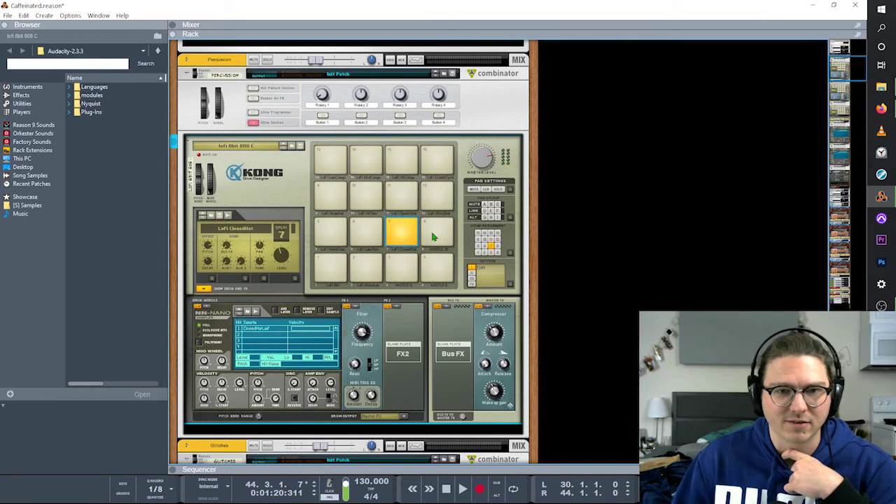
{"action": "left_click", "coordinate": [434, 236]}
{"action": "left_click", "coordinate": [435, 269]}
{"action": "left_click", "coordinate": [400, 270]}
{"action": "left_click", "coordinate": [366, 269]}
{"action": "left_click", "coordinate": [368, 239]}
{"action": "left_click", "coordinate": [331, 236]}
{"action": "left_click", "coordinate": [329, 268]}
{"action": "left_click", "coordinate": [329, 195]}
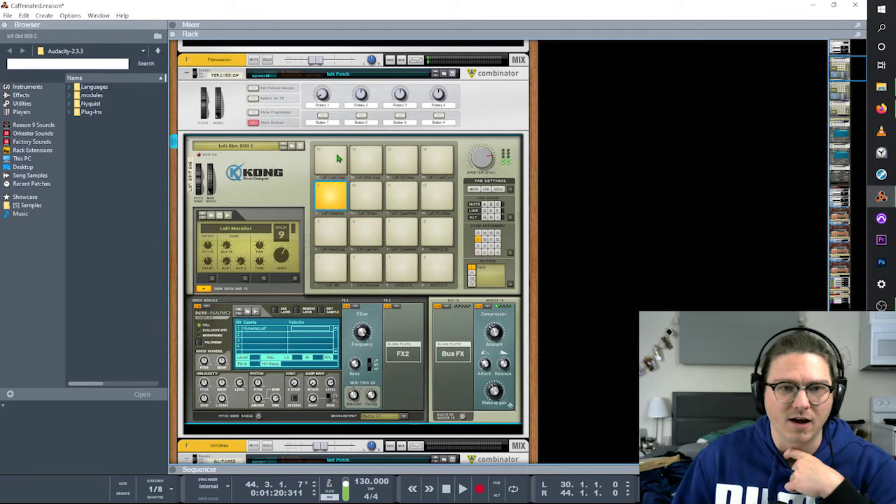
{"action": "left_click", "coordinate": [338, 159]}
{"action": "left_click", "coordinate": [367, 161]}
{"action": "left_click", "coordinate": [371, 196]}
{"action": "left_click", "coordinate": [403, 162]}
{"action": "left_click", "coordinate": [437, 161]}
Replay pads 8, 4, 3 and 2 of the Percussion Kong, finishing on the KASTLE 25 pad
{"action": "left_click", "coordinate": [444, 248]}
{"action": "left_click", "coordinate": [437, 268]}
{"action": "left_click", "coordinate": [401, 267]}
{"action": "left_click", "coordinate": [366, 267]}
{"action": "left_click", "coordinate": [401, 268]}
{"action": "left_click", "coordinate": [427, 272]}
{"action": "left_click", "coordinate": [429, 234]}
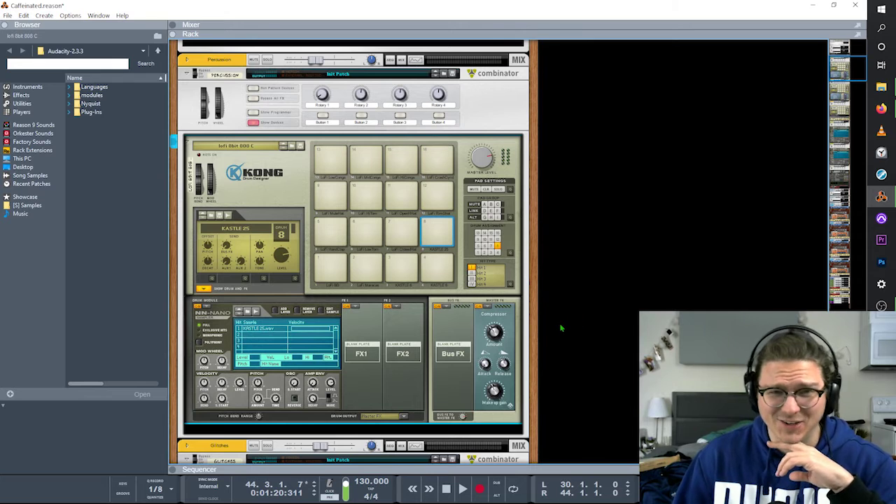
Compare the Percussion and Glitches Kongs, and audition the pads of the Glitches Kong, finishing on pad 8
{"action": "scroll", "coordinate": [559, 326], "scroll_direction": "down", "scroll_amount": 3}
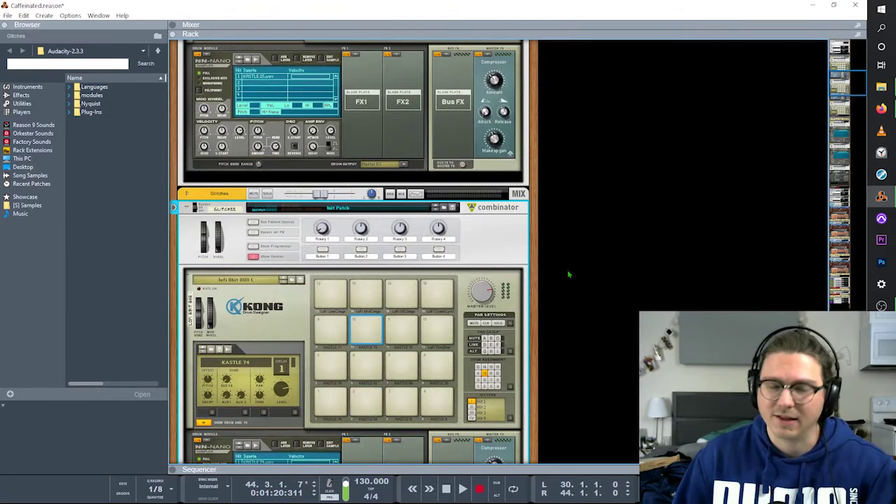
{"action": "scroll", "coordinate": [564, 266], "scroll_direction": "up", "scroll_amount": 2}
{"action": "scroll", "coordinate": [562, 262], "scroll_direction": "up", "scroll_amount": 2}
{"action": "scroll", "coordinate": [561, 260], "scroll_direction": "down", "scroll_amount": 1}
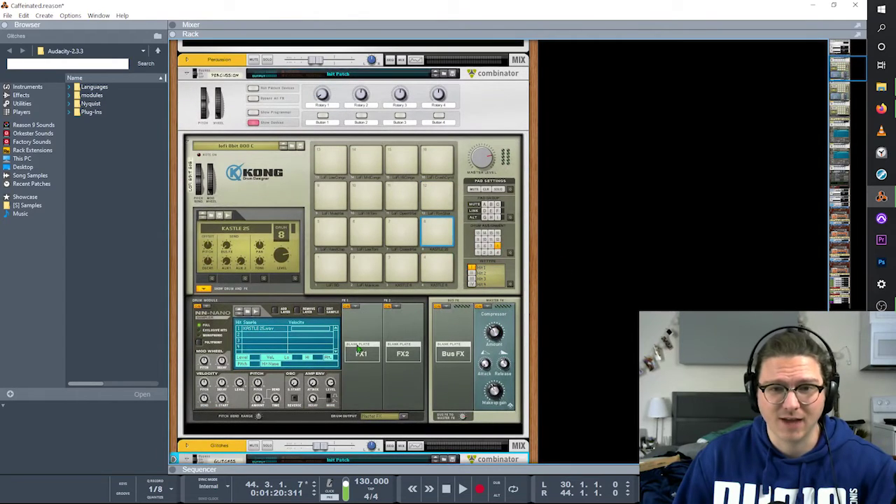
{"action": "scroll", "coordinate": [530, 331], "scroll_direction": "down", "scroll_amount": 4}
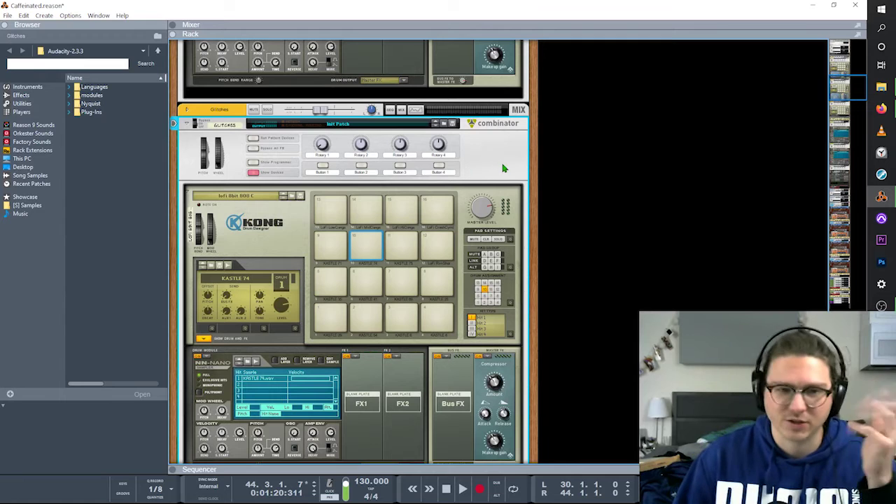
{"action": "left_click", "coordinate": [331, 219]}
{"action": "left_click", "coordinate": [366, 214]}
{"action": "left_click", "coordinate": [397, 212]}
{"action": "left_click", "coordinate": [434, 214]}
{"action": "left_click", "coordinate": [434, 249]}
{"action": "left_click", "coordinate": [402, 251]}
{"action": "left_click", "coordinate": [368, 250]}
{"action": "left_click", "coordinate": [331, 247]}
{"action": "left_click", "coordinate": [332, 284]}
{"action": "left_click", "coordinate": [361, 286]}
{"action": "left_click", "coordinate": [365, 317]}
{"action": "left_click", "coordinate": [331, 320]}
{"action": "left_click", "coordinate": [394, 287]}
{"action": "left_click", "coordinate": [437, 317]}
{"action": "left_click", "coordinate": [437, 282]}
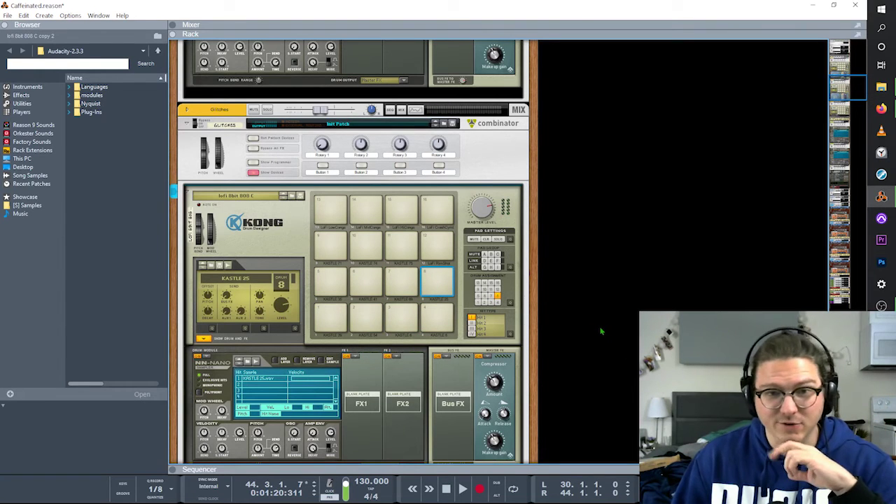
Show the KASTLE+SAMPLE+PACK folder through the [S] Samples shortcut, and select the Bass drum + snare Combinator in the rack
{"action": "left_click", "coordinate": [28, 206]}
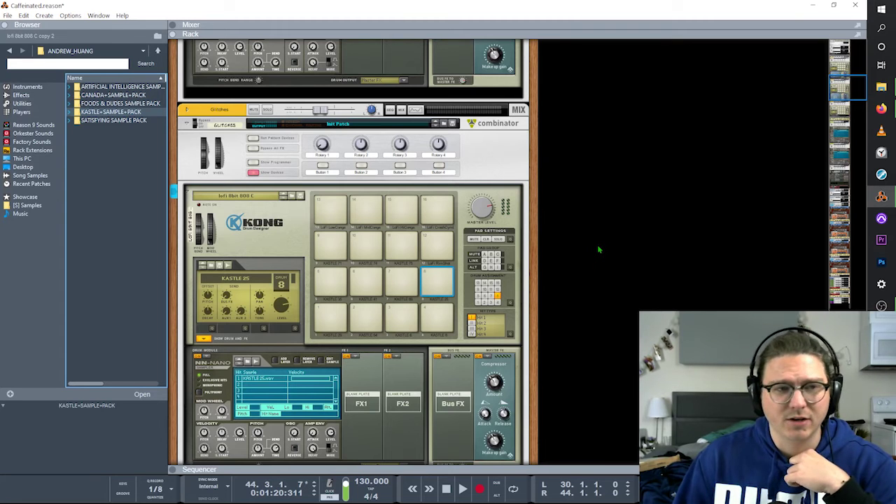
{"action": "scroll", "coordinate": [598, 250], "scroll_direction": "down", "scroll_amount": 3}
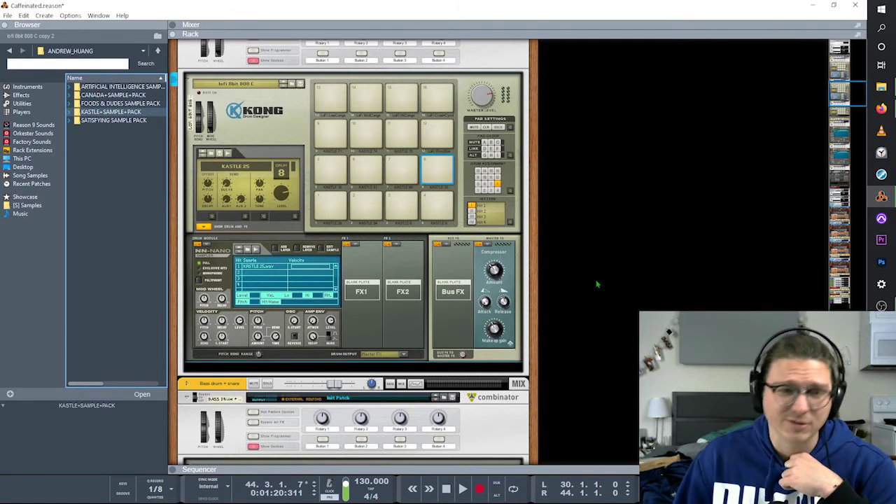
{"action": "scroll", "coordinate": [611, 309], "scroll_direction": "down", "scroll_amount": 4}
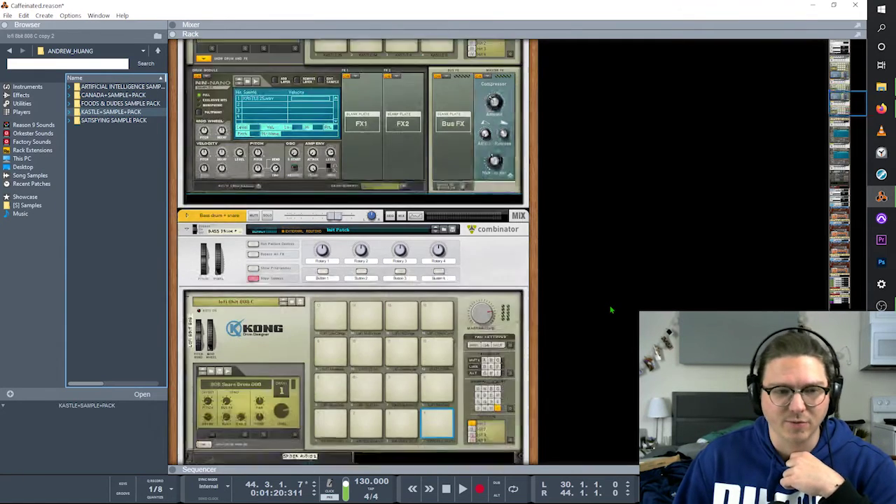
{"action": "left_click", "coordinate": [498, 208]}
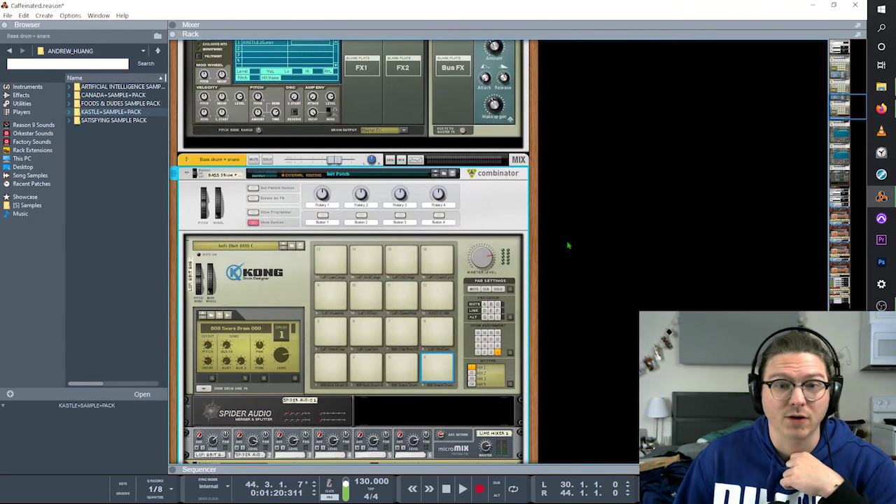
{"action": "scroll", "coordinate": [568, 245], "scroll_direction": "down", "scroll_amount": 1}
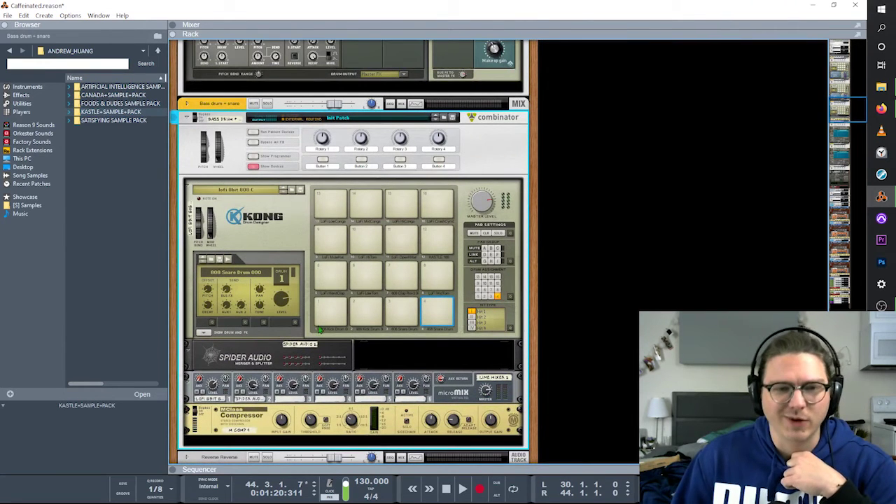
Audition the kick and snare pads 1 to 4 of the Bass drum + snare Kong, twice in order
{"action": "left_click", "coordinate": [335, 320]}
{"action": "left_click", "coordinate": [366, 311]}
{"action": "left_click", "coordinate": [401, 311]}
{"action": "left_click", "coordinate": [436, 311]}
{"action": "left_click", "coordinate": [329, 319]}
{"action": "left_click", "coordinate": [364, 322]}
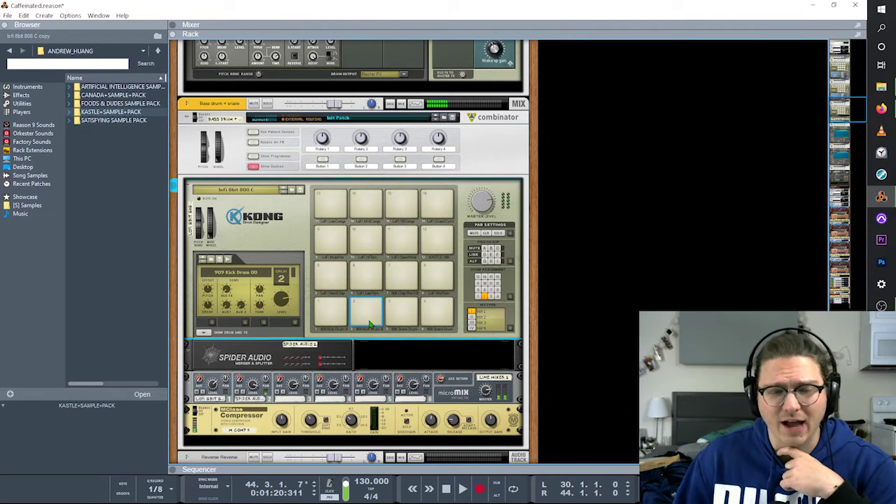
{"action": "left_click", "coordinate": [403, 315]}
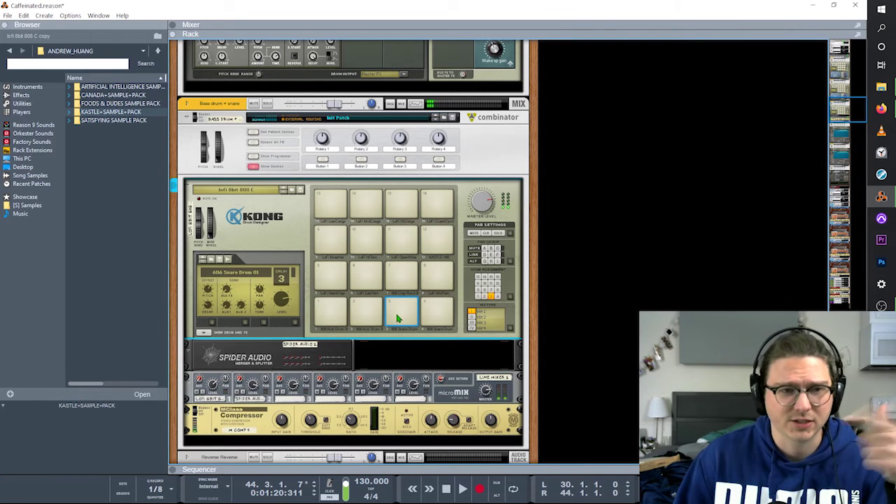
{"action": "left_click", "coordinate": [429, 320]}
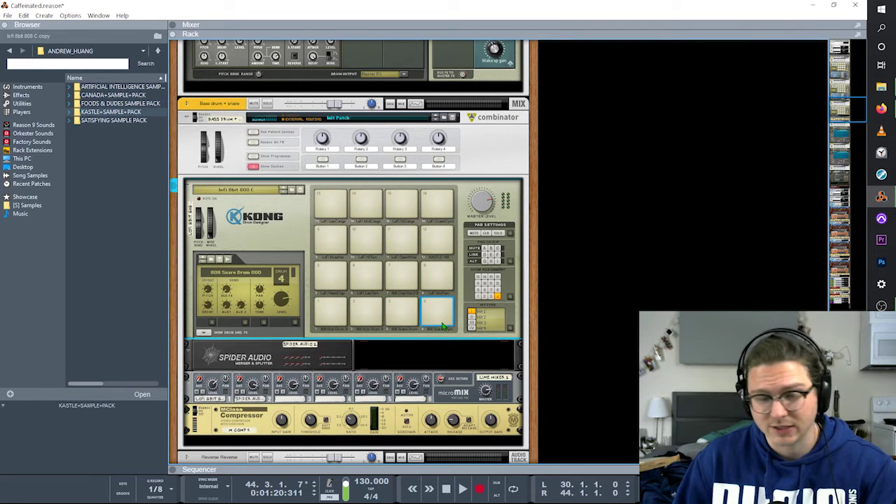
Select the Spider Audio splitter and the MClass Compressor below the Bass drum + snare Kong to examine them
{"action": "scroll", "coordinate": [445, 327], "scroll_direction": "down", "scroll_amount": 3}
{"action": "left_click", "coordinate": [276, 253]}
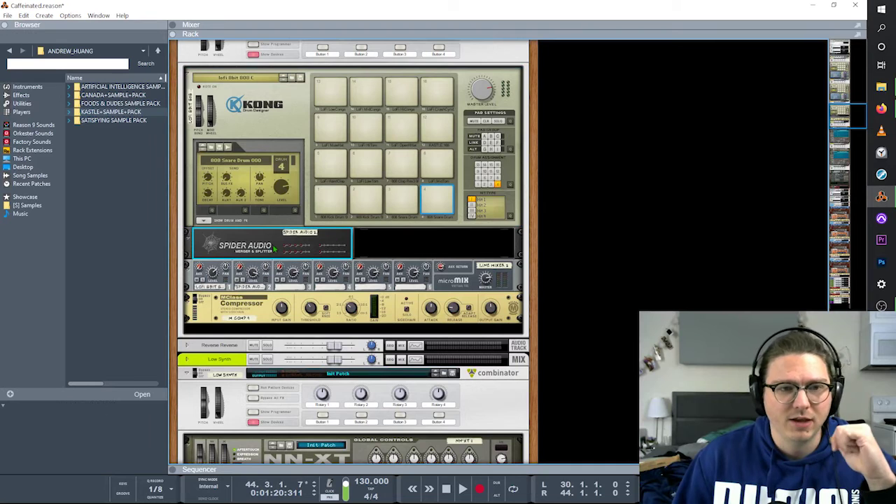
{"action": "left_click", "coordinate": [268, 302]}
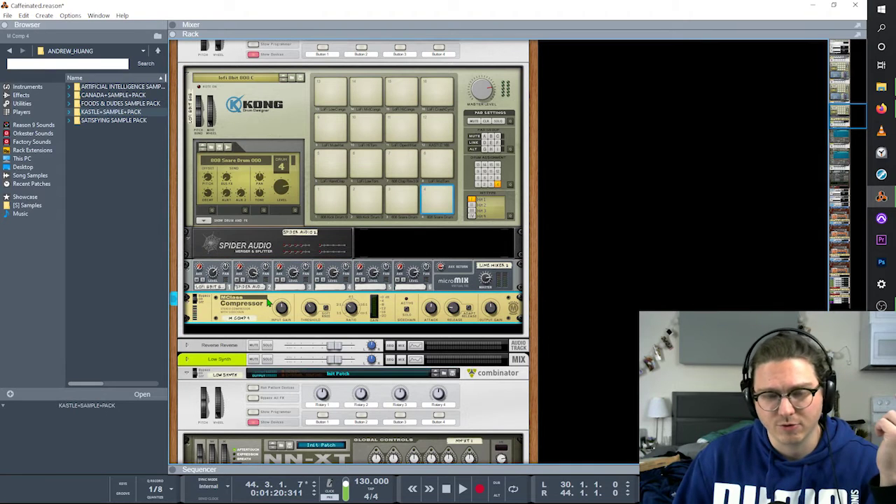
Flip the rack to its rear, follow the Spider Audio cable down to the Sidechain Bus channel, and return to the Kong device
{"action": "key", "text": "Tab"}
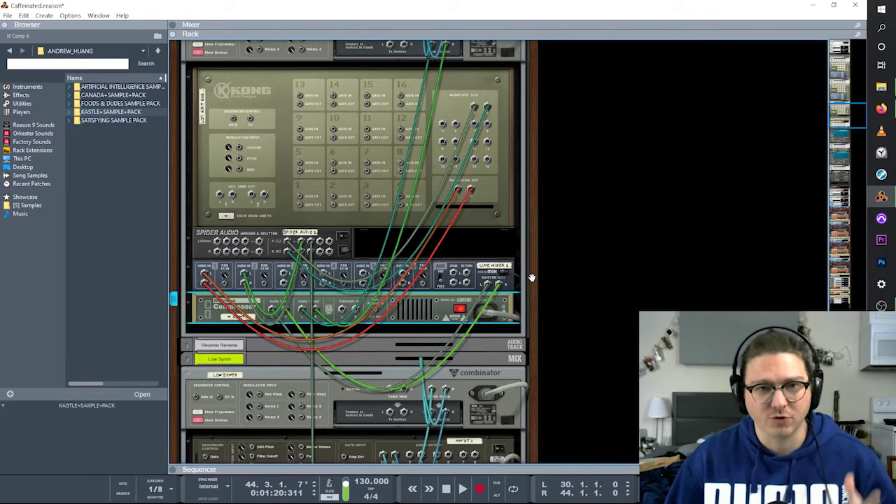
{"action": "scroll", "coordinate": [532, 277], "scroll_direction": "up", "scroll_amount": 2}
{"action": "scroll", "coordinate": [532, 278], "scroll_direction": "down", "scroll_amount": 1}
{"action": "scroll", "coordinate": [532, 277], "scroll_direction": "down", "scroll_amount": 7}
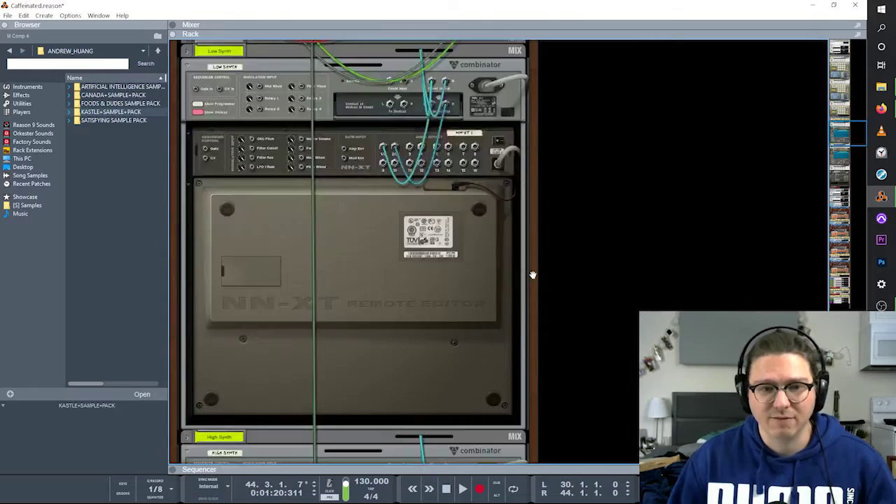
{"action": "left_click_drag", "start_coordinate": [848, 156], "coordinate": [843, 304]}
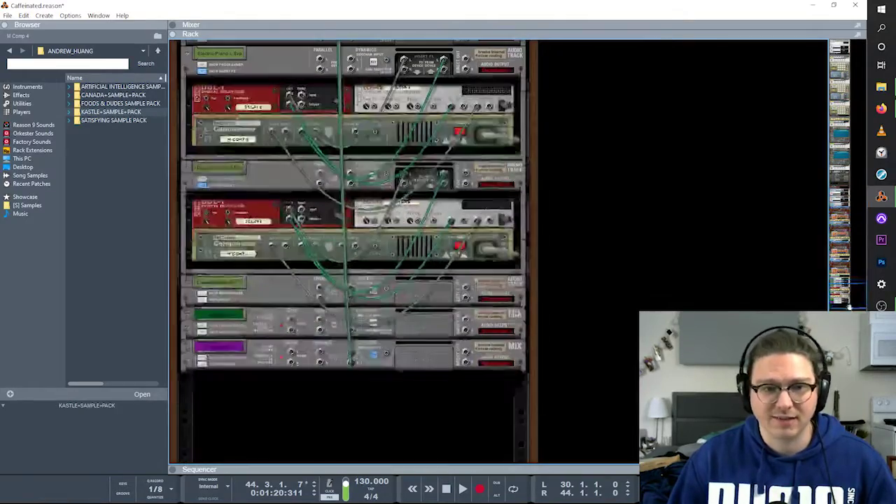
{"action": "left_click", "coordinate": [258, 356]}
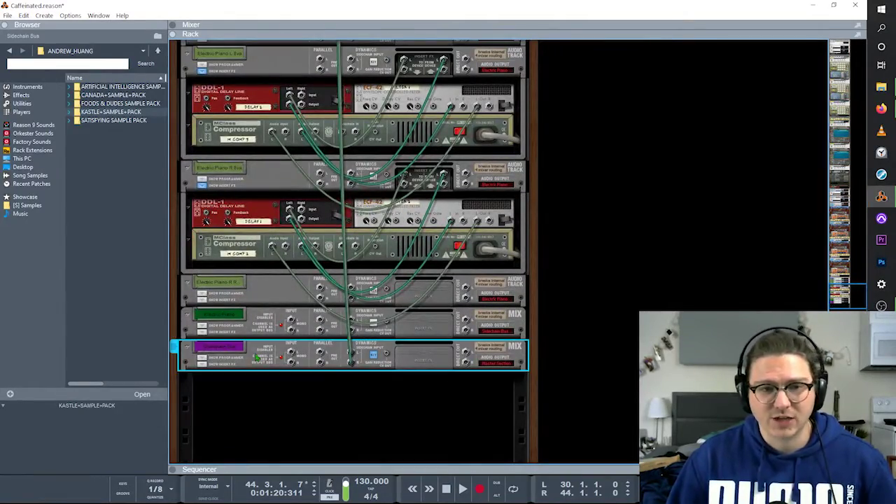
{"action": "left_click_drag", "start_coordinate": [846, 295], "coordinate": [834, 117]}
{"action": "left_click", "coordinate": [287, 172]}
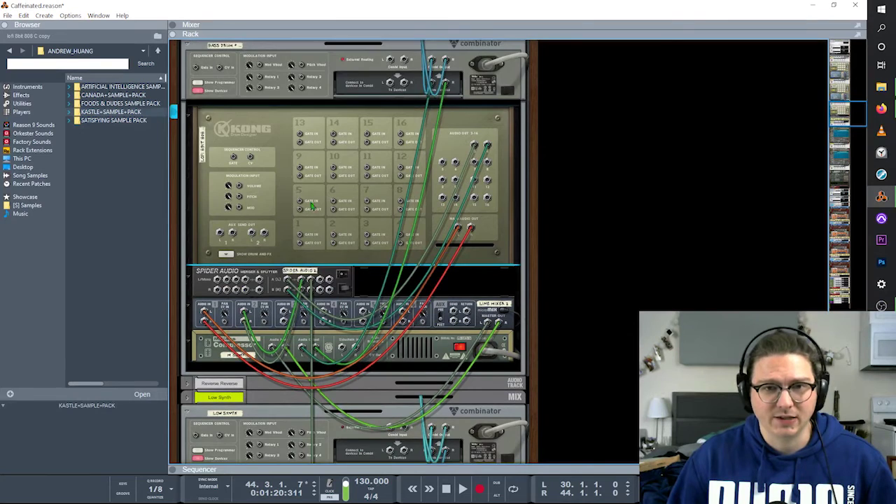
Return to the rack's front view and select Kong's kick drum pads 1 and 2 in turn, ending on pad 1
{"action": "key", "text": "Tab"}
{"action": "left_click", "coordinate": [334, 245]}
{"action": "left_click", "coordinate": [365, 244]}
{"action": "left_click", "coordinate": [333, 240]}
{"action": "left_click", "coordinate": [370, 240]}
{"action": "left_click", "coordinate": [336, 239]}
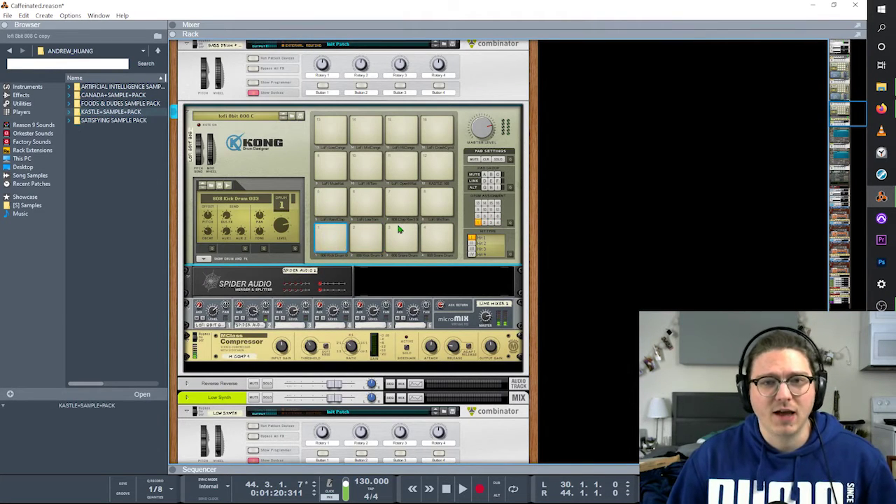
{"action": "left_click", "coordinate": [364, 242]}
{"action": "left_click", "coordinate": [341, 245]}
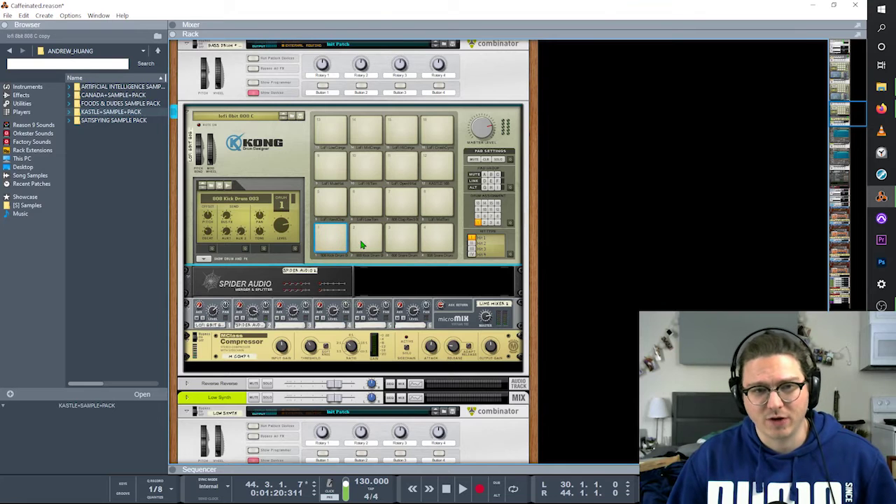
Examine the rear cabling between Kong, Spider Audio, the Line Mixer, the MClass Compressor and the Sidechain Bus
{"action": "key", "text": "Tab"}
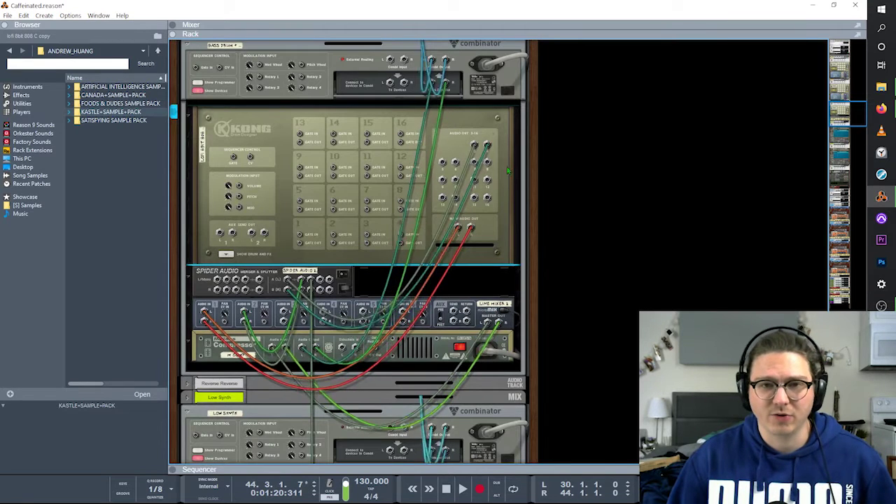
{"action": "left_click", "coordinate": [279, 278]}
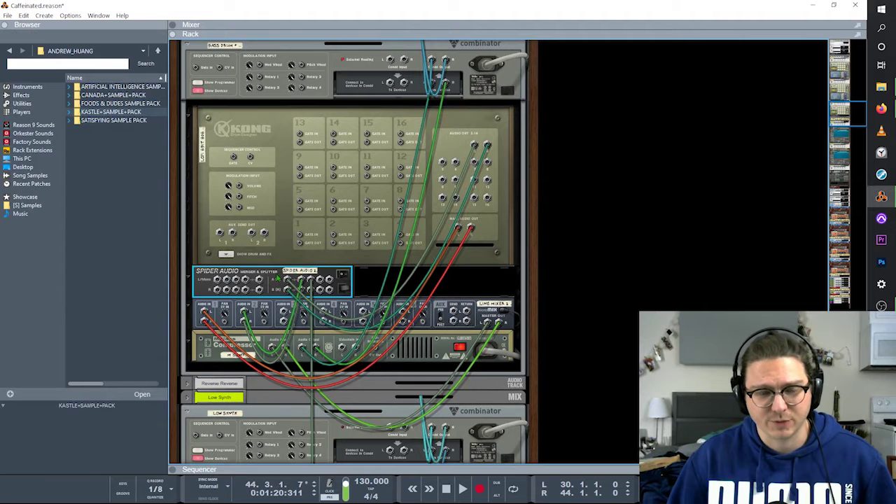
{"action": "left_click", "coordinate": [268, 307]}
{"action": "left_click_drag", "start_coordinate": [270, 305], "coordinate": [282, 309]}
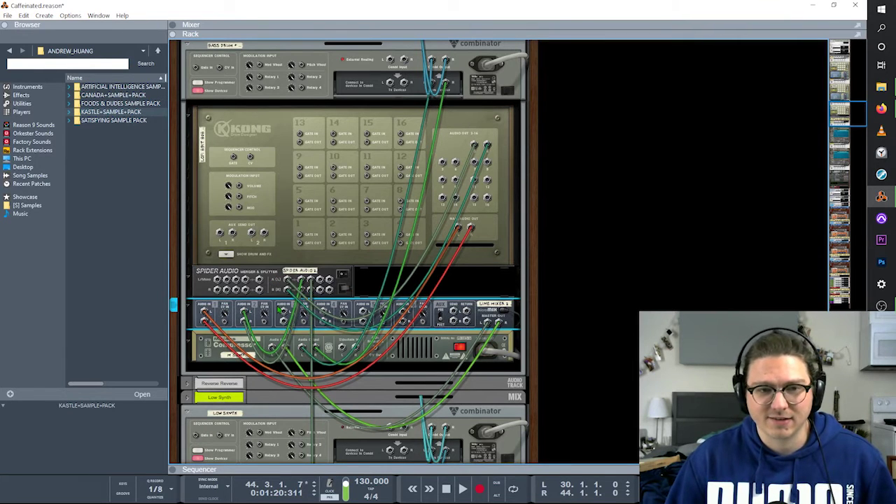
{"action": "left_click", "coordinate": [495, 238]}
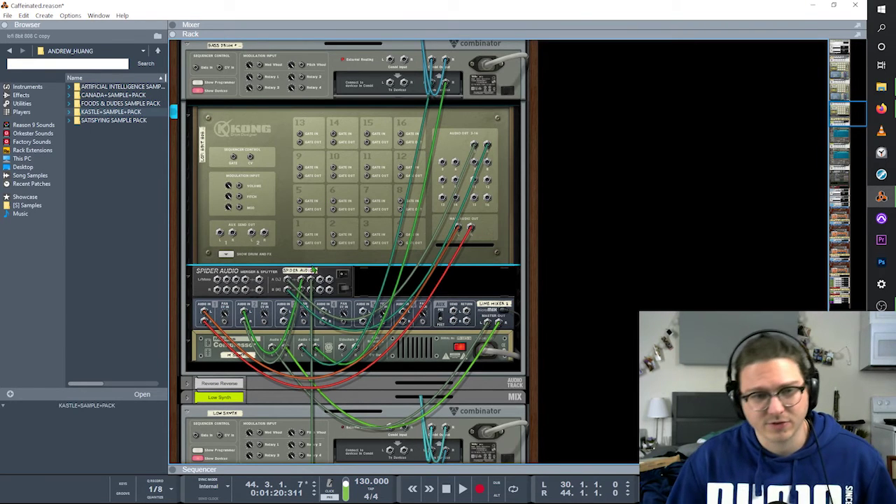
{"action": "left_click", "coordinate": [271, 305]}
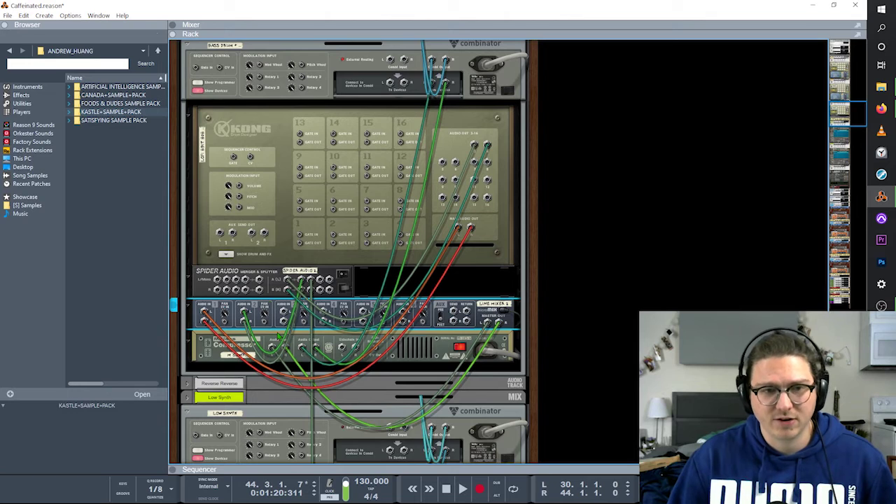
{"action": "left_click", "coordinate": [279, 282]}
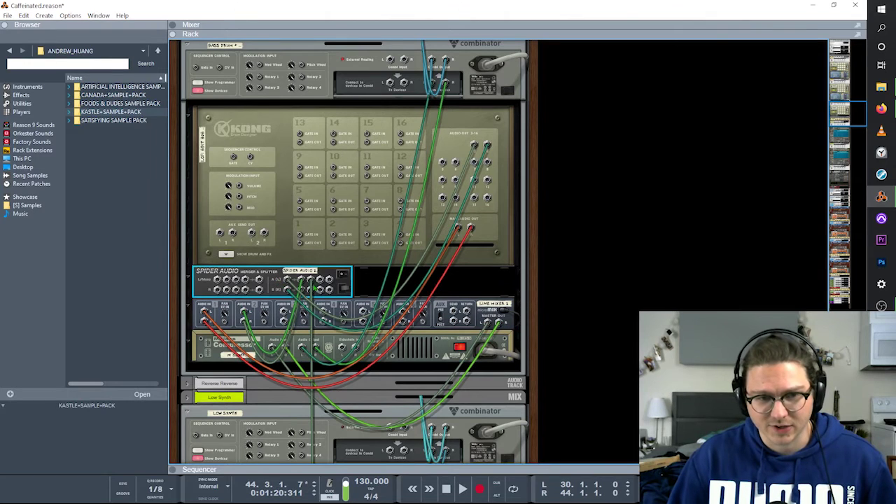
{"action": "mouse_move", "coordinate": [845, 110]}
{"action": "left_mouse_down"}
{"action": "mouse_move", "coordinate": [845, 291]}
{"action": "mouse_move", "coordinate": [824, 119]}
{"action": "mouse_move", "coordinate": [833, 116]}
{"action": "left_mouse_up"}
{"action": "left_click", "coordinate": [288, 348]}
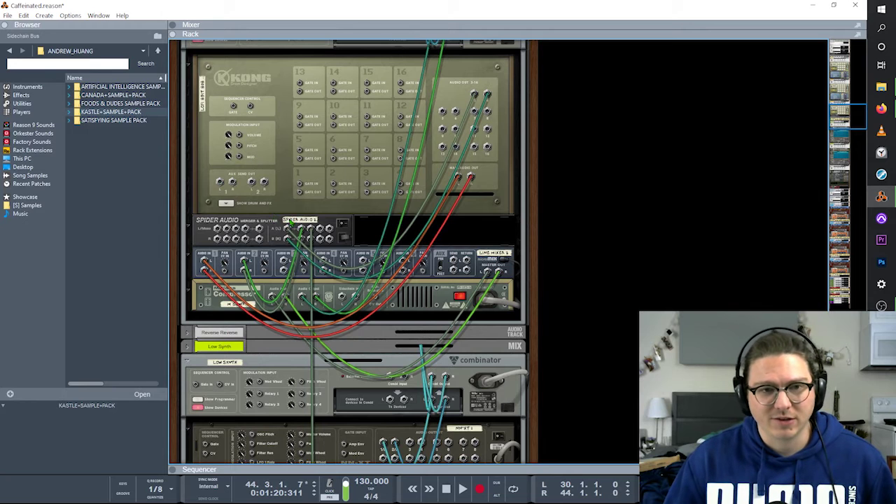
In the rack's front view, unfold and refold the Reverse Reverse audio track and select the Low Synth mix channel
{"action": "key", "text": "Tab"}
{"action": "scroll", "coordinate": [440, 276], "scroll_direction": "up", "scroll_amount": 2}
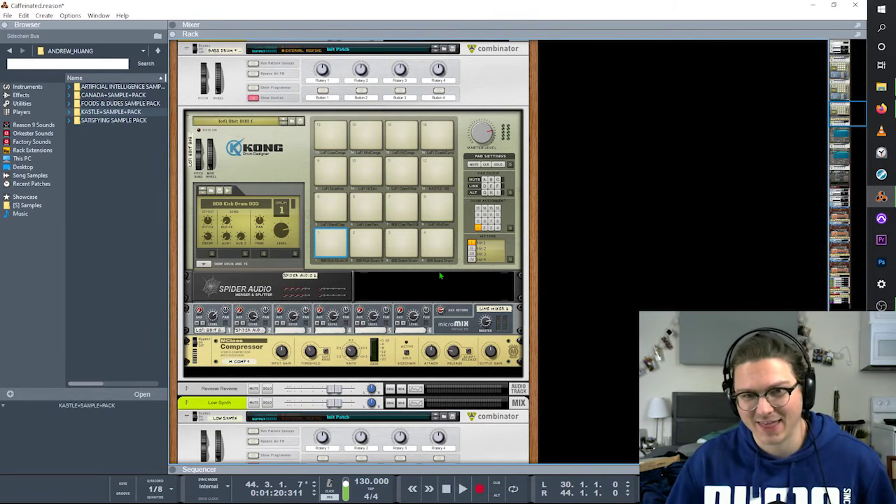
{"action": "scroll", "coordinate": [440, 276], "scroll_direction": "down", "scroll_amount": 3}
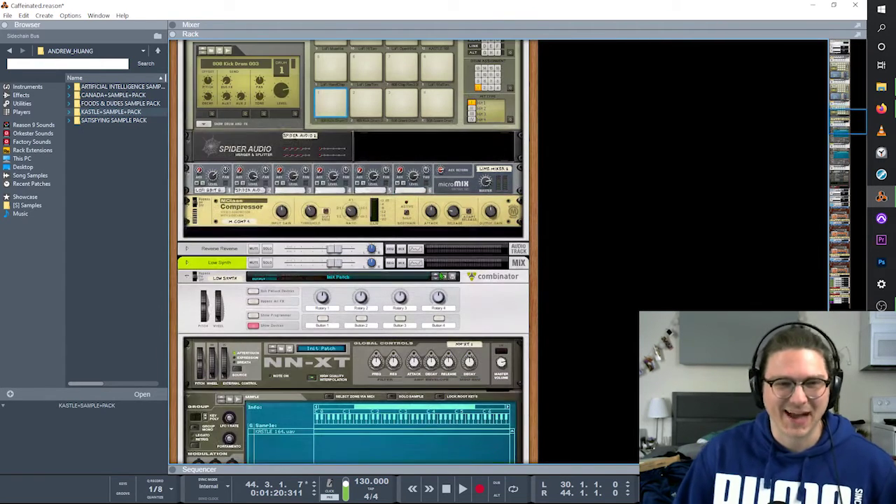
{"action": "left_click", "coordinate": [200, 252]}
{"action": "left_click", "coordinate": [188, 248]}
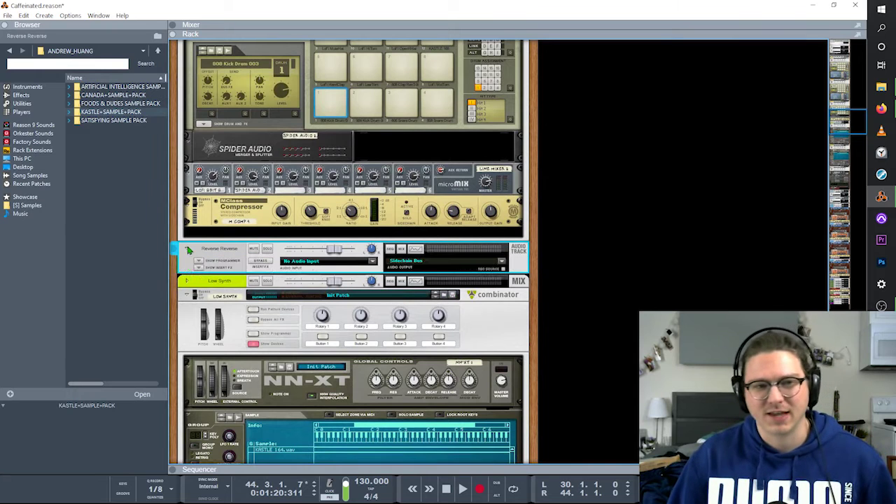
{"action": "left_click", "coordinate": [188, 248]}
{"action": "left_click", "coordinate": [188, 248]}
{"action": "left_click", "coordinate": [199, 267]}
{"action": "left_click", "coordinate": [187, 249]}
{"action": "left_click", "coordinate": [188, 263]}
{"action": "left_click", "coordinate": [221, 264]}
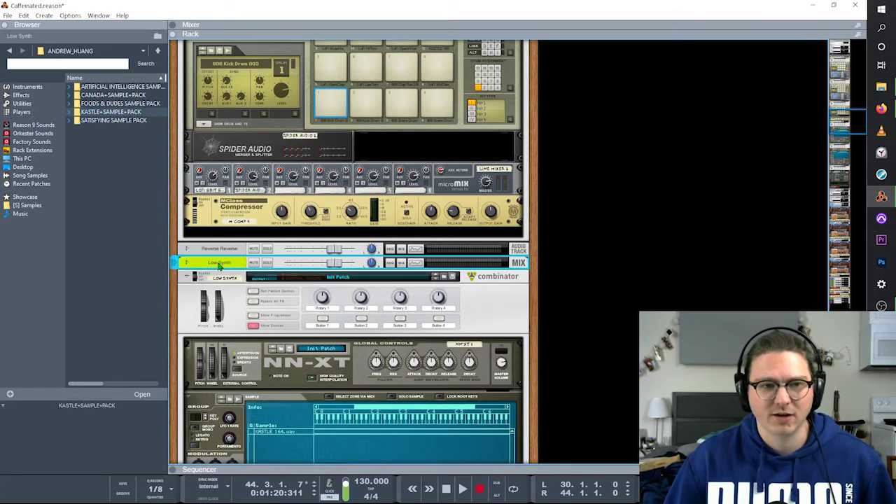
Look over the Low Synth and High Synth NN-XT samplers and the Bass Combinator with its Thor synthesizer
{"action": "scroll", "coordinate": [559, 288], "scroll_direction": "down", "scroll_amount": 10}
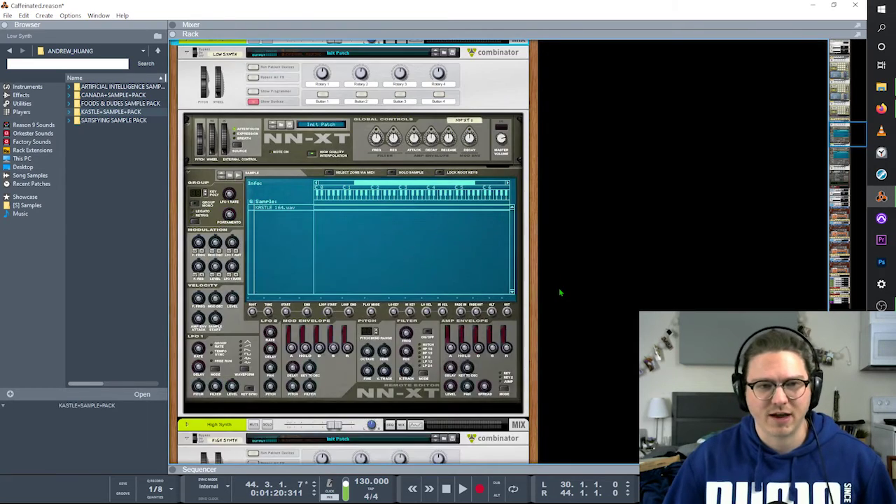
{"action": "left_click", "coordinate": [501, 239]}
{"action": "scroll", "coordinate": [551, 242], "scroll_direction": "down", "scroll_amount": 10}
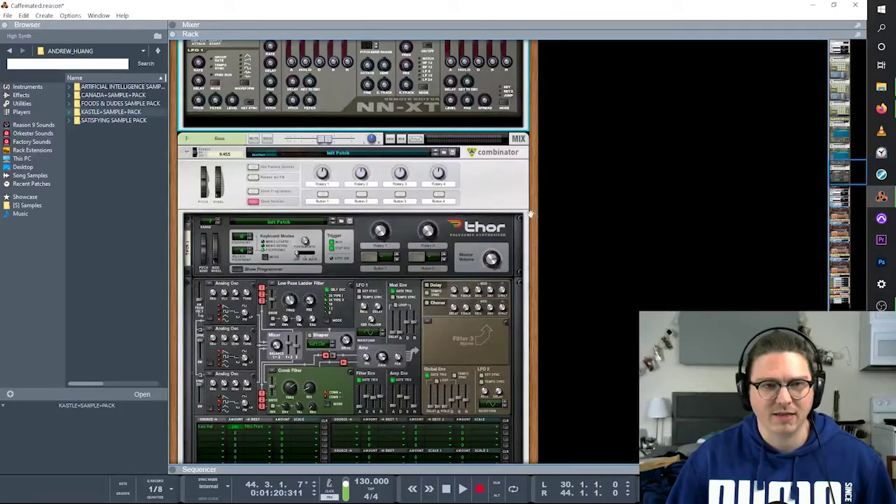
{"action": "left_click", "coordinate": [508, 200]}
{"action": "scroll", "coordinate": [553, 249], "scroll_direction": "down", "scroll_amount": 5}
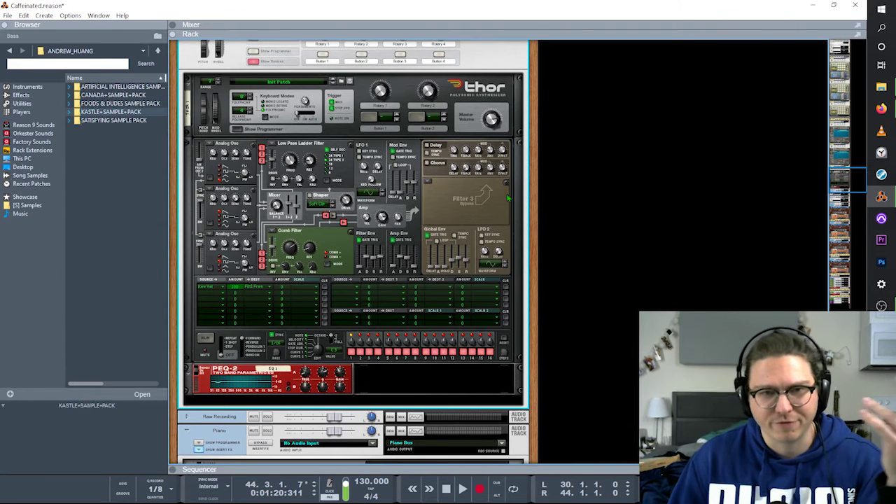
Inspect the Bass Thor synthesizer, including its device commands, the first modulation source and the Low Pass Ladder Filter frequency
{"action": "left_click", "coordinate": [452, 86]}
{"action": "scroll", "coordinate": [568, 280], "scroll_direction": "up", "scroll_amount": 1}
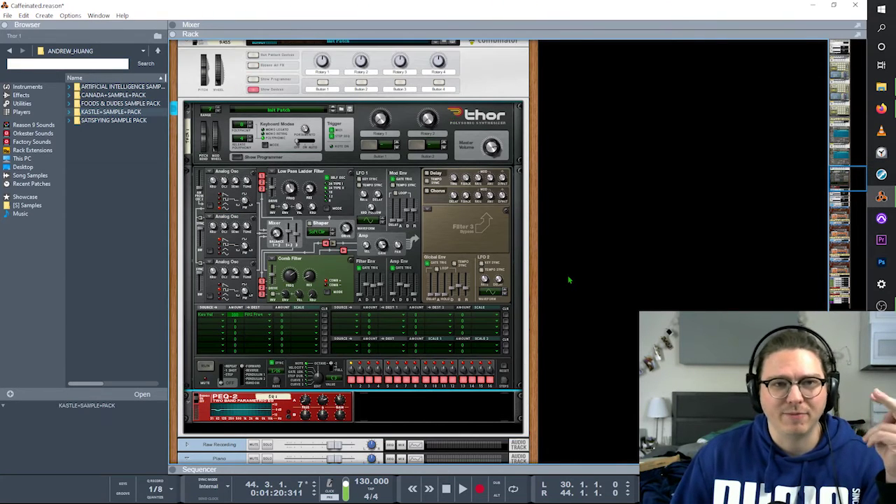
{"action": "right_click", "coordinate": [467, 150]}
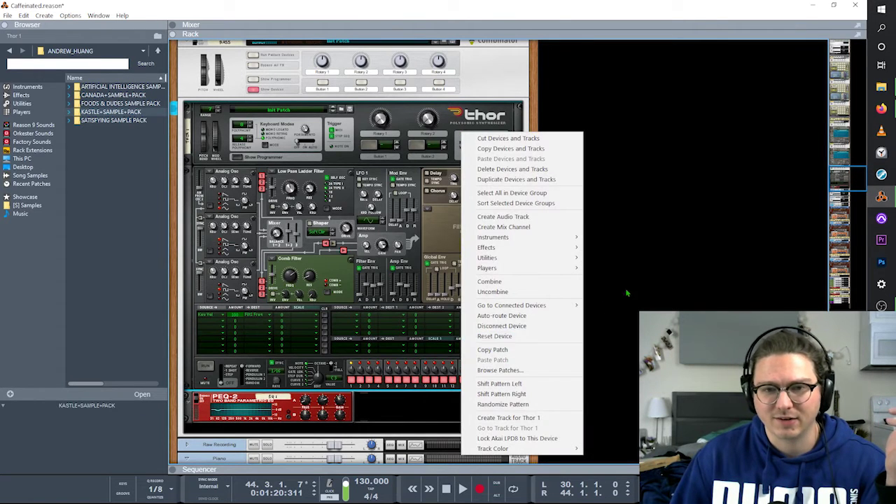
{"action": "left_click", "coordinate": [601, 306]}
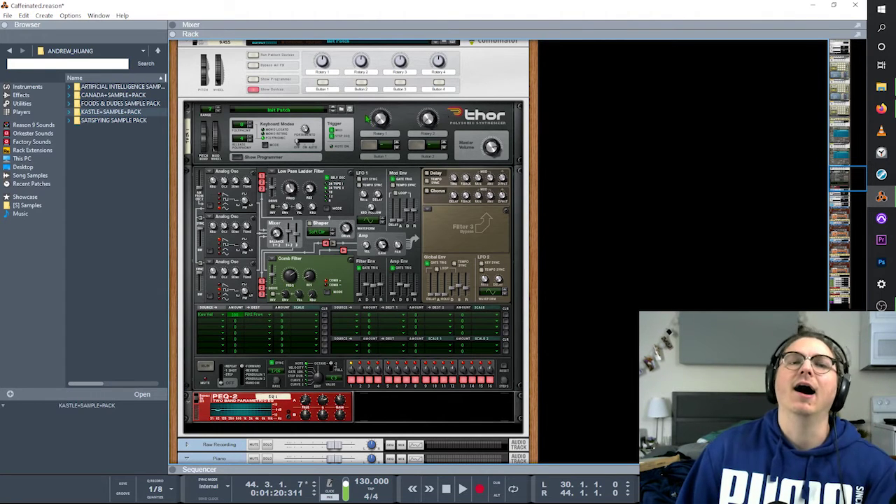
{"action": "left_click", "coordinate": [360, 125]}
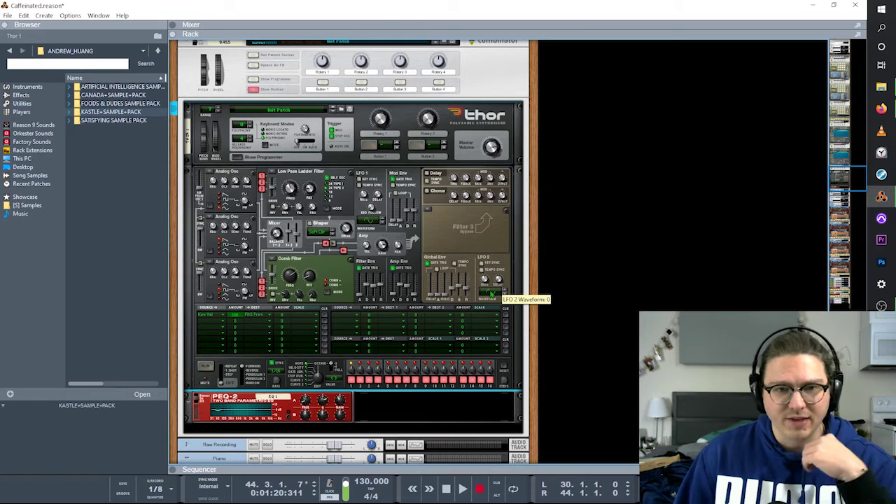
{"action": "left_click", "coordinate": [208, 318]}
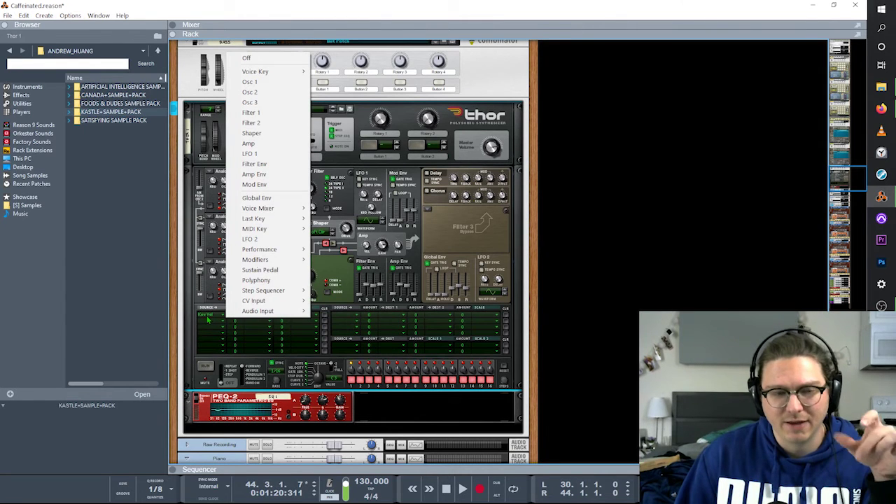
{"action": "left_click", "coordinate": [194, 297]}
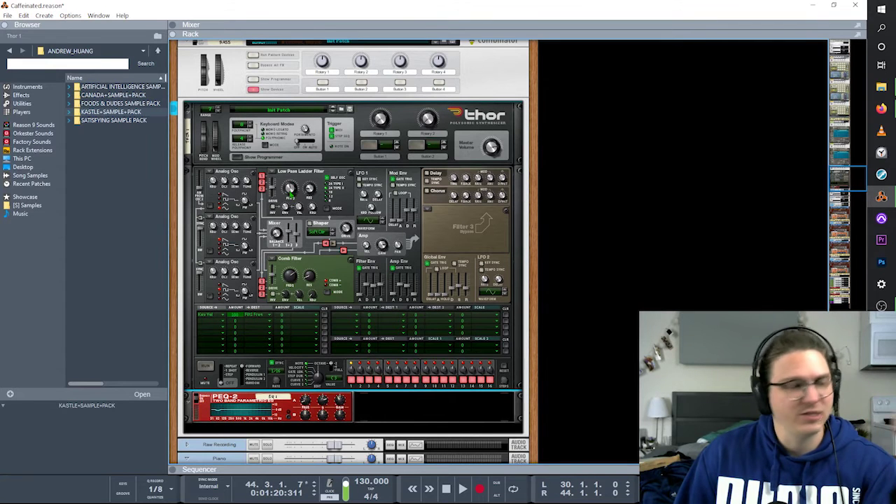
{"action": "mouse_move", "coordinate": [291, 196]}
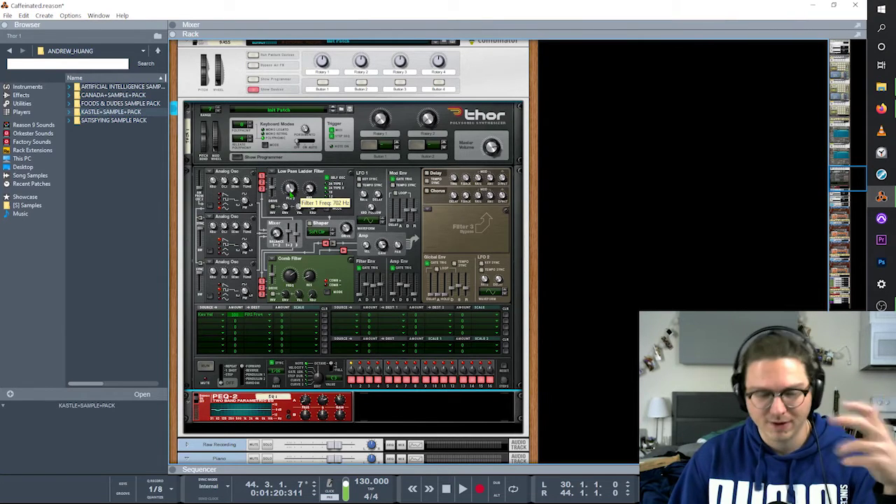
Select the PEQ-2 equalizer below Thor and the Bass Combinator that contains it to review the bass chain
{"action": "left_click", "coordinate": [254, 398]}
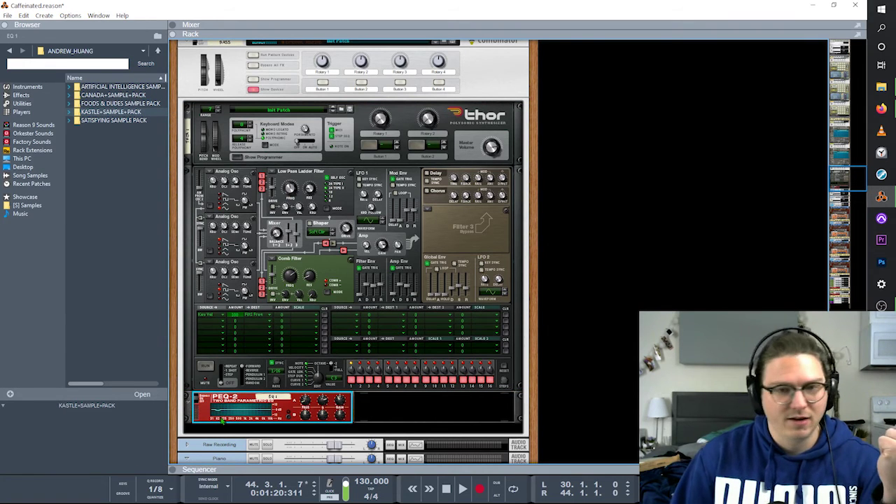
{"action": "left_click", "coordinate": [475, 61]}
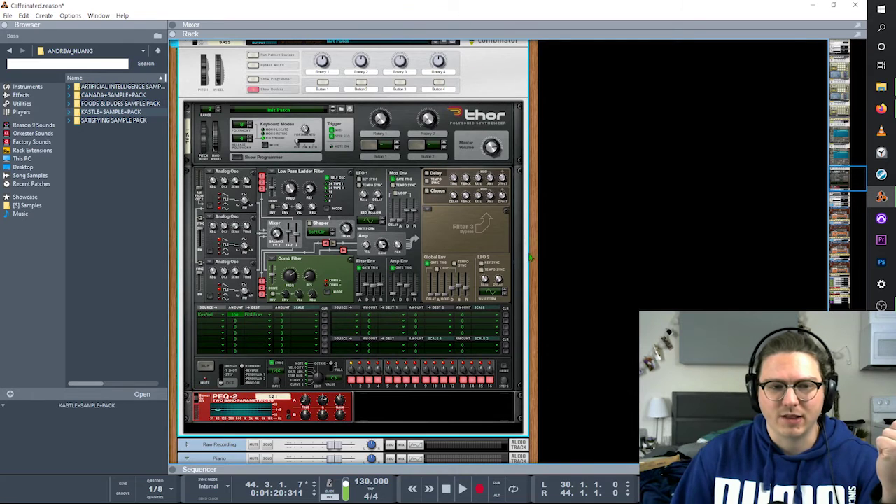
{"action": "scroll", "coordinate": [530, 242], "scroll_direction": "up", "scroll_amount": 1}
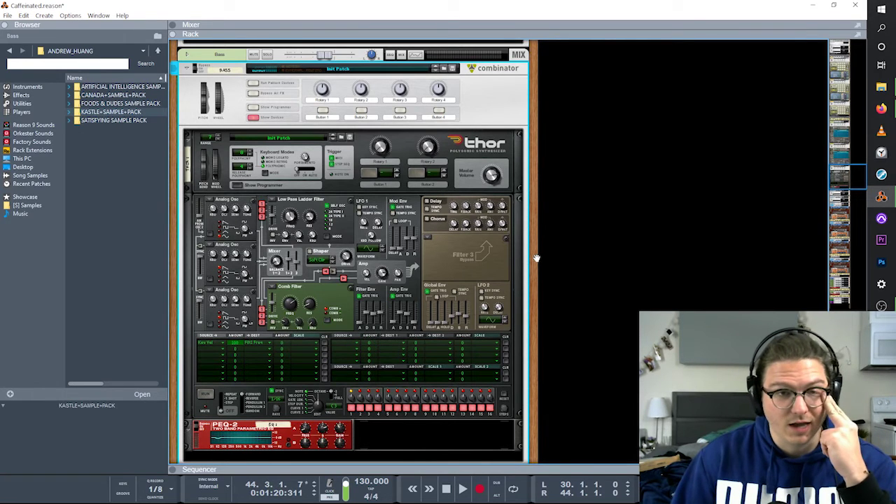
Examine the Raw Recording and Piano audio tracks, and select the Piano track's MEqualizer insert with the Guitar-Dark patch
{"action": "scroll", "coordinate": [534, 255], "scroll_direction": "down", "scroll_amount": 7}
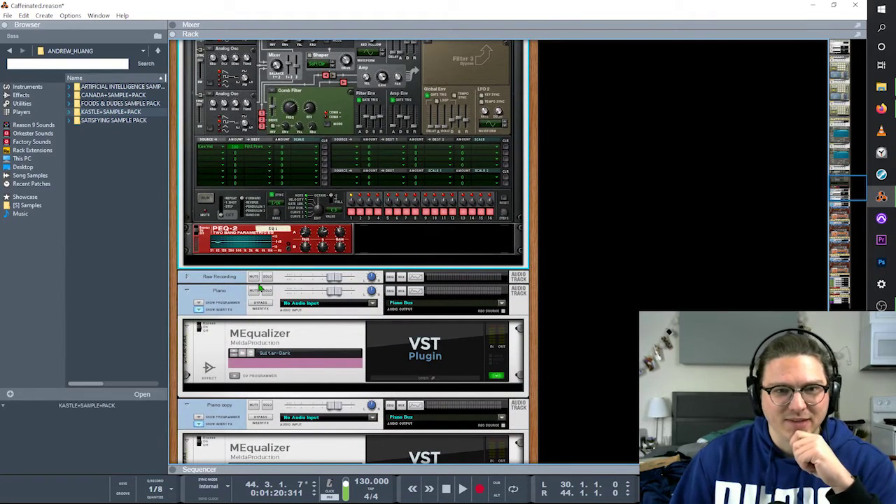
{"action": "left_click", "coordinate": [212, 280]}
{"action": "left_click", "coordinate": [225, 296]}
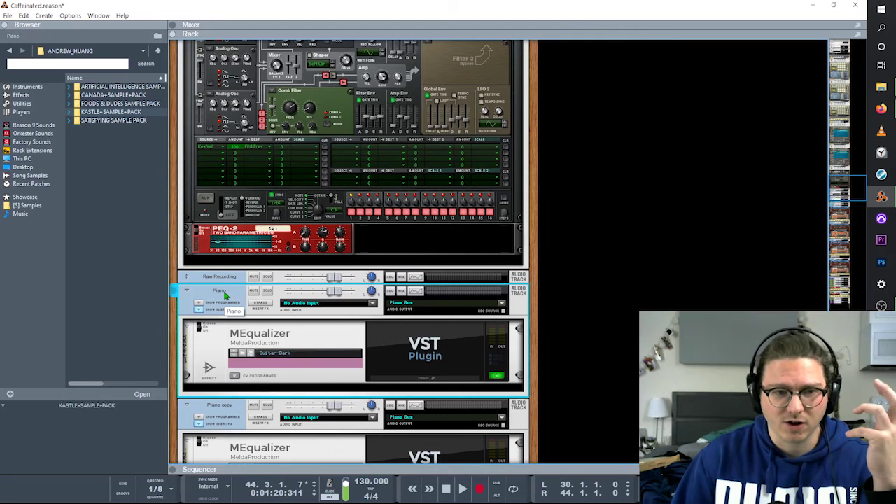
{"action": "scroll", "coordinate": [585, 287], "scroll_direction": "down", "scroll_amount": 2}
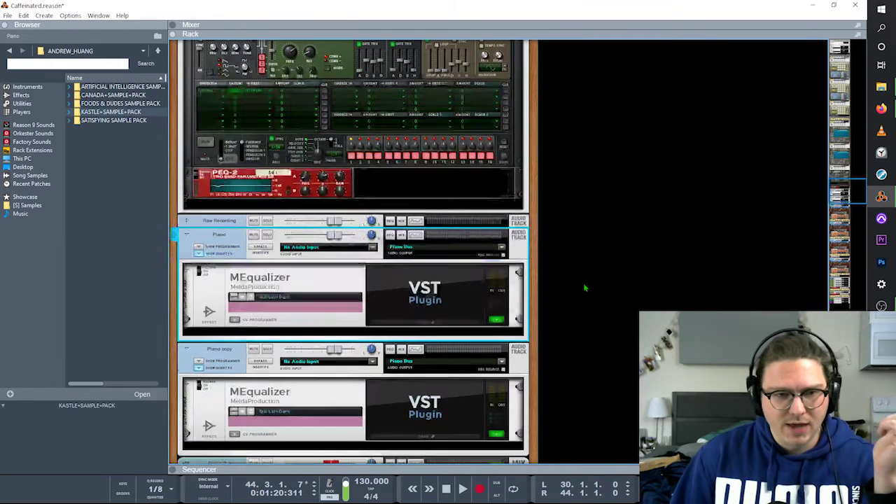
{"action": "left_click", "coordinate": [314, 287]}
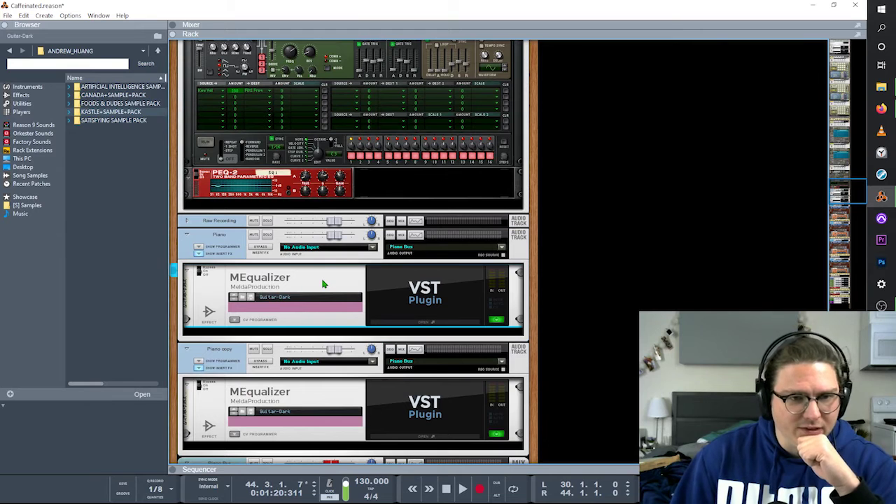
View the equalizer curve of the Piano track's MEqualizer in its plugin window, and close the window
{"action": "left_click", "coordinate": [422, 322]}
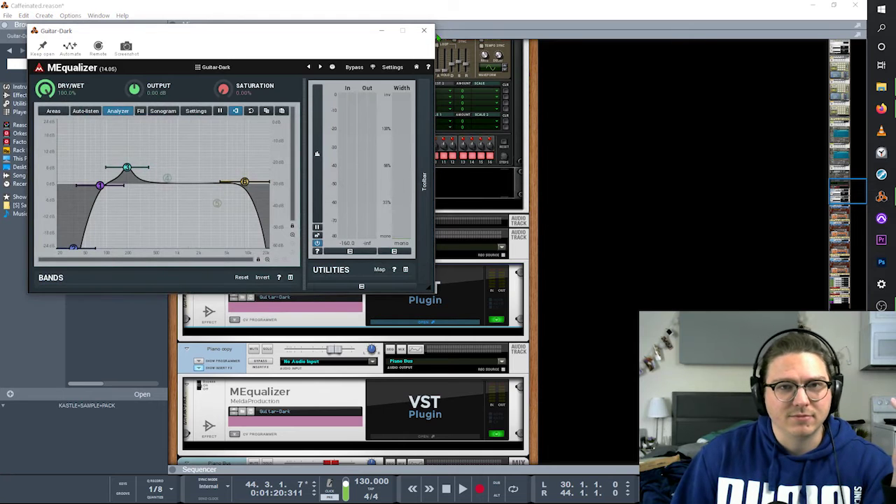
{"action": "left_click", "coordinate": [423, 30]}
{"action": "left_click", "coordinate": [422, 323]}
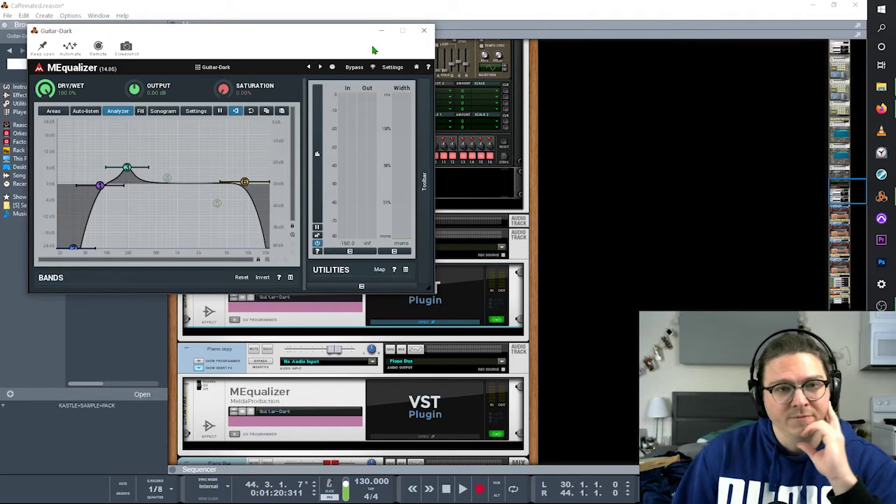
{"action": "left_click", "coordinate": [424, 31]}
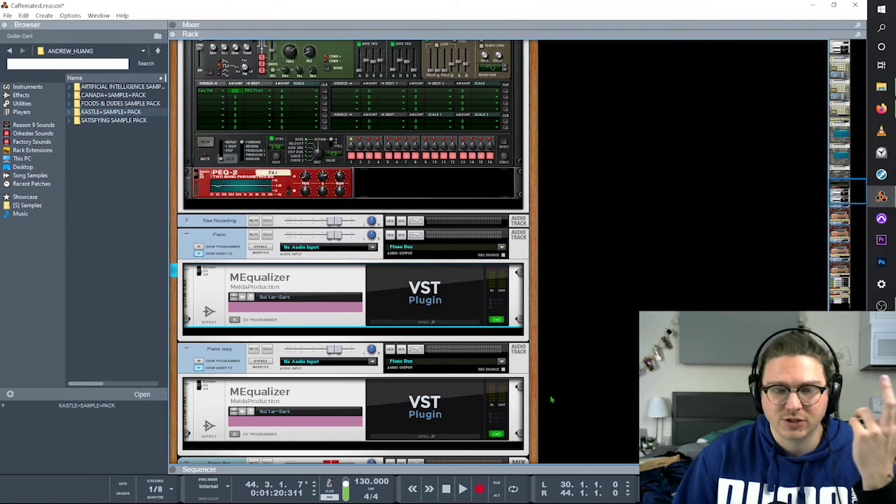
Check the MEqualizer plugin window on the Piano copy track, and glance at the back of the rack
{"action": "scroll", "coordinate": [565, 392], "scroll_direction": "down", "scroll_amount": 3}
{"action": "left_click", "coordinate": [226, 277]}
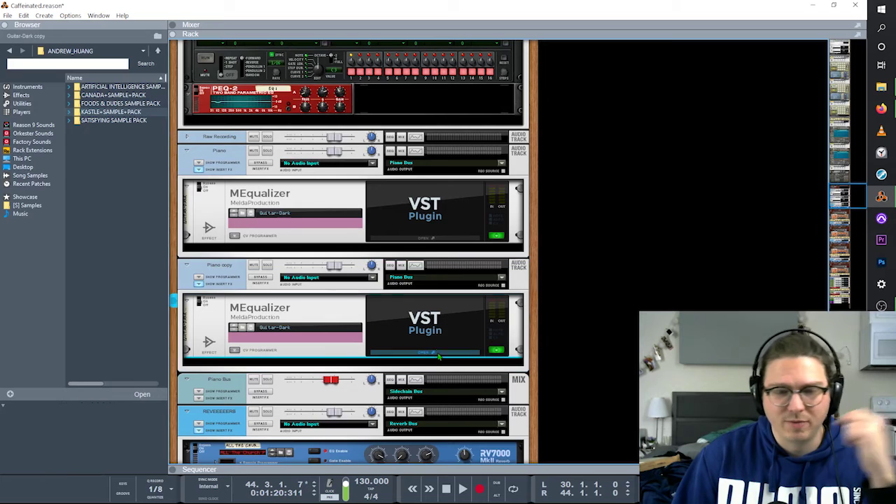
{"action": "left_click", "coordinate": [438, 355]}
{"action": "left_click", "coordinate": [424, 31]}
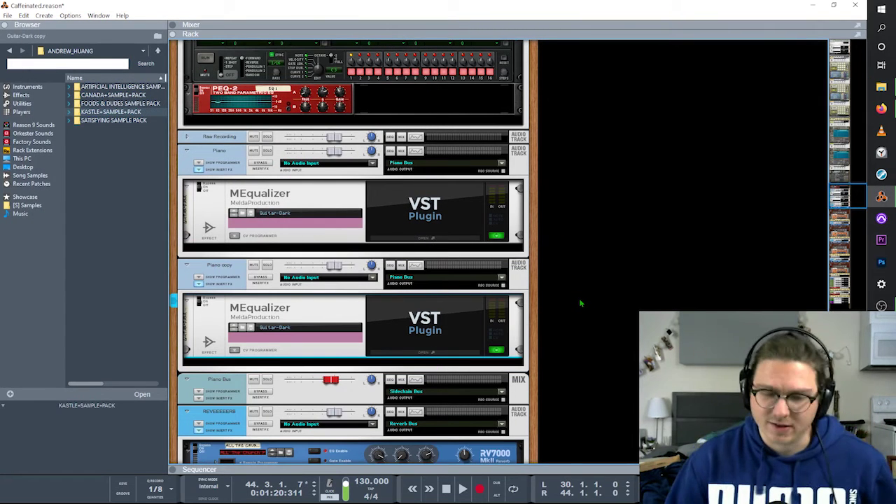
{"action": "key", "text": "Tab"}
{"action": "key", "text": "Tab"}
Select the REVEEEEERB audio track and inspect the Decay and Dry-Wet settings of its RV7000 reverb
{"action": "scroll", "coordinate": [211, 257], "scroll_direction": "down", "scroll_amount": 4}
{"action": "left_click", "coordinate": [212, 258]}
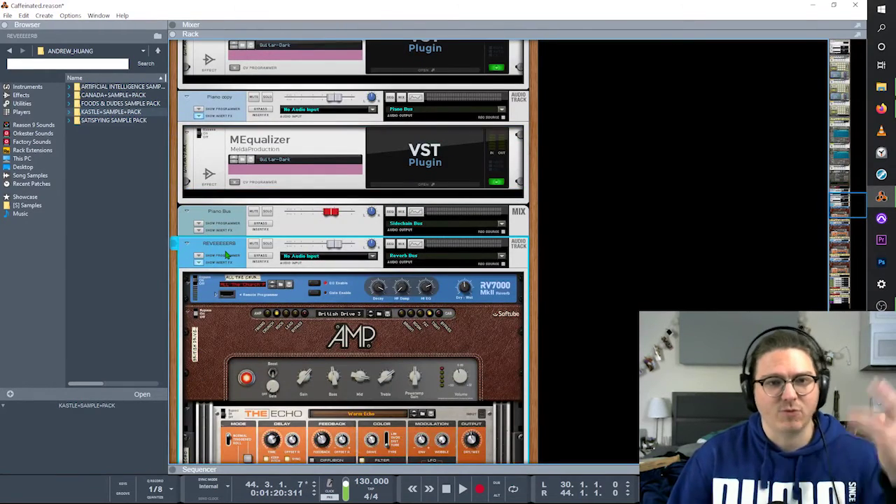
{"action": "scroll", "coordinate": [222, 257], "scroll_direction": "down", "scroll_amount": 4}
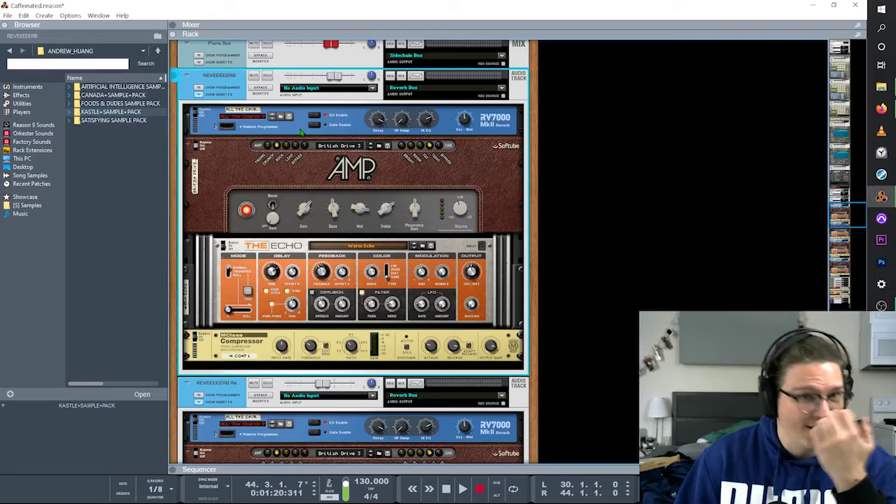
{"action": "left_click", "coordinate": [300, 131]}
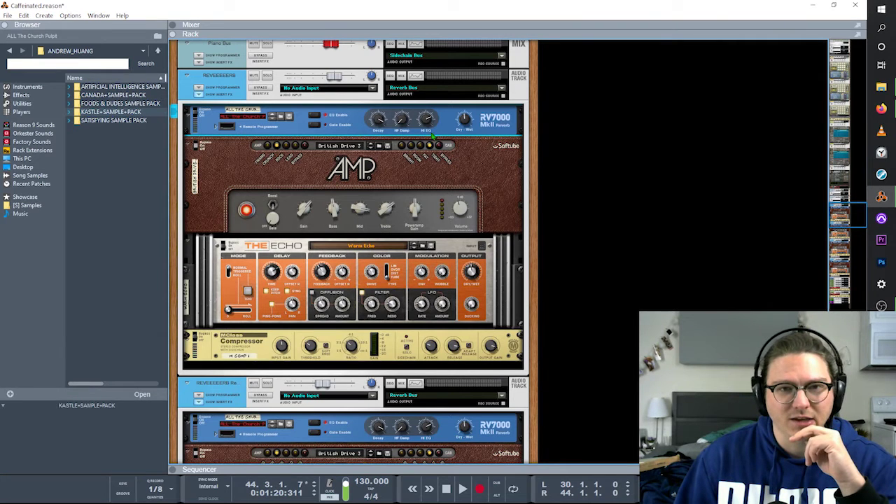
{"action": "mouse_move", "coordinate": [381, 124]}
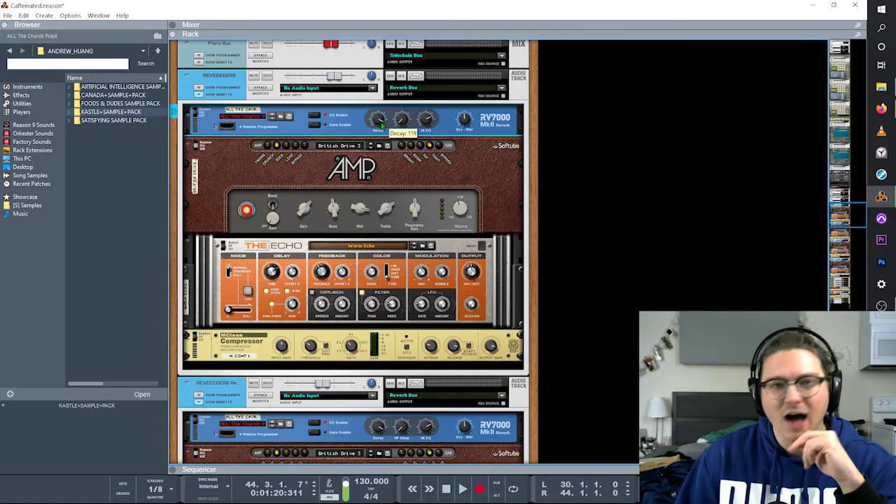
{"action": "mouse_move", "coordinate": [467, 126]}
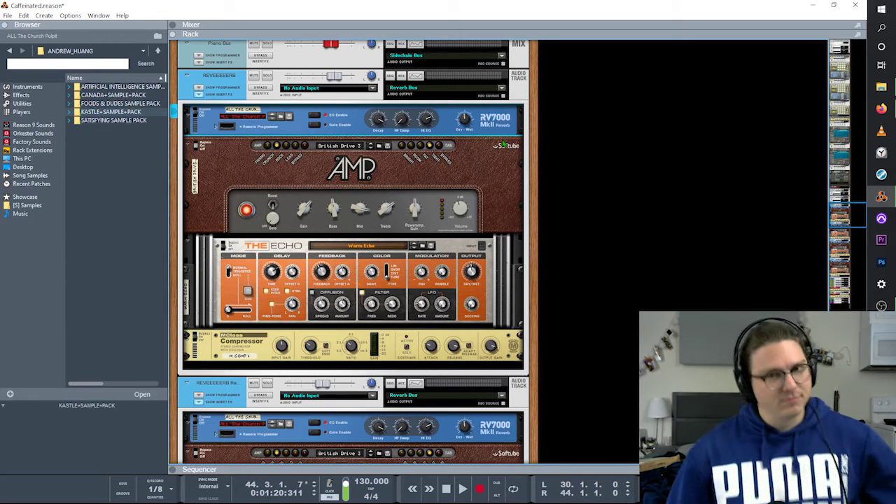
Review the Softube Amp, The Echo and MClass Compressor inserts, and move on to the REVEEEEERB Reverse track
{"action": "left_click", "coordinate": [266, 170]}
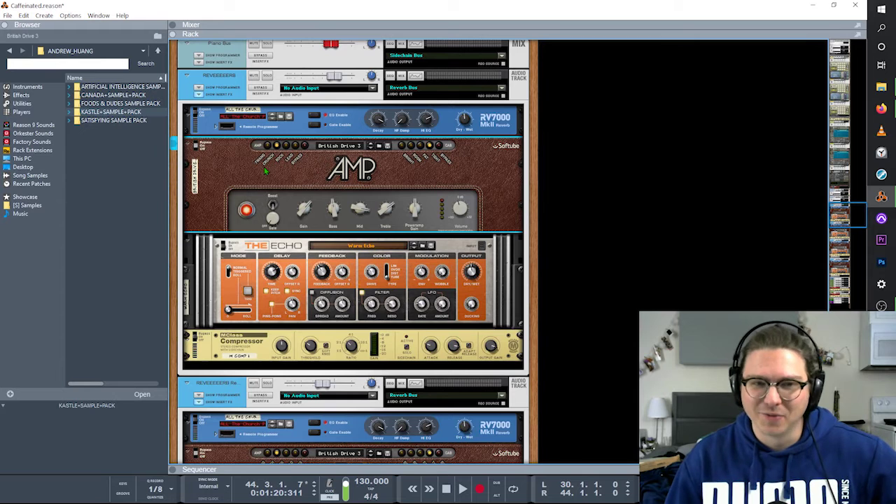
{"action": "left_click", "coordinate": [201, 278]}
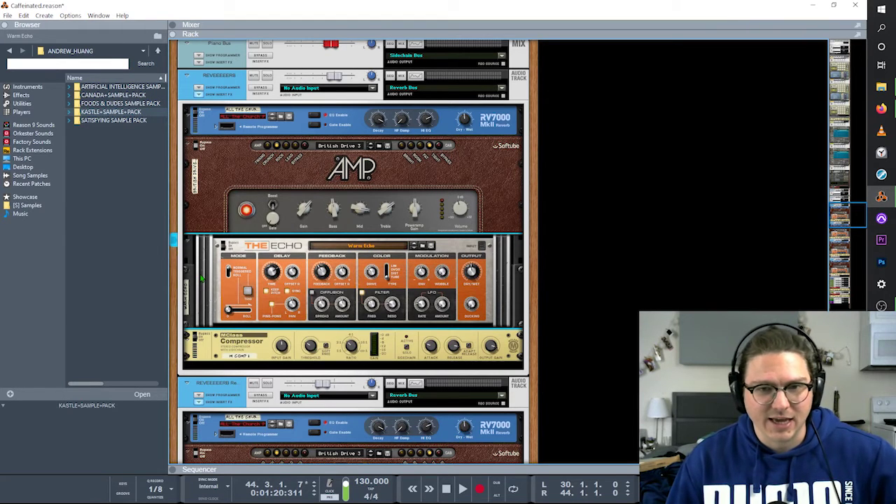
{"action": "left_click", "coordinate": [279, 334]}
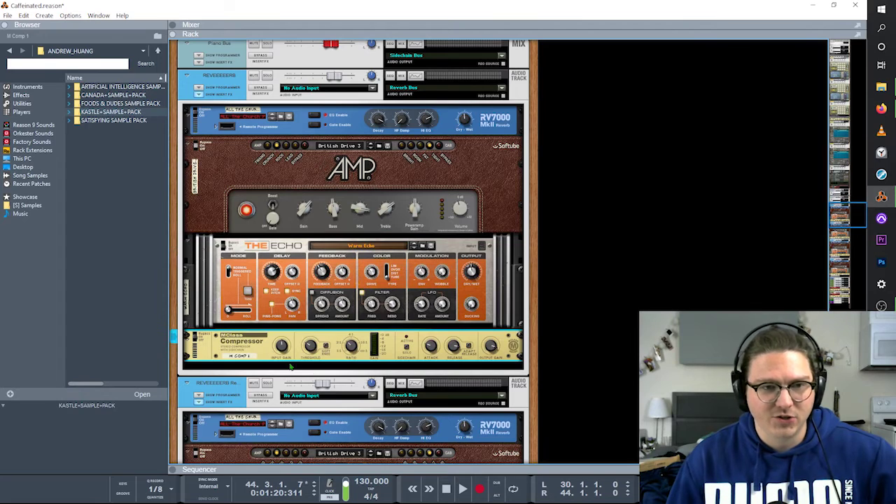
{"action": "scroll", "coordinate": [282, 381], "scroll_direction": "down", "scroll_amount": 5}
{"action": "scroll", "coordinate": [280, 375], "scroll_direction": "down", "scroll_amount": 2}
{"action": "left_click", "coordinate": [232, 106]}
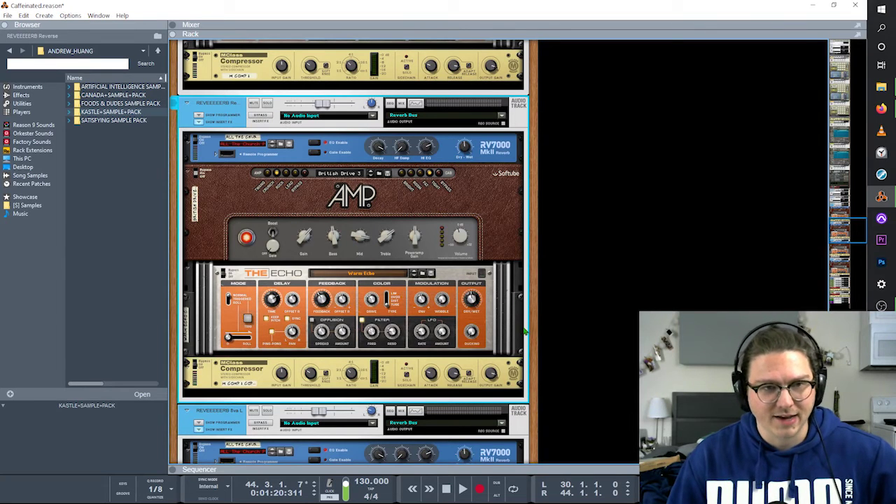
Examine the REVEEEEERB 8va L track's effect chain, including the ECF-42 filter beneath its compressor
{"action": "scroll", "coordinate": [531, 359], "scroll_direction": "down", "scroll_amount": 7}
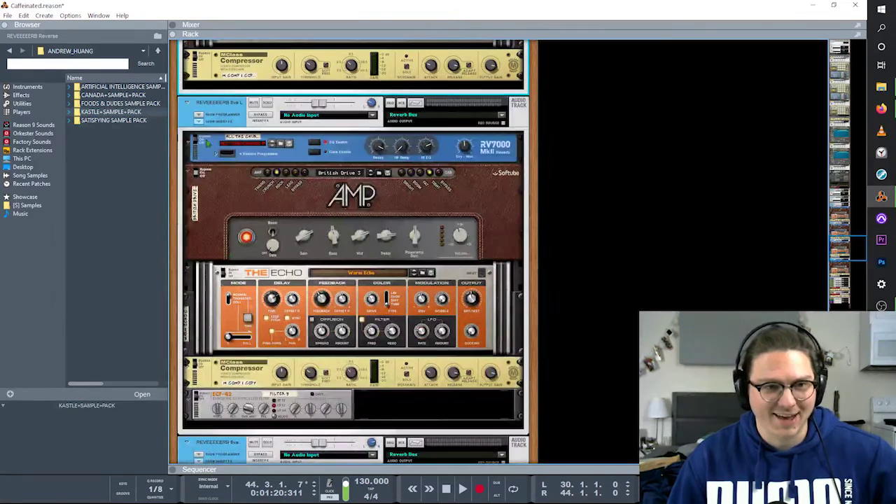
{"action": "left_click", "coordinate": [222, 119]}
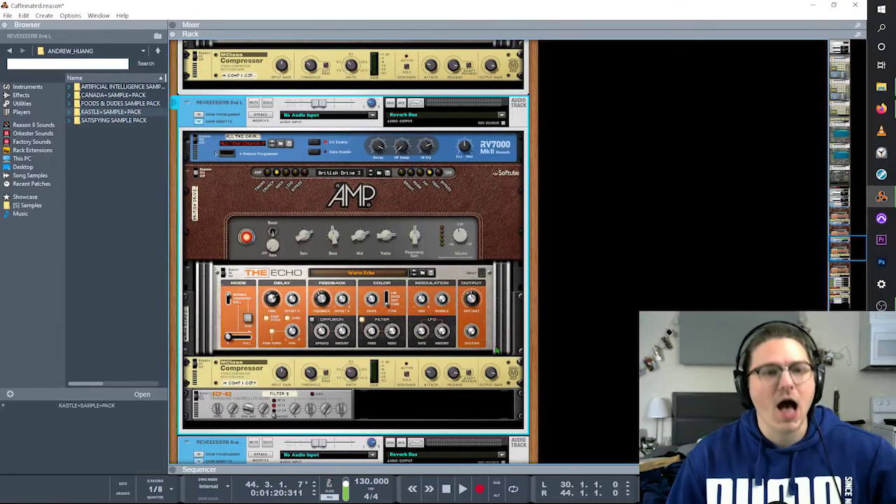
{"action": "scroll", "coordinate": [535, 326], "scroll_direction": "down", "scroll_amount": 5}
{"action": "left_click", "coordinate": [237, 196]}
{"action": "scroll", "coordinate": [239, 285], "scroll_direction": "up", "scroll_amount": 4}
{"action": "left_click", "coordinate": [263, 340]}
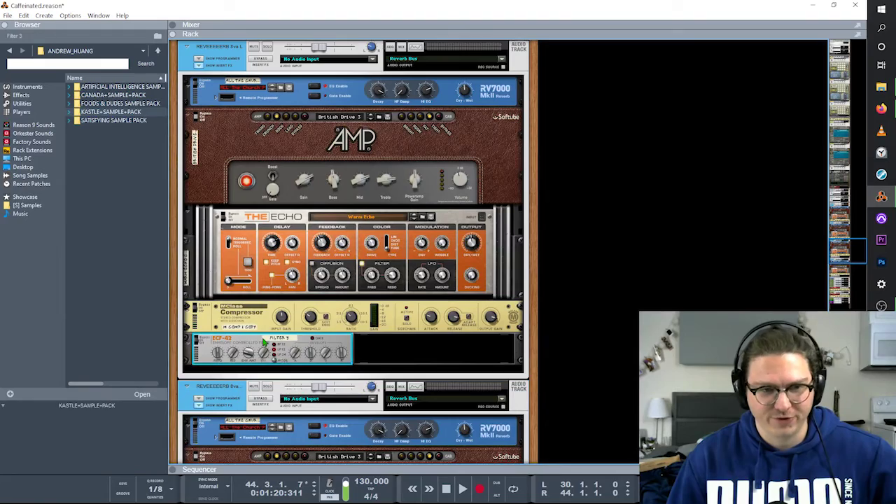
Look over the REVEEEEERB 8va R track and compare its effect chain with the 8va L track above
{"action": "scroll", "coordinate": [263, 340], "scroll_direction": "down", "scroll_amount": 1}
{"action": "left_click", "coordinate": [242, 364]}
{"action": "scroll", "coordinate": [242, 364], "scroll_direction": "down", "scroll_amount": 9}
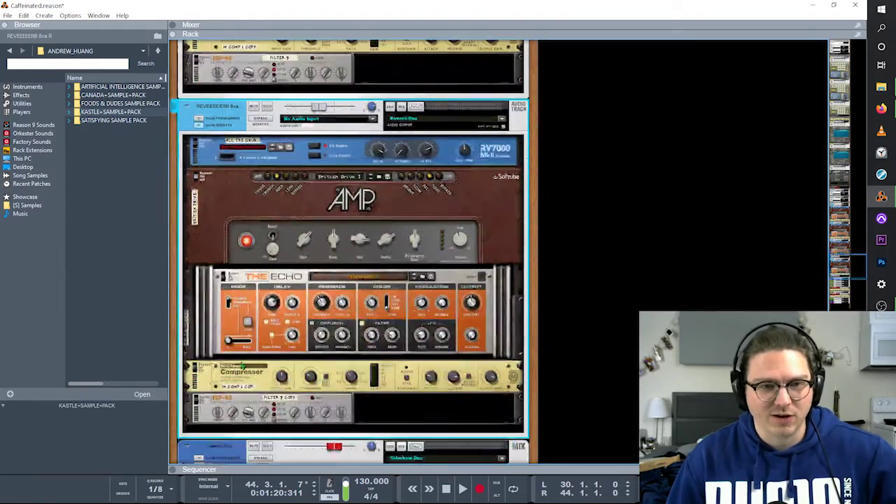
{"action": "scroll", "coordinate": [625, 332], "scroll_direction": "up", "scroll_amount": 7}
{"action": "scroll", "coordinate": [624, 331], "scroll_direction": "down", "scroll_amount": 9}
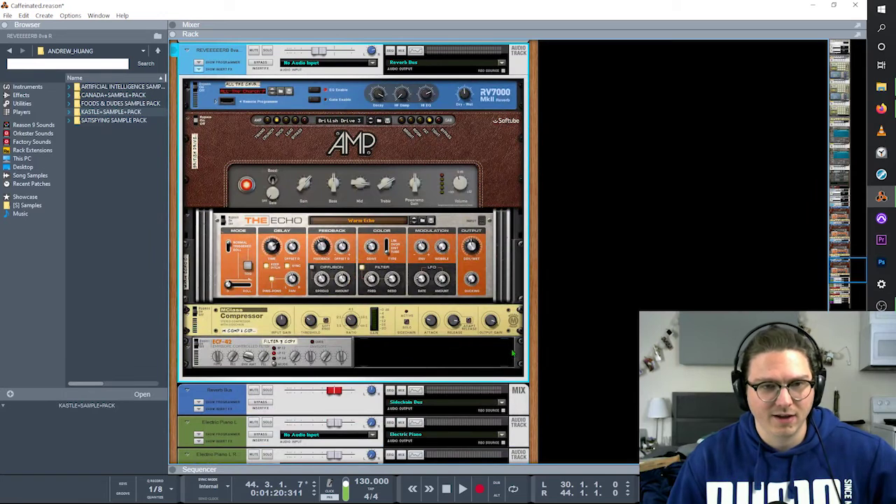
{"action": "key", "text": "ctrl+d"}
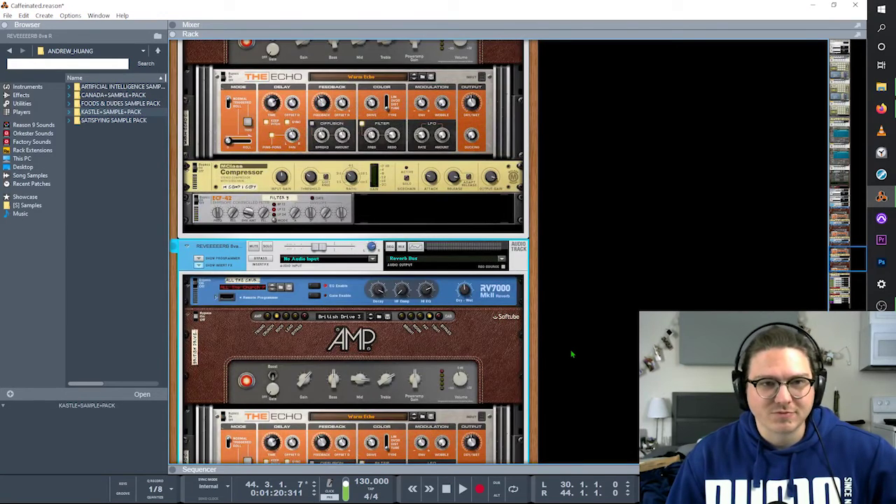
{"action": "key", "text": "ctrl+z"}
Review the Reverb Bus and the first Electric Piano tracks, checking the insert section of Electric Piano L
{"action": "left_click", "coordinate": [221, 265]}
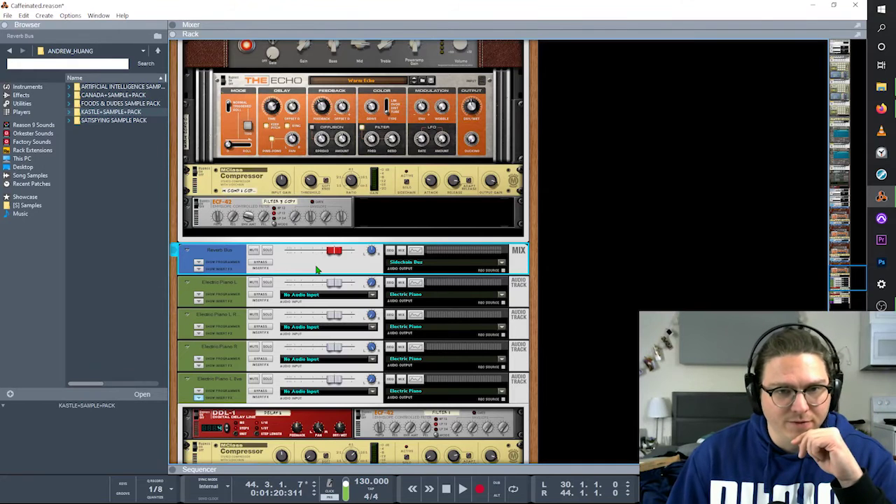
{"action": "left_click", "coordinate": [216, 301]}
{"action": "left_click", "coordinate": [222, 319]}
{"action": "left_click", "coordinate": [219, 349]}
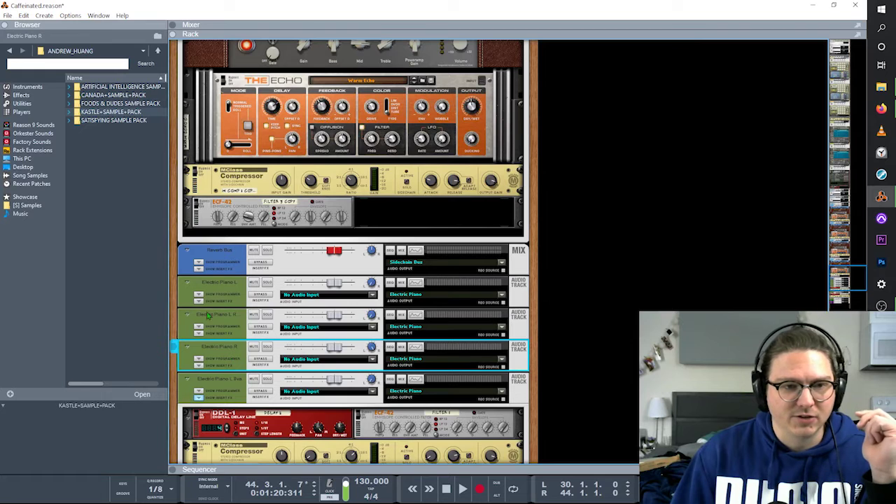
{"action": "left_click", "coordinate": [199, 302]}
{"action": "left_click", "coordinate": [199, 301]}
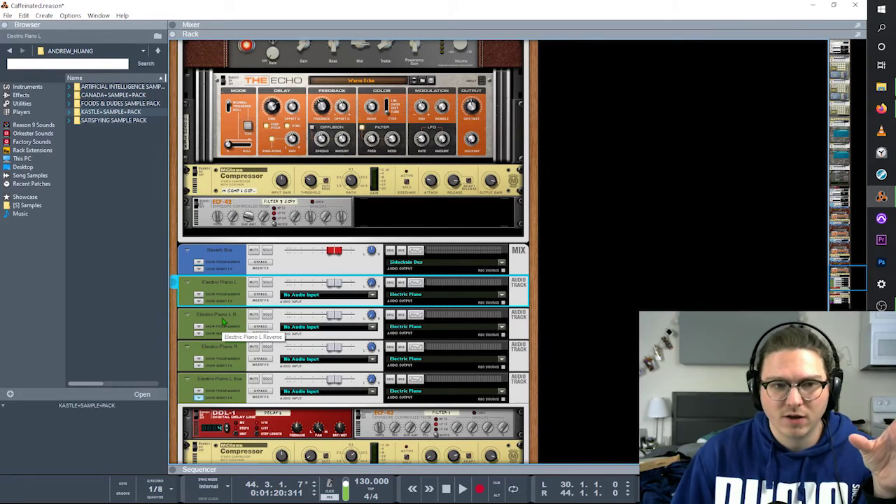
Compare the Electric Piano L, Electric Piano L Reverse and Electric Piano R audio tracks
{"action": "left_click", "coordinate": [222, 321]}
{"action": "left_click", "coordinate": [234, 358]}
{"action": "scroll", "coordinate": [231, 381], "scroll_direction": "down", "scroll_amount": 2}
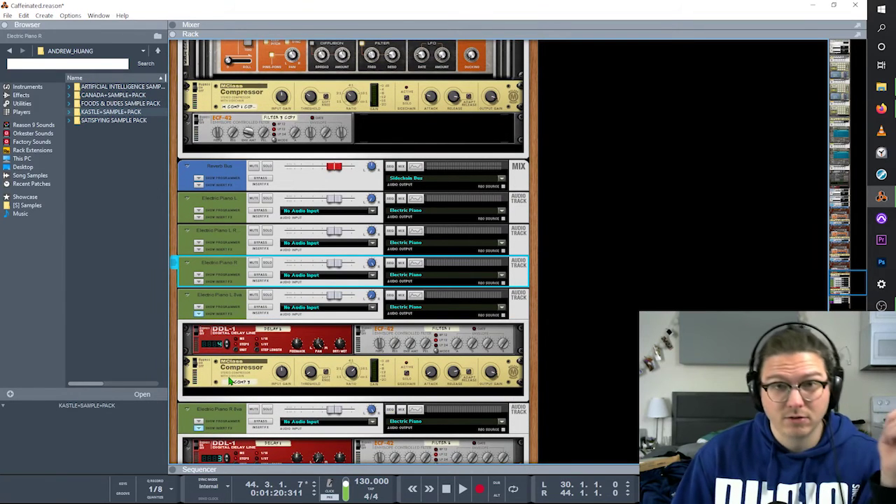
{"action": "left_click", "coordinate": [232, 214]}
{"action": "left_click", "coordinate": [238, 241]}
{"action": "left_click", "coordinate": [236, 269]}
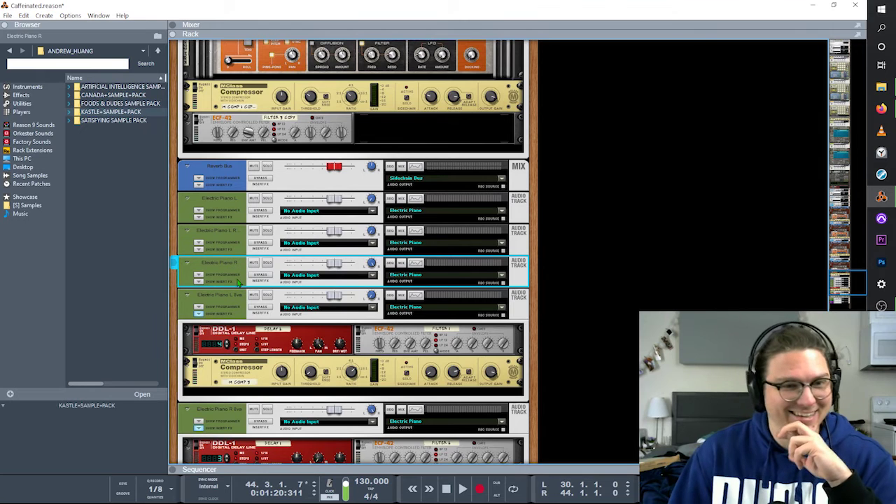
Examine the Electric Piano L 8va and R 8va tracks with their DDL-1 delays and MClass Compressor inserts
{"action": "scroll", "coordinate": [238, 281], "scroll_direction": "down", "scroll_amount": 5}
{"action": "left_click", "coordinate": [233, 171]}
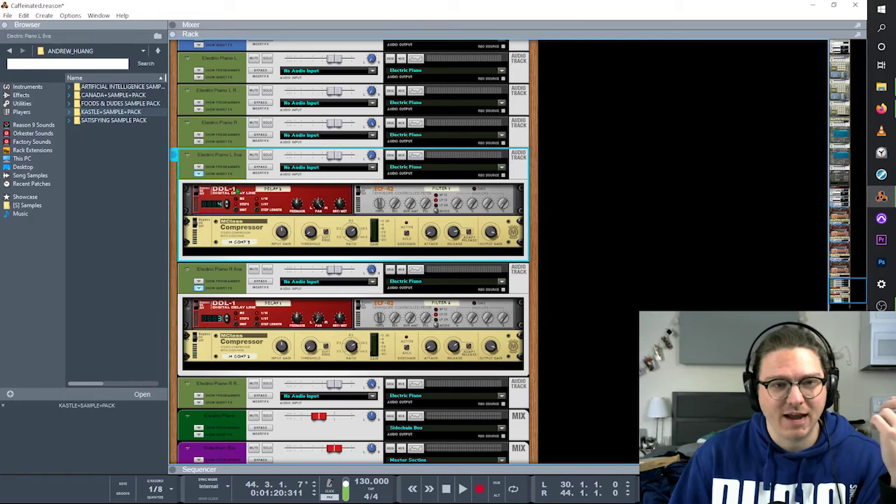
{"action": "left_click", "coordinate": [240, 270]}
{"action": "left_click", "coordinate": [256, 198]}
{"action": "left_click", "coordinate": [258, 229]}
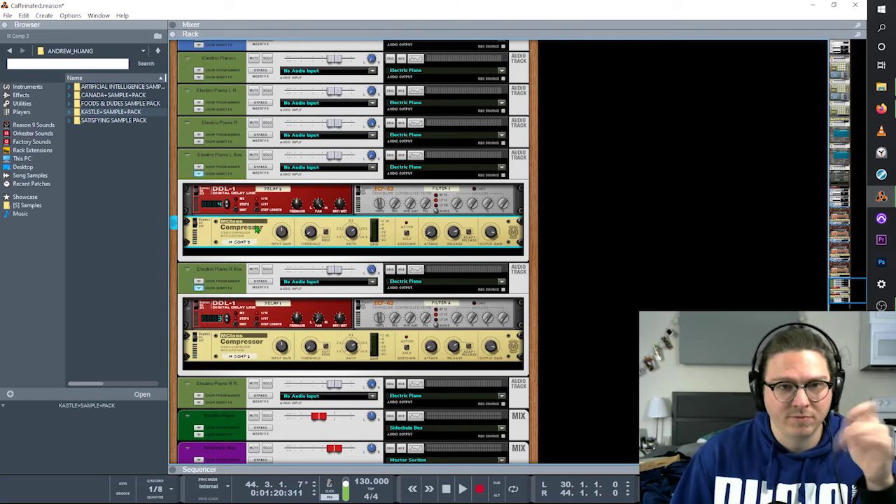
{"action": "left_click", "coordinate": [221, 306]}
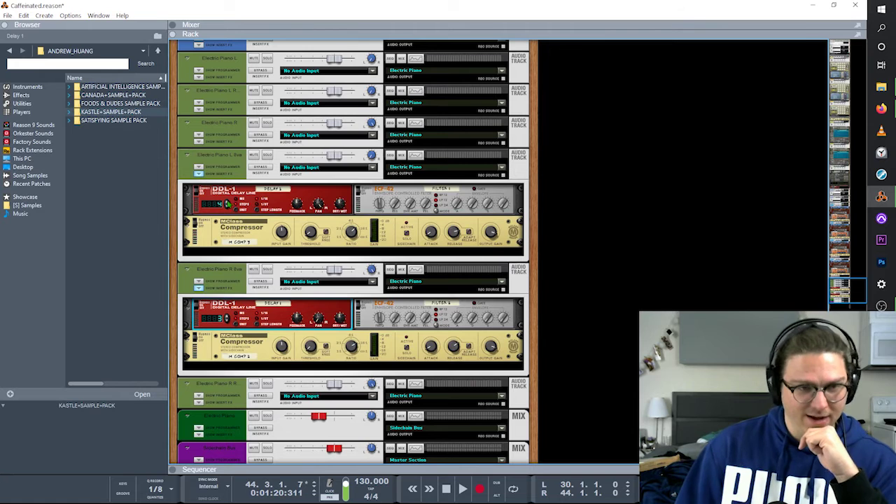
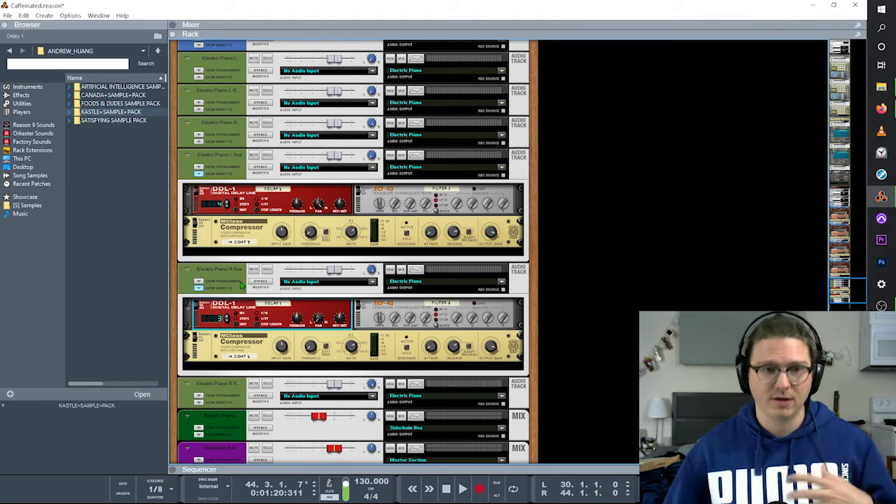
Review the Electric Piano R Reverse track and the Electric Piano and Sidechain Bus mix channels at the rack's end
{"action": "scroll", "coordinate": [316, 341], "scroll_direction": "down", "scroll_amount": 3}
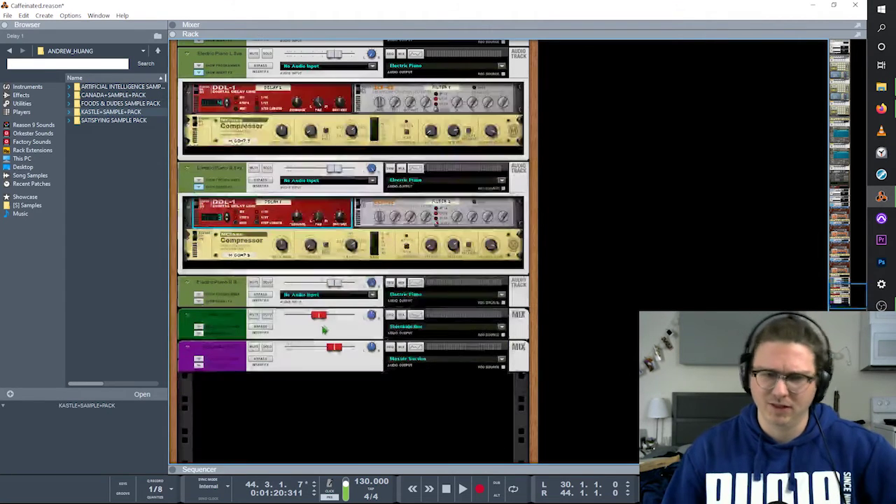
{"action": "left_click", "coordinate": [236, 298]}
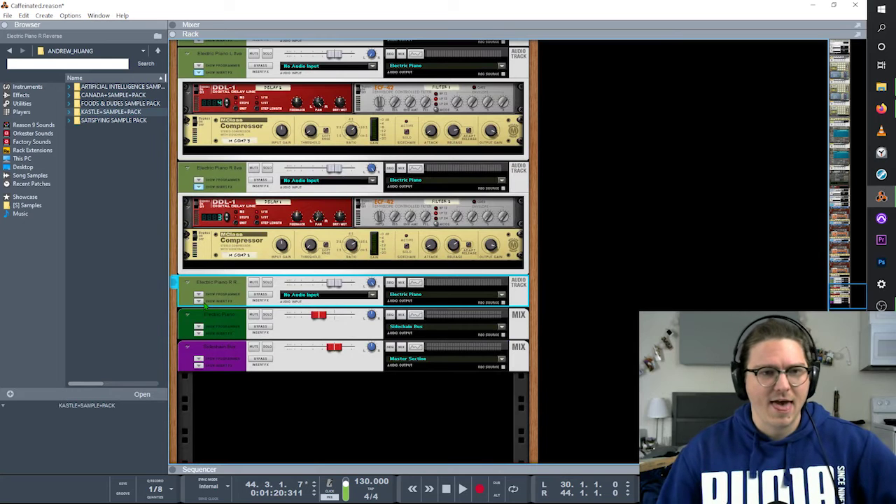
{"action": "left_click", "coordinate": [217, 325]}
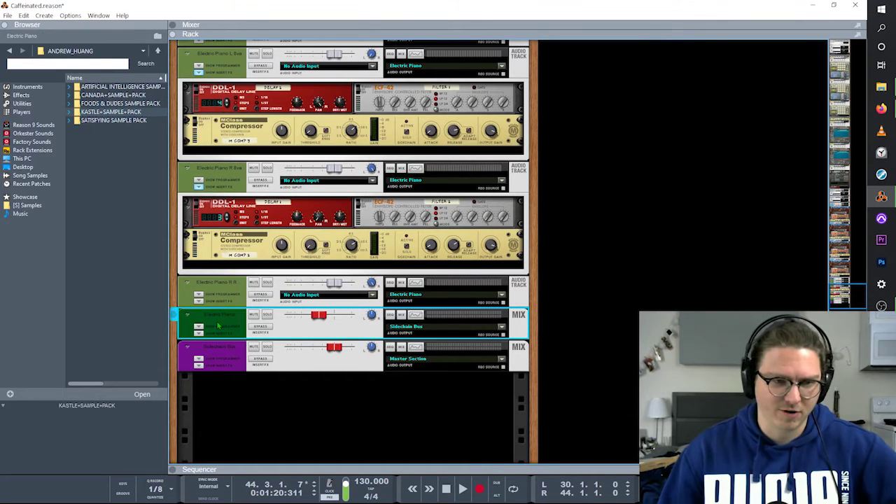
{"action": "left_click", "coordinate": [238, 357]}
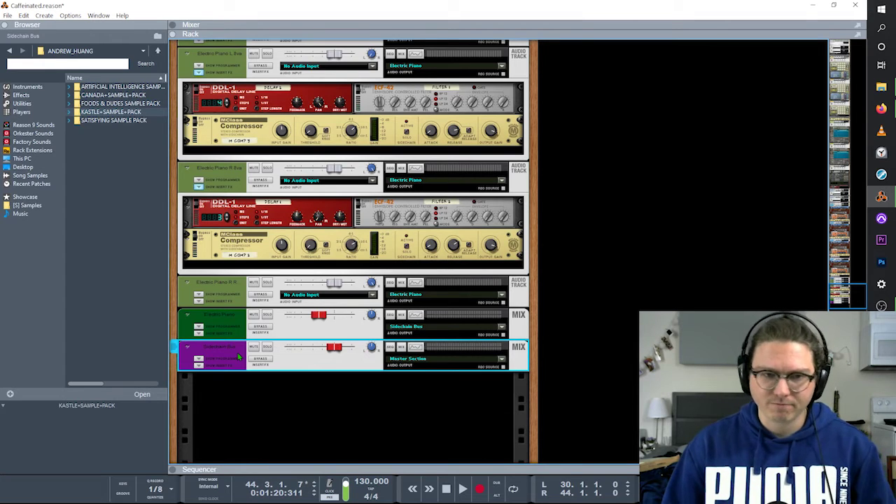
{"action": "scroll", "coordinate": [624, 398], "scroll_direction": "up", "scroll_amount": 15}
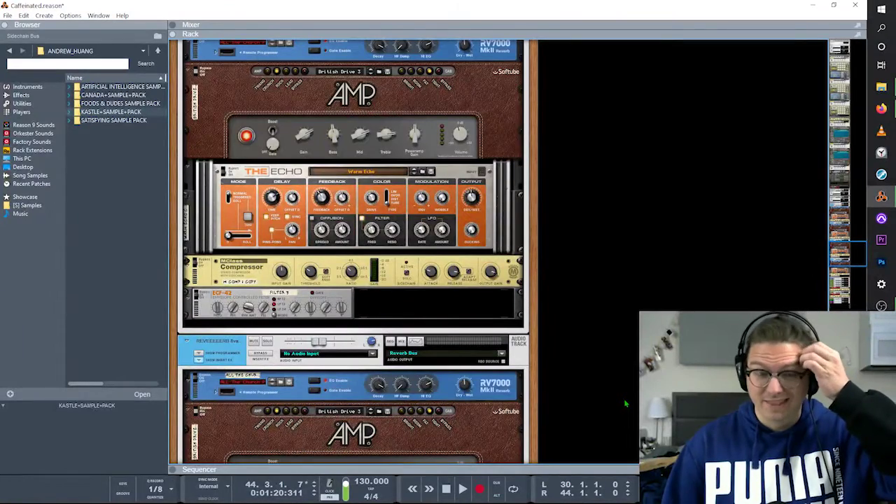
{"action": "scroll", "coordinate": [625, 403], "scroll_direction": "up", "scroll_amount": 8}
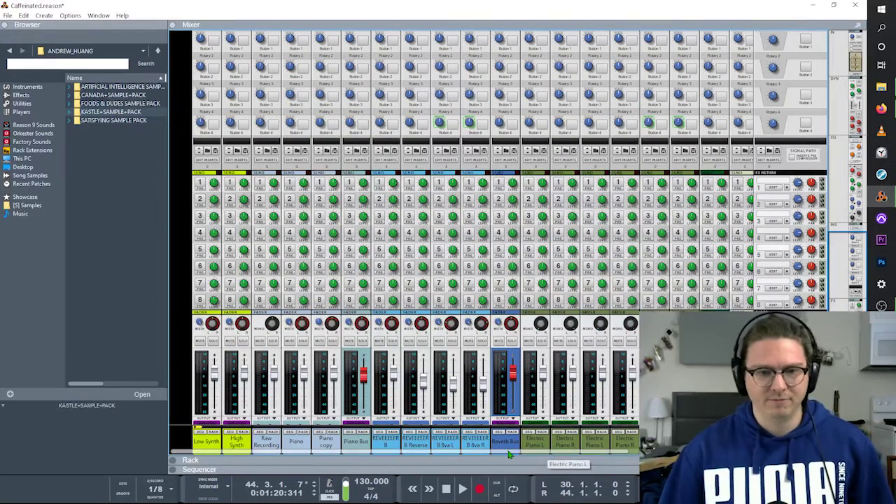
Compare the REVEEEEERB, Reverse, 8va L and 8va R mixer channels with the Piano copy channel
{"action": "left_click", "coordinate": [475, 441]}
{"action": "left_click", "coordinate": [392, 442], "text": "shift"}
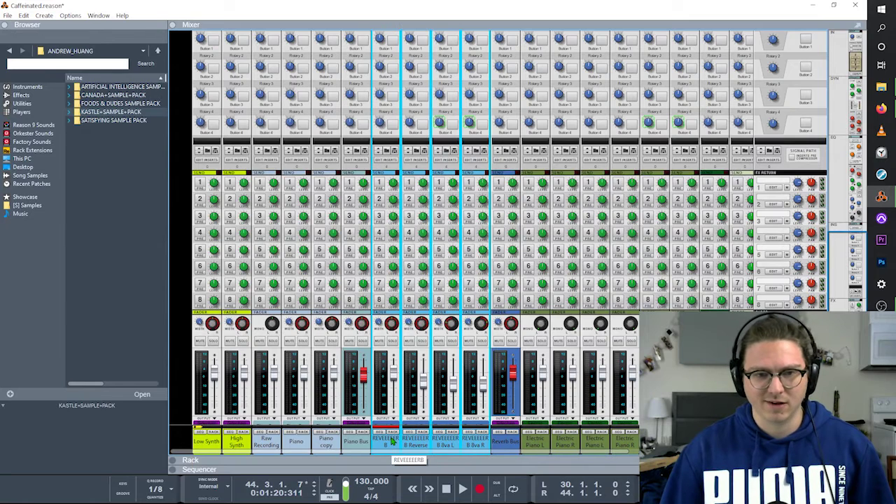
{"action": "left_click", "coordinate": [447, 442]}
{"action": "left_click", "coordinate": [474, 442], "text": "shift"}
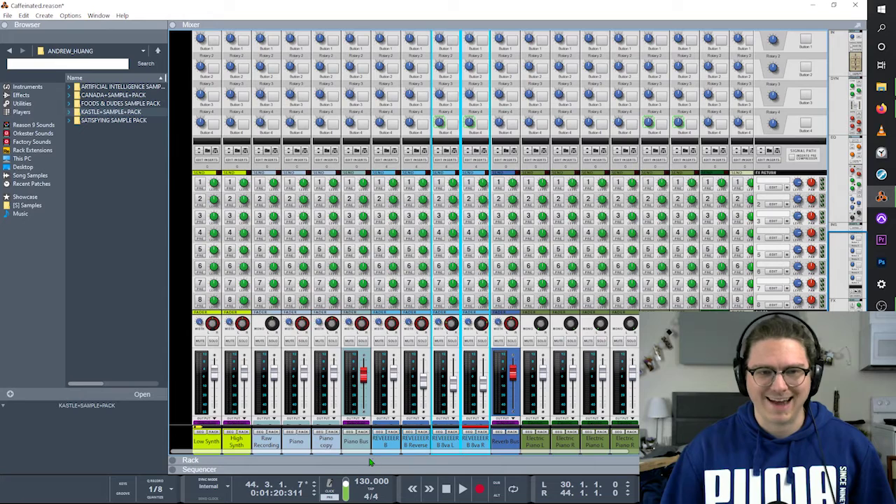
{"action": "left_click", "coordinate": [327, 442]}
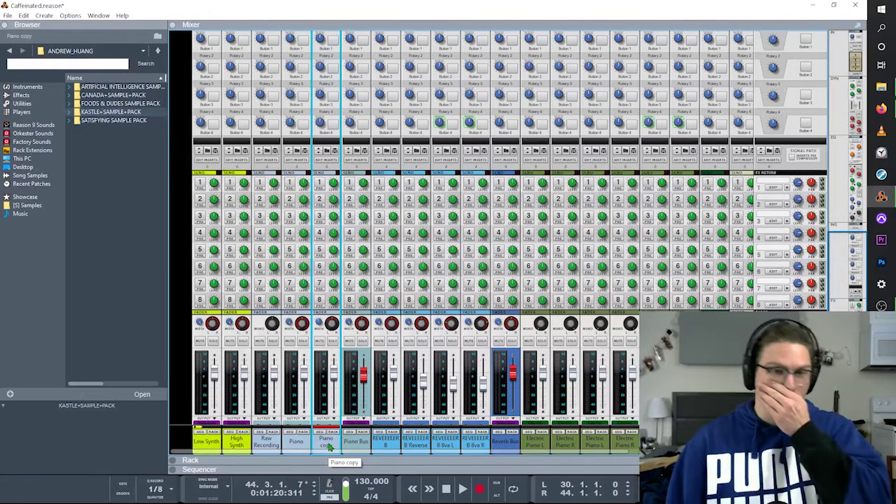
{"action": "left_click", "coordinate": [400, 447]}
{"action": "left_click", "coordinate": [449, 448]}
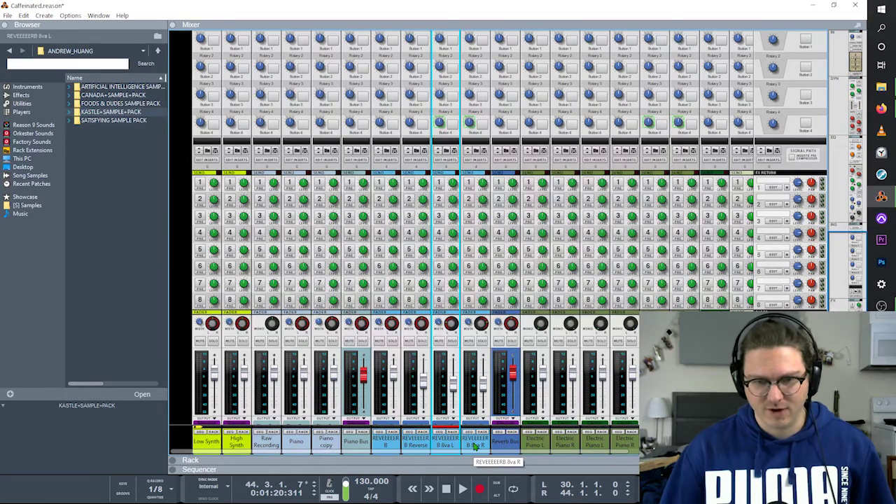
Review the Electric Piano L and R channels in the mixer, including their 8va and Reverse pairs
{"action": "scroll", "coordinate": [475, 446], "scroll_direction": "right", "scroll_amount": 3}
{"action": "left_click", "coordinate": [390, 447]}
{"action": "left_click", "coordinate": [410, 449]}
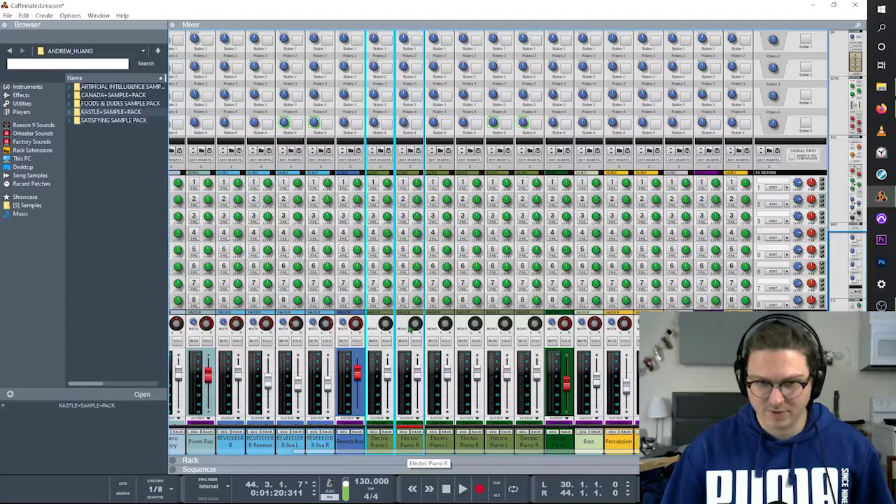
{"action": "left_click", "coordinate": [467, 446]}
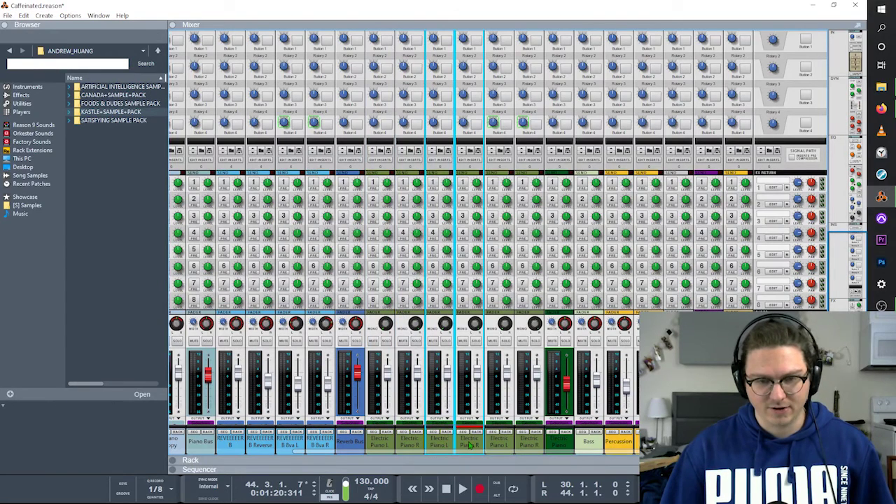
{"action": "left_click", "coordinate": [505, 449], "text": "ctrl"}
{"action": "left_click", "coordinate": [530, 450], "text": "ctrl"}
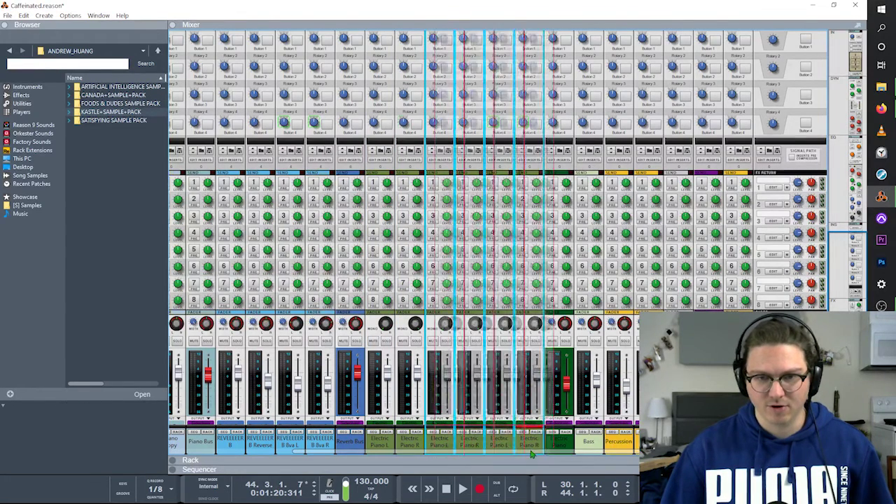
{"action": "key", "text": "ctrl+Delete"}
{"action": "key", "text": "ctrl+z"}
Go through the remaining mixer channels from the electric piano bus, Bass and Percussion to Bass drum + snare
{"action": "left_click", "coordinate": [550, 453]}
{"action": "left_click", "coordinate": [588, 446]}
{"action": "left_click", "coordinate": [618, 446]}
{"action": "left_click", "coordinate": [648, 447]}
{"action": "left_click", "coordinate": [678, 446]}
{"action": "left_click", "coordinate": [738, 446]}
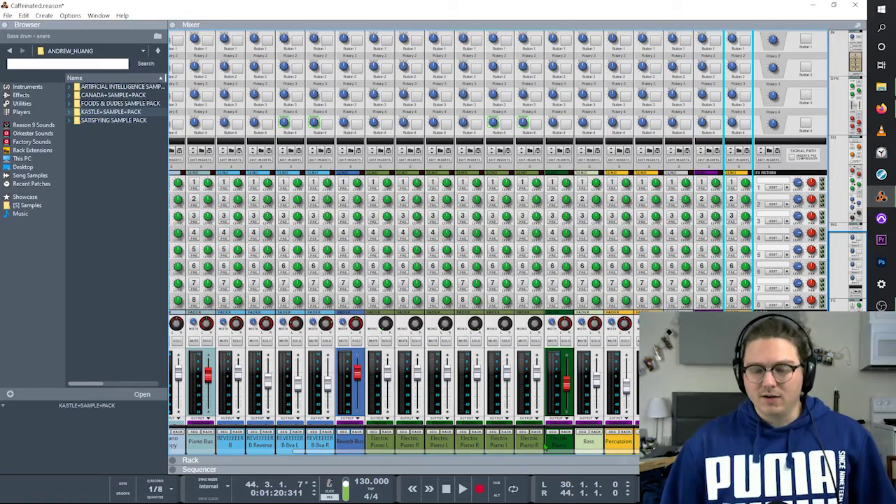
Set the song position to bar 25 in the sequencer and examine the Bass notes there through the section's end
{"action": "scroll", "coordinate": [545, 448], "scroll_direction": "up", "scroll_amount": 5}
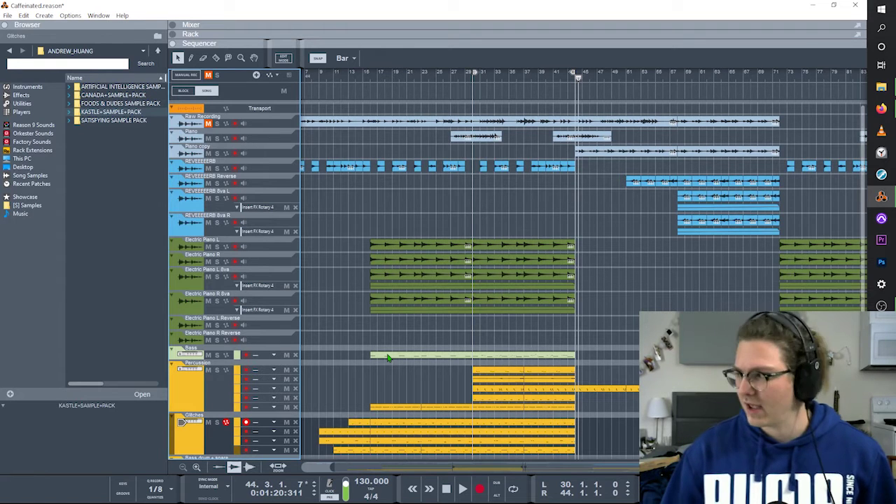
{"action": "left_click", "coordinate": [435, 74]}
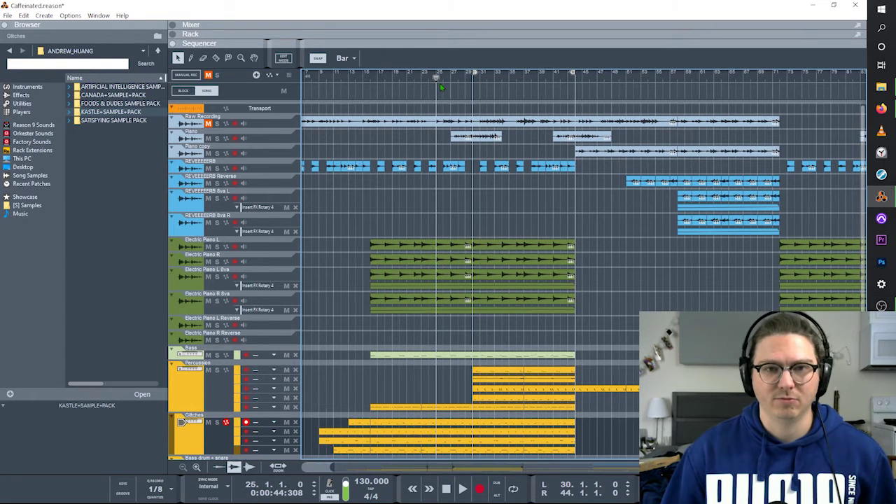
{"action": "double_click", "coordinate": [440, 359]}
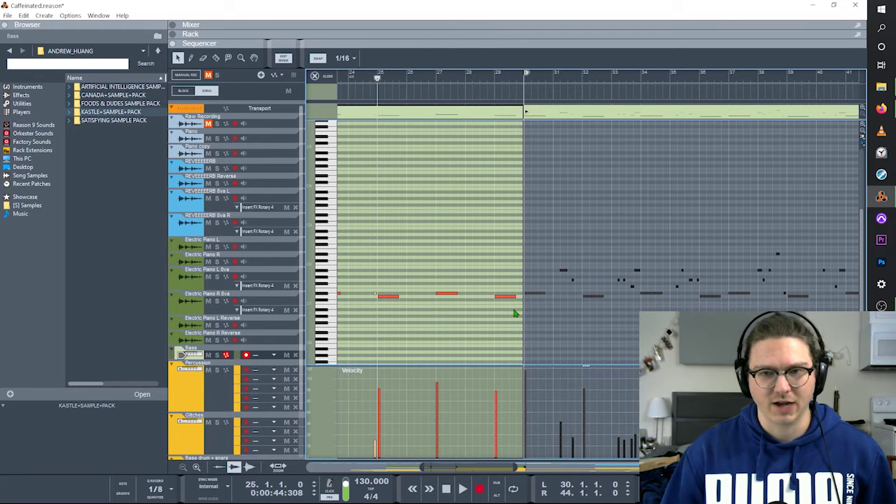
{"action": "scroll", "coordinate": [515, 313], "scroll_direction": "right", "scroll_amount": 6}
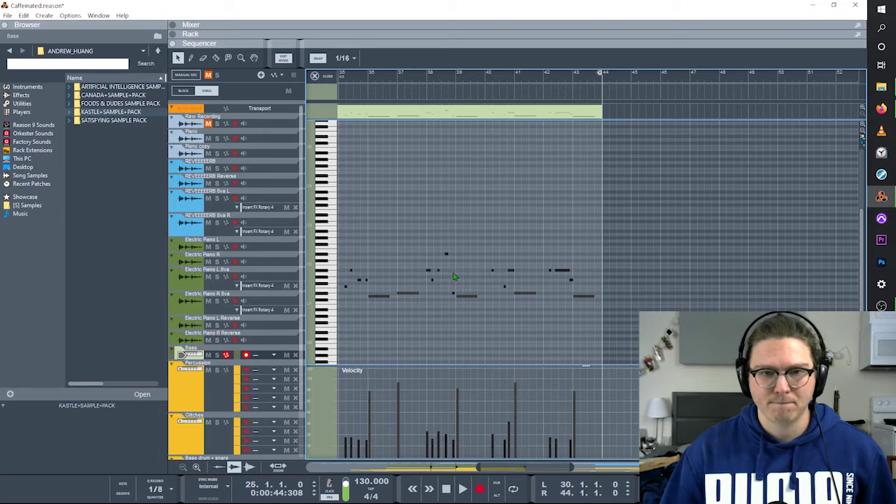
{"action": "key", "text": "ctrl+e"}
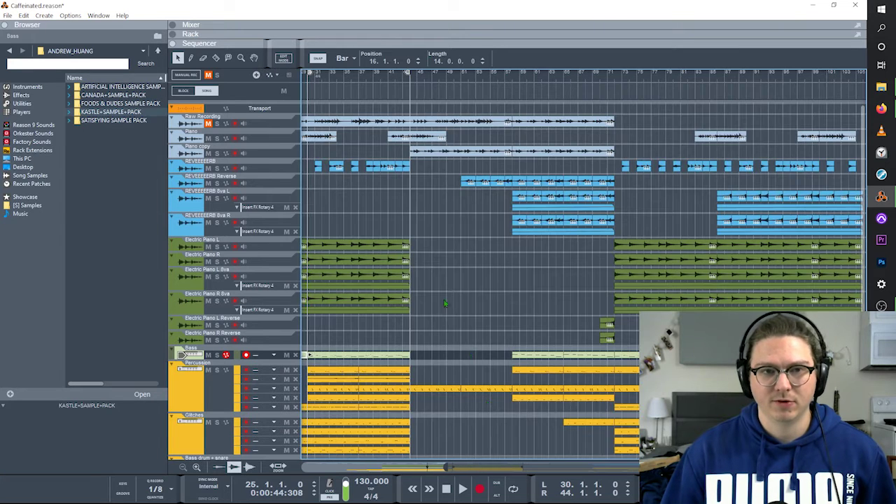
Open the Bass clip starting at bar 58, place the song position just before it and examine its notes
{"action": "scroll", "coordinate": [476, 401], "scroll_direction": "right", "scroll_amount": 2}
{"action": "left_click", "coordinate": [503, 355]}
{"action": "double_click", "coordinate": [503, 355]}
{"action": "scroll", "coordinate": [516, 315], "scroll_direction": "right", "scroll_amount": 5}
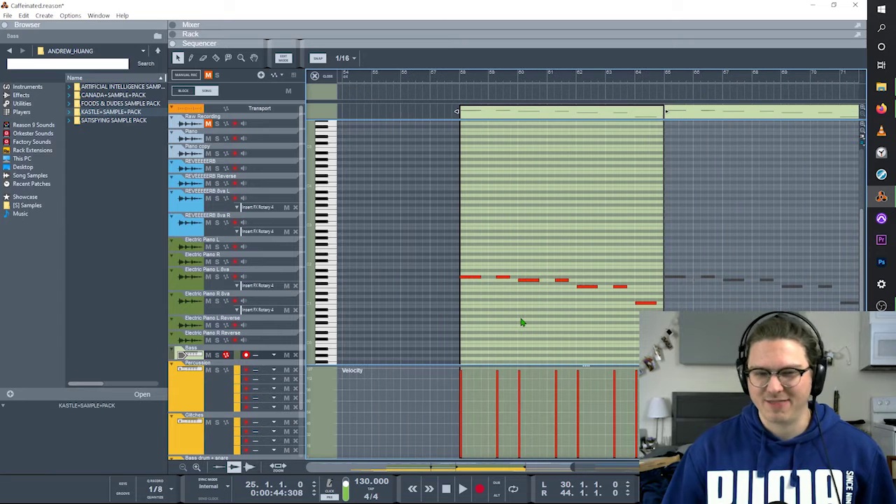
{"action": "left_click", "coordinate": [459, 78]}
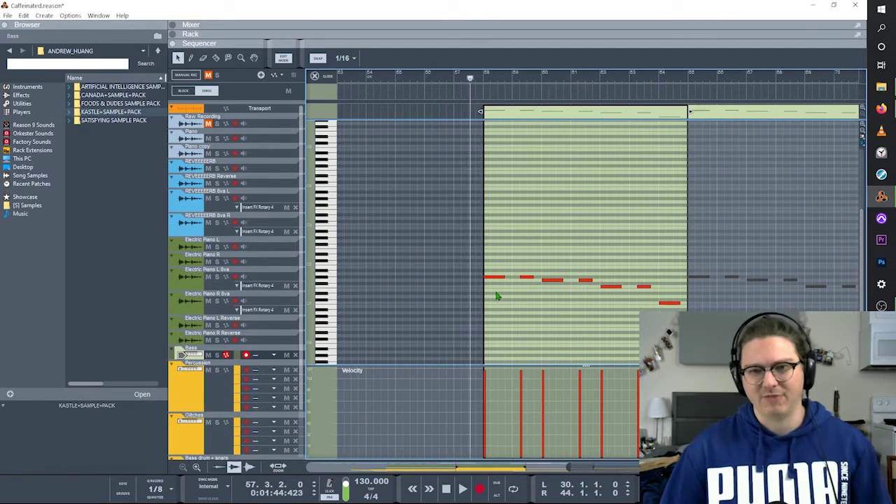
{"action": "scroll", "coordinate": [496, 296], "scroll_direction": "right", "scroll_amount": 4}
{"action": "scroll", "coordinate": [496, 296], "scroll_direction": "left", "scroll_amount": 1}
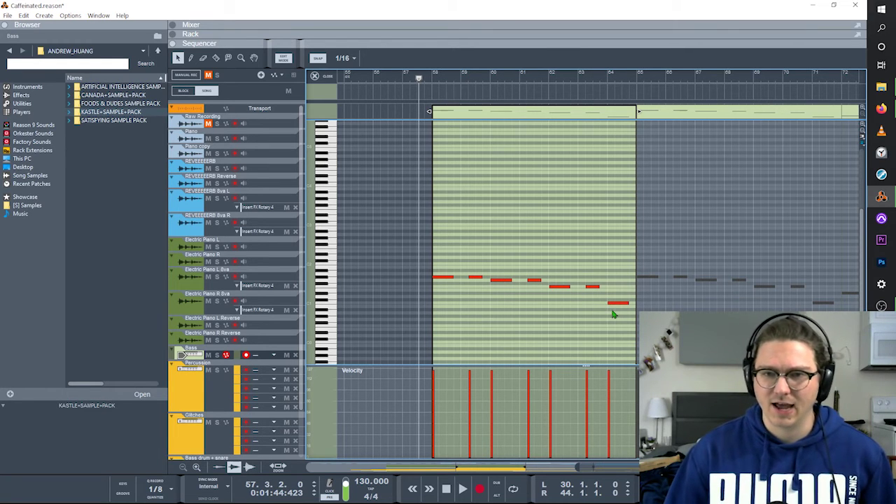
Listen to the Bass line from just before bar 58 to bar 65, pausing between passages
{"action": "key", "text": "space"}
{"action": "key", "text": "space"}
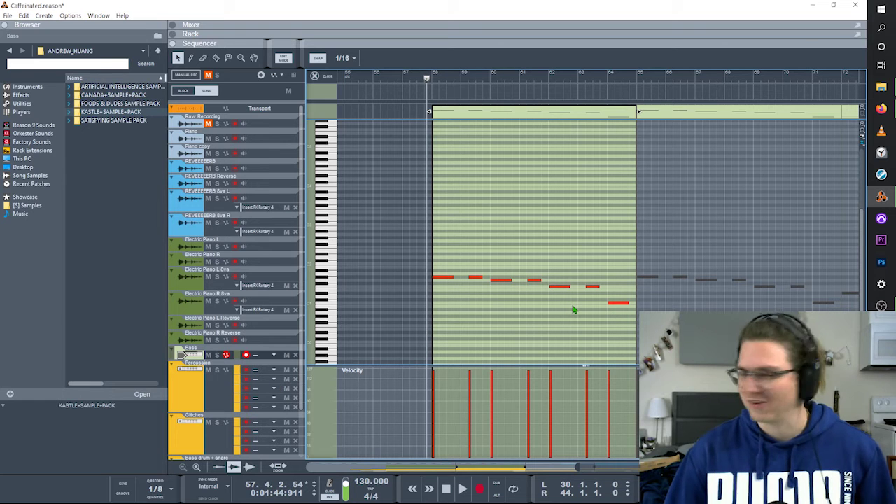
{"action": "key", "text": "space"}
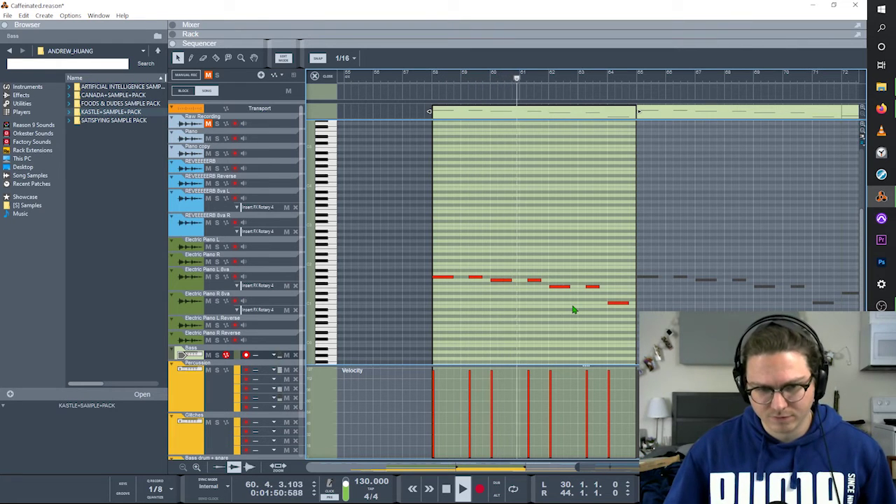
{"action": "key", "text": "space"}
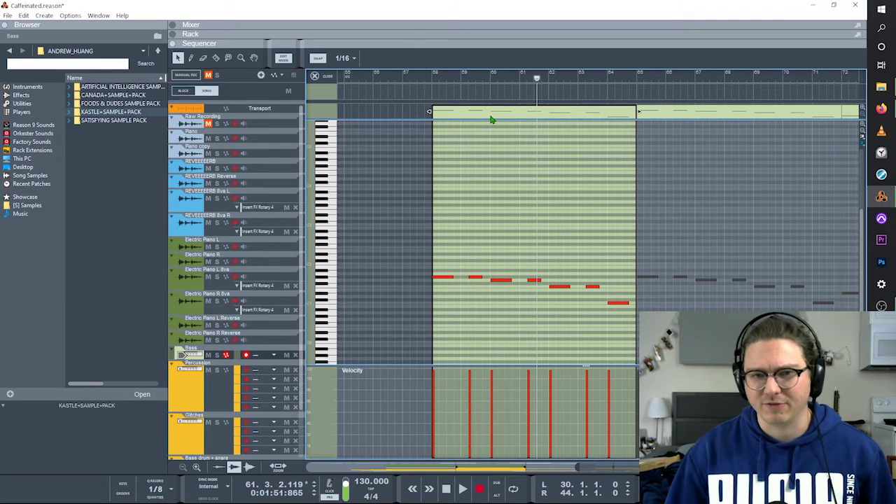
{"action": "key", "text": "space"}
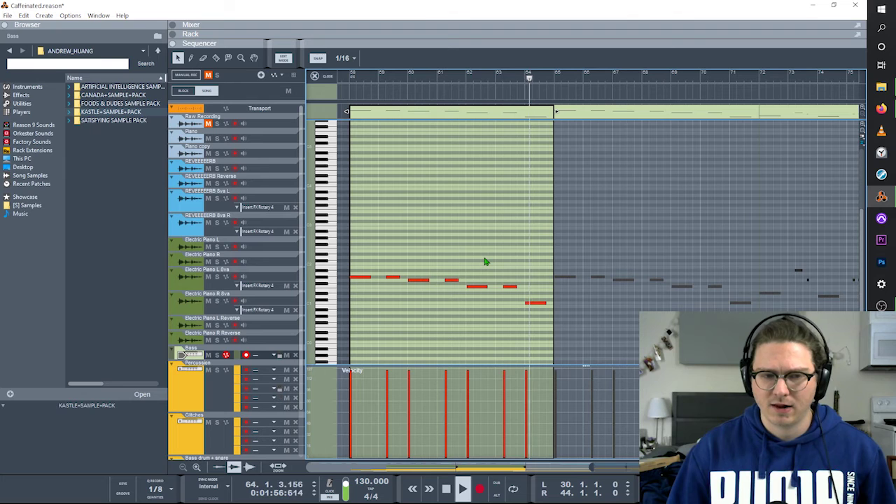
{"action": "key", "text": "space"}
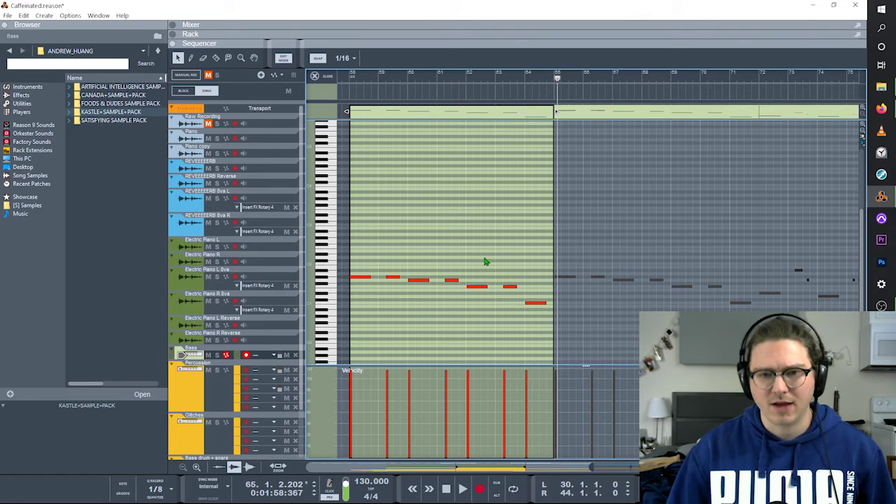
Replay the end of the Bass clip from bar 63 up to bar 65 and close the note editor
{"action": "scroll", "coordinate": [515, 276], "scroll_direction": "right", "scroll_amount": 2}
{"action": "left_click", "coordinate": [453, 76]}
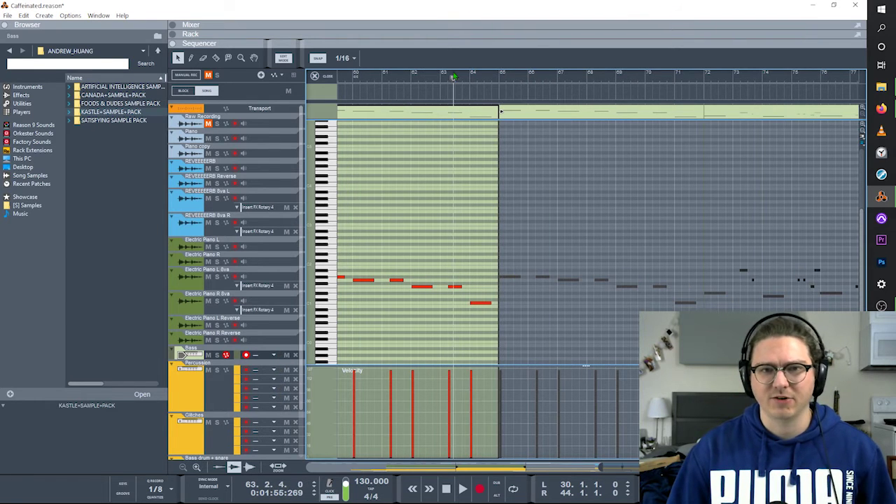
{"action": "key", "text": "space"}
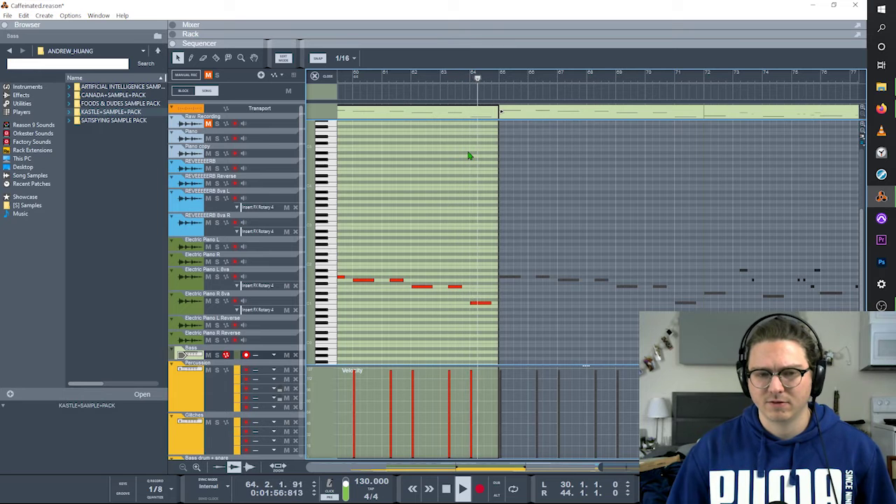
{"action": "key", "text": "space"}
{"action": "left_click", "coordinate": [314, 76]}
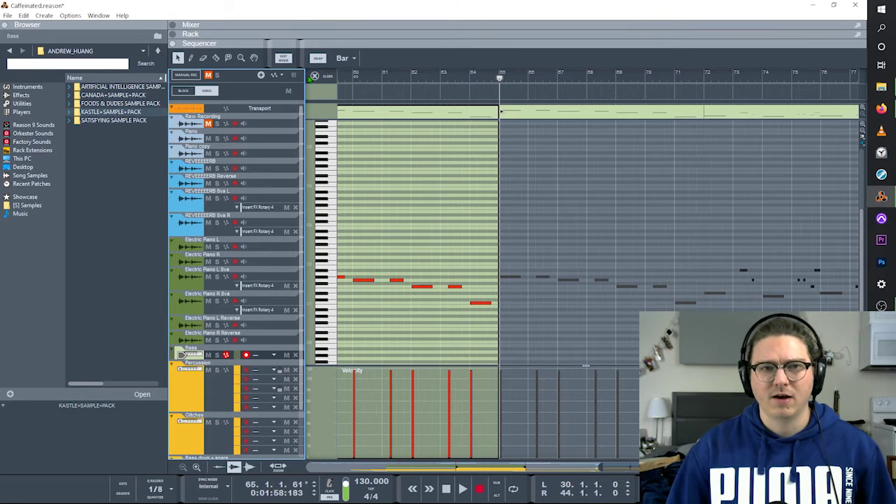
{"action": "left_click", "coordinate": [314, 75]}
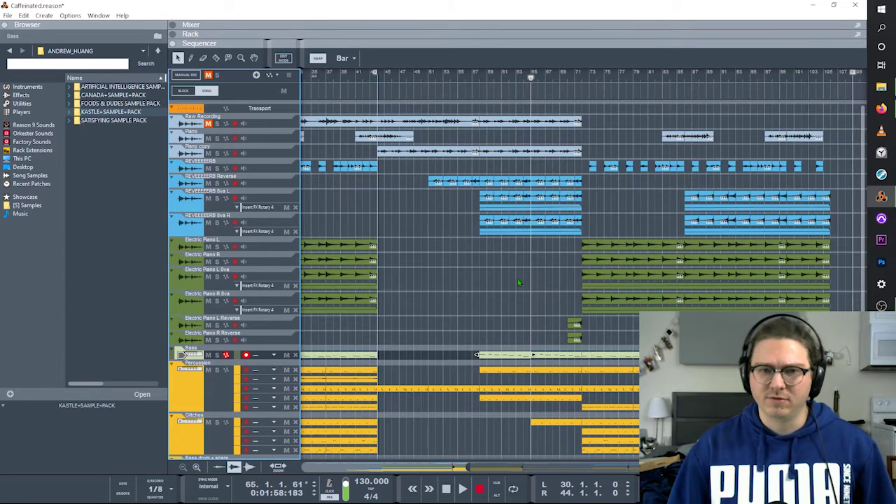
Open the Bass clip at bar 65, examine its notes and return to the arrangement
{"action": "left_click", "coordinate": [559, 359]}
{"action": "double_click", "coordinate": [559, 359]}
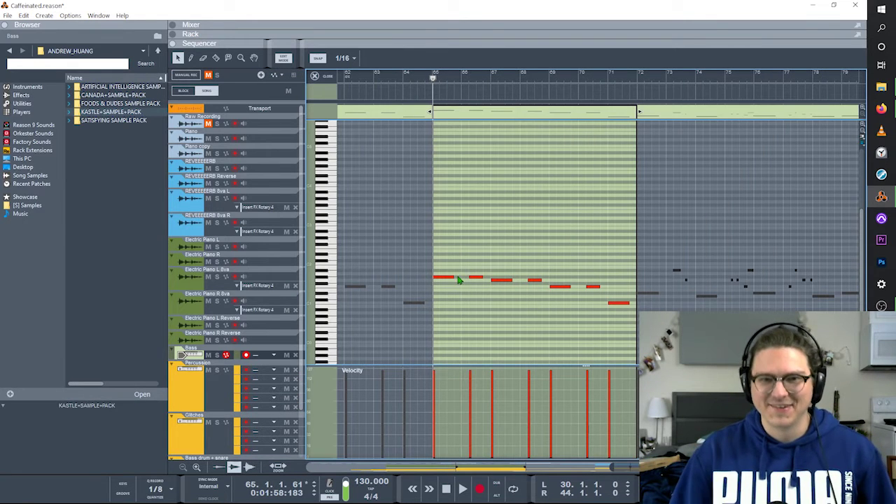
{"action": "left_click", "coordinate": [314, 75]}
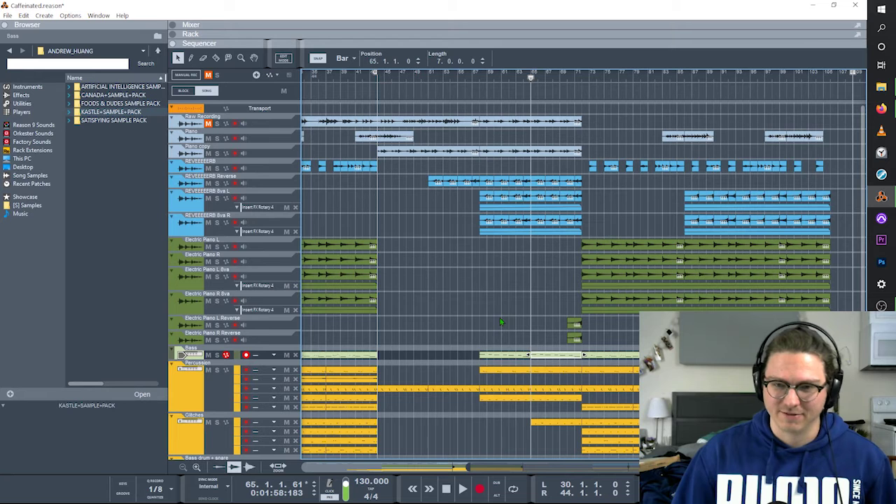
Open the Bass clip at bar 72, listen to its opening from just before it and return to the arrangement
{"action": "left_click", "coordinate": [617, 355]}
{"action": "double_click", "coordinate": [617, 355]}
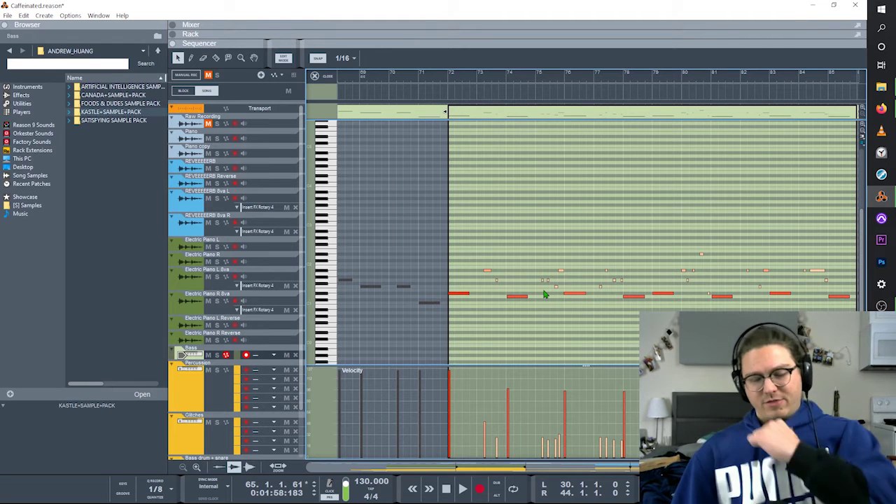
{"action": "left_click", "coordinate": [444, 82]}
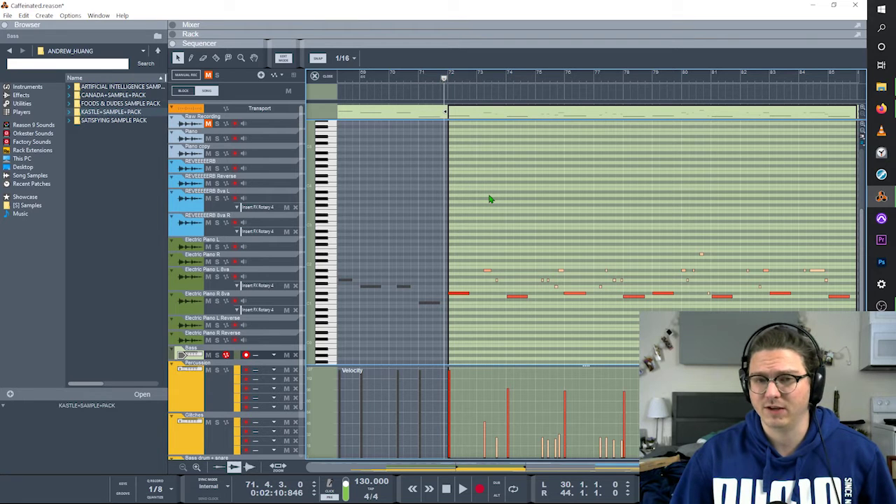
{"action": "key", "text": "space"}
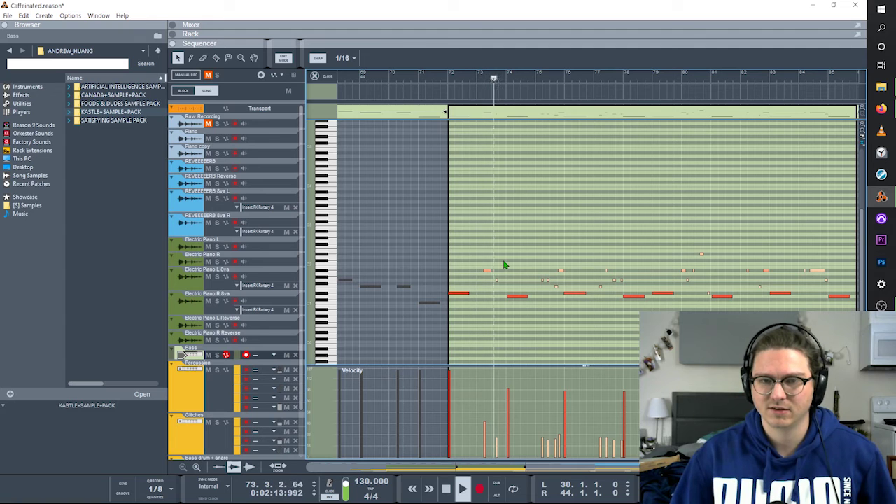
{"action": "key", "text": "space"}
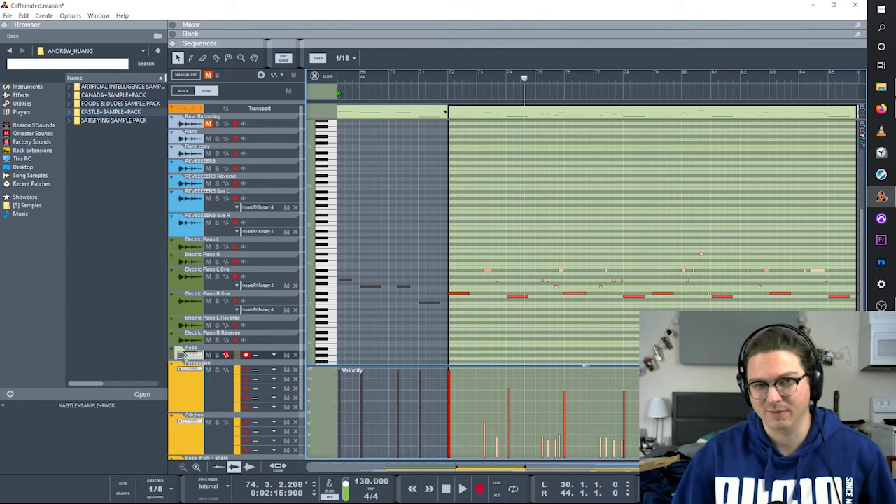
{"action": "key", "text": "ctrl+e"}
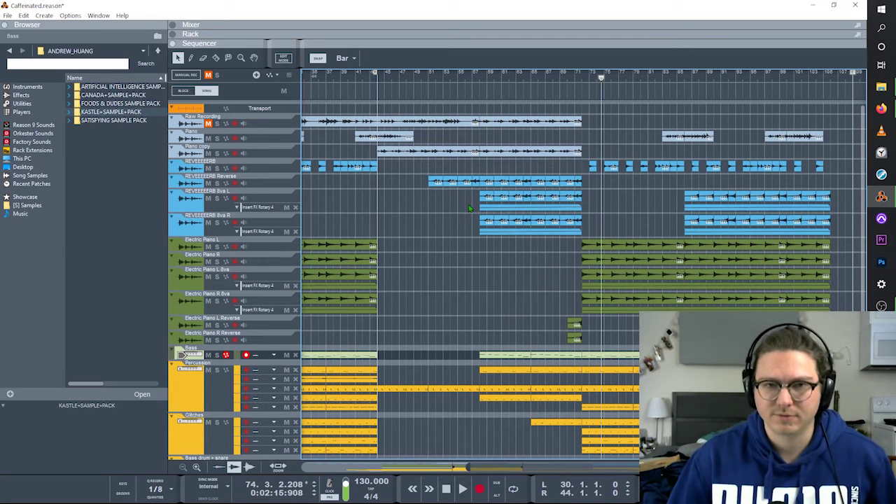
Examine the arrangement section by section, comparing where the reverb, Electric Piano, Bass and percussion clips enter and drop out
{"action": "mouse_move", "coordinate": [468, 189]}
{"action": "left_mouse_down"}
{"action": "mouse_move", "coordinate": [589, 227]}
{"action": "mouse_move", "coordinate": [466, 188]}
{"action": "left_mouse_up"}
{"action": "left_click", "coordinate": [615, 219]}
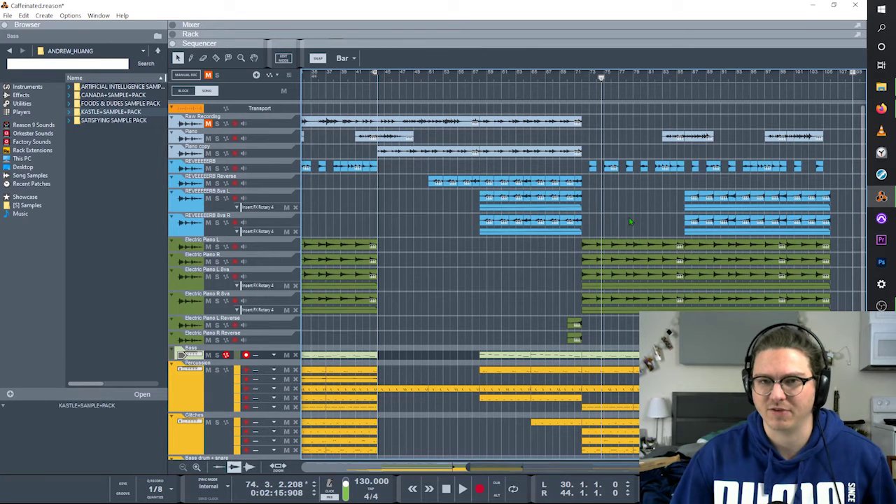
{"action": "scroll", "coordinate": [597, 260], "scroll_direction": "left", "scroll_amount": 5}
{"action": "left_click_drag", "start_coordinate": [380, 202], "coordinate": [620, 431]}
{"action": "scroll", "coordinate": [470, 260], "scroll_direction": "right", "scroll_amount": 4}
{"action": "left_click_drag", "start_coordinate": [442, 189], "coordinate": [618, 424]}
{"action": "scroll", "coordinate": [618, 417], "scroll_direction": "right", "scroll_amount": 1}
{"action": "left_click_drag", "start_coordinate": [844, 196], "coordinate": [603, 449]}
{"action": "left_click", "coordinate": [517, 279]}
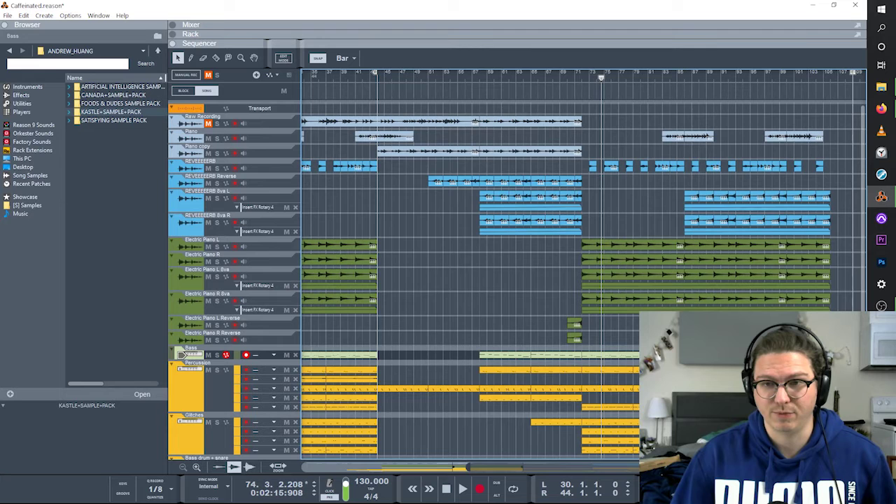
{"action": "scroll", "coordinate": [584, 264], "scroll_direction": "left", "scroll_amount": 5}
{"action": "scroll", "coordinate": [584, 263], "scroll_direction": "right", "scroll_amount": 4}
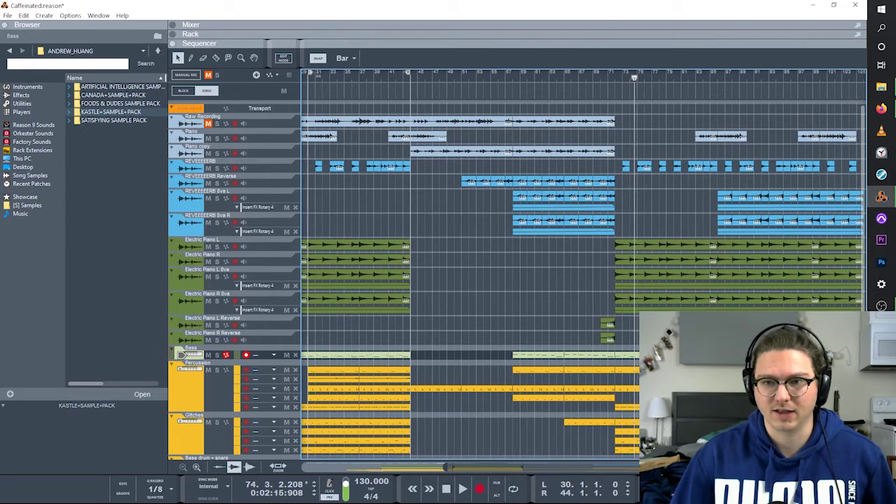
{"action": "scroll", "coordinate": [584, 264], "scroll_direction": "right", "scroll_amount": 1}
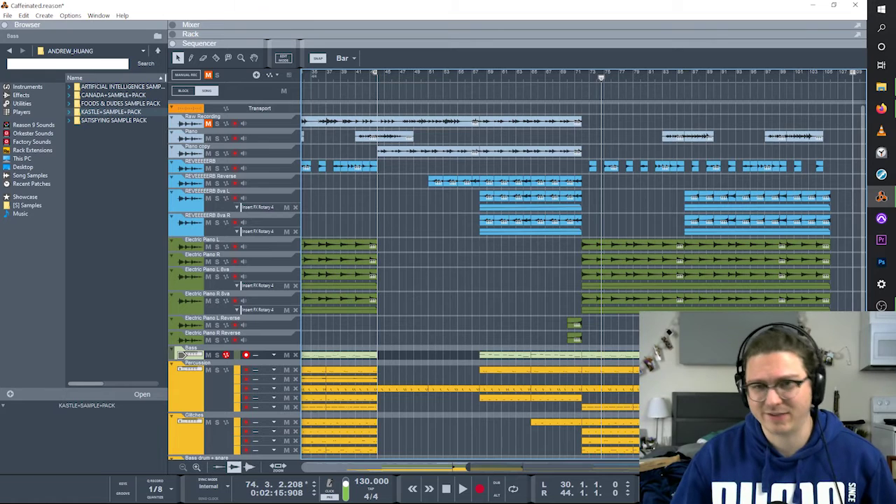
{"action": "scroll", "coordinate": [584, 264], "scroll_direction": "left", "scroll_amount": 6}
{"action": "scroll", "coordinate": [583, 264], "scroll_direction": "right", "scroll_amount": 6}
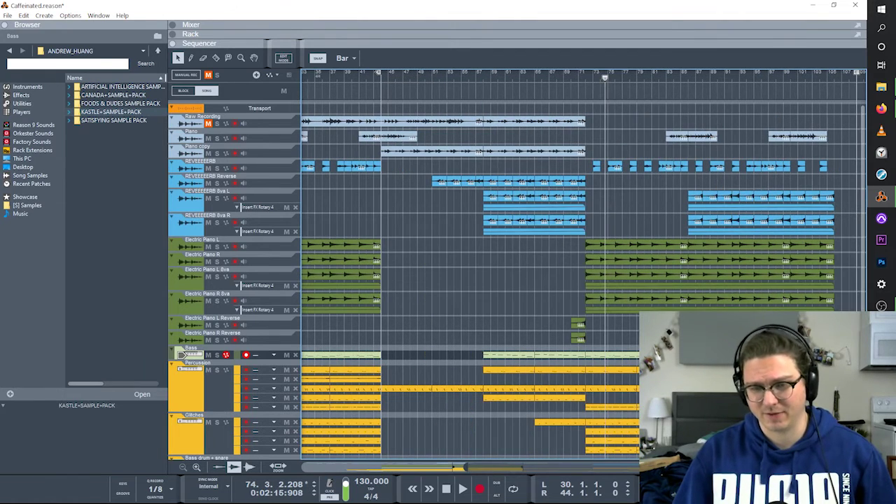
{"action": "scroll", "coordinate": [583, 264], "scroll_direction": "down", "scroll_amount": 2}
{"action": "scroll", "coordinate": [584, 264], "scroll_direction": "up", "scroll_amount": 2}
{"action": "scroll", "coordinate": [584, 264], "scroll_direction": "right", "scroll_amount": 1}
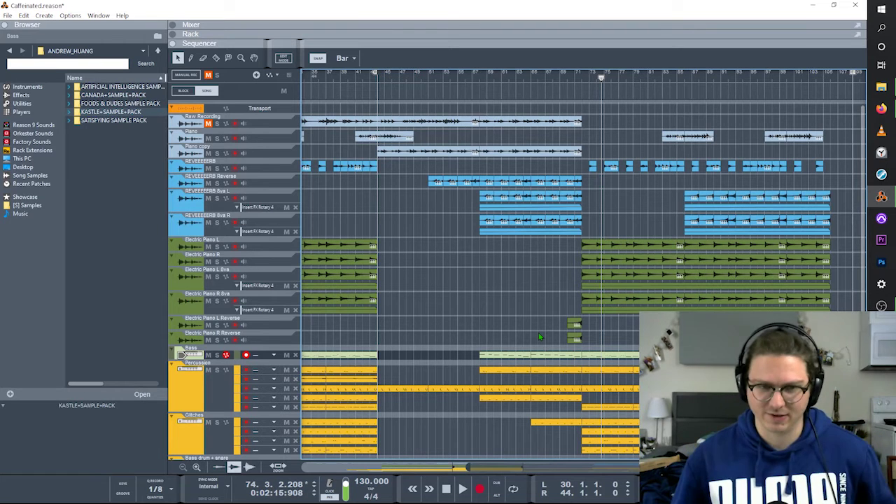
Highlight the Electric Piano, Bass and percussion clips in the sections starting at bars 72 and 16 to compare them
{"action": "scroll", "coordinate": [538, 332], "scroll_direction": "left", "scroll_amount": 5}
{"action": "left_click_drag", "start_coordinate": [397, 189], "coordinate": [577, 391]}
{"action": "left_click", "coordinate": [568, 342]}
{"action": "scroll", "coordinate": [568, 341], "scroll_direction": "right", "scroll_amount": 5}
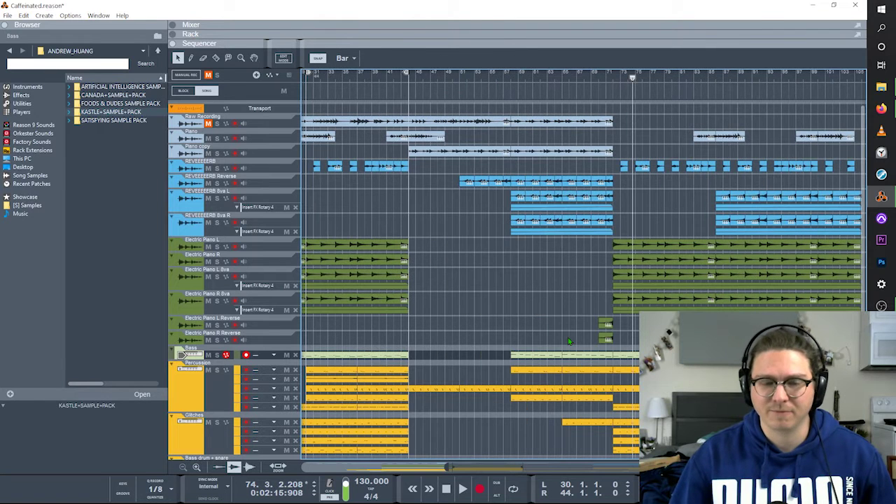
{"action": "scroll", "coordinate": [770, 245], "scroll_direction": "left", "scroll_amount": 5}
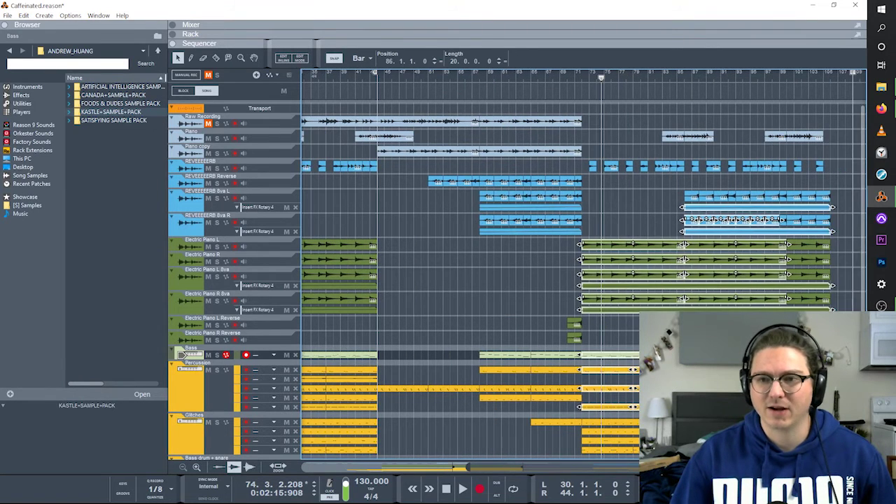
{"action": "left_click_drag", "start_coordinate": [431, 204], "coordinate": [592, 393]}
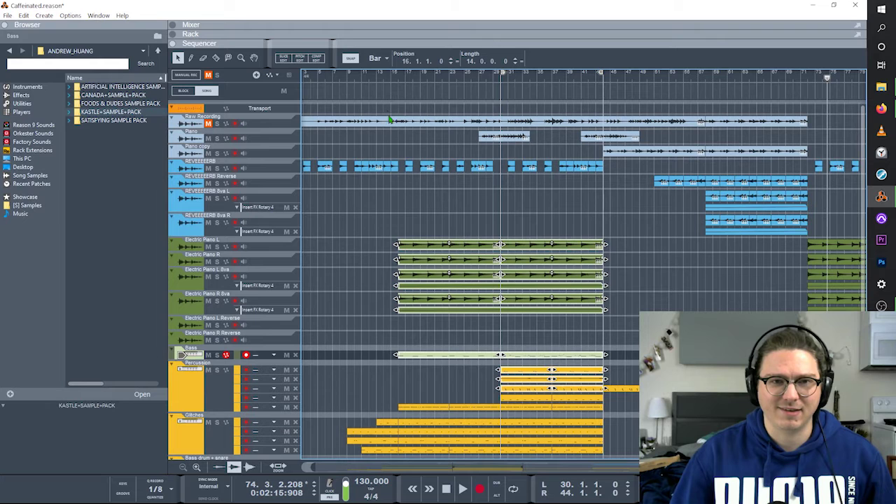
Highlight the opening REVEEEEERB clips, move the playhead to bar 16 and highlight the Electric Piano clips that start there
{"action": "left_click_drag", "start_coordinate": [388, 159], "coordinate": [296, 171]}
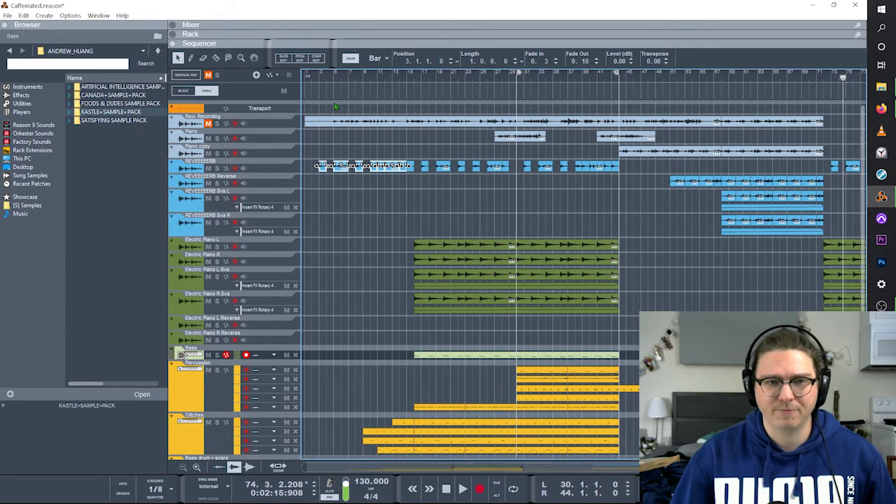
{"action": "left_click_drag", "start_coordinate": [323, 80], "coordinate": [416, 84]}
{"action": "left_click_drag", "start_coordinate": [435, 213], "coordinate": [585, 312]}
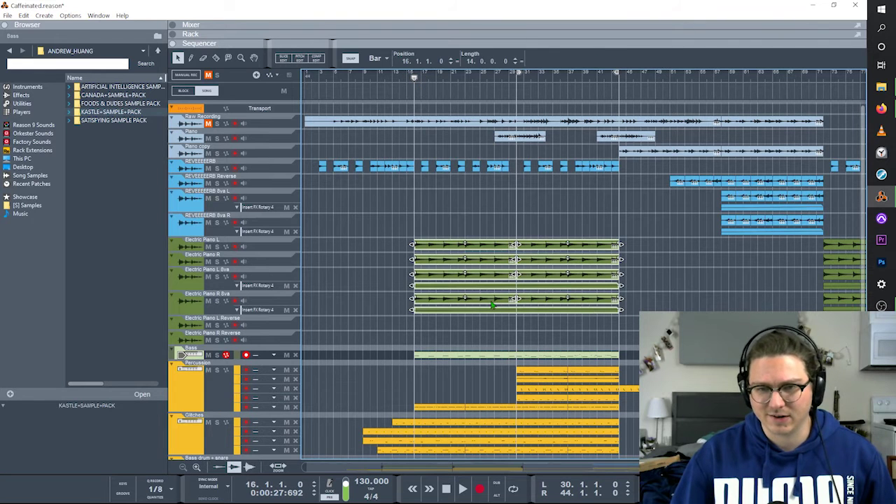
Highlight the Bass, percussion and reversed Electric Piano clips in the middle section before bar 72, and clear the selection
{"action": "scroll", "coordinate": [502, 301], "scroll_direction": "right", "scroll_amount": 5}
{"action": "left_click_drag", "start_coordinate": [451, 316], "coordinate": [634, 437]}
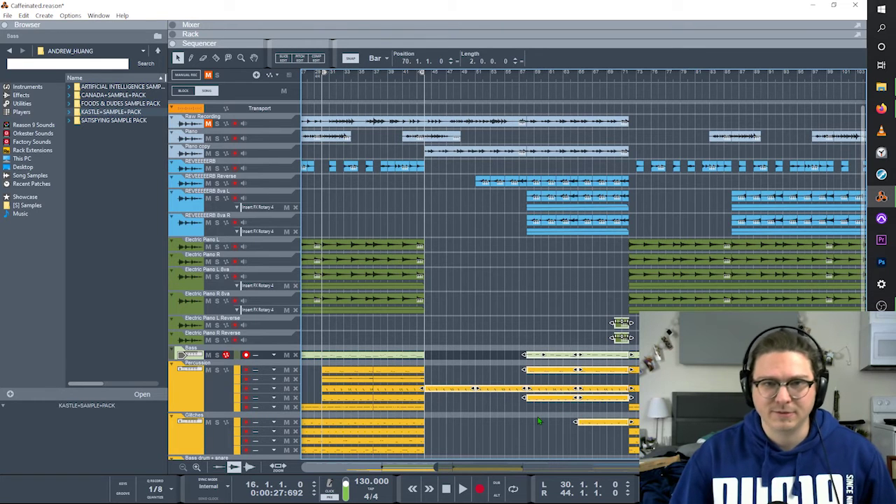
{"action": "left_click", "coordinate": [479, 410]}
{"action": "scroll", "coordinate": [479, 405], "scroll_direction": "right", "scroll_amount": 1}
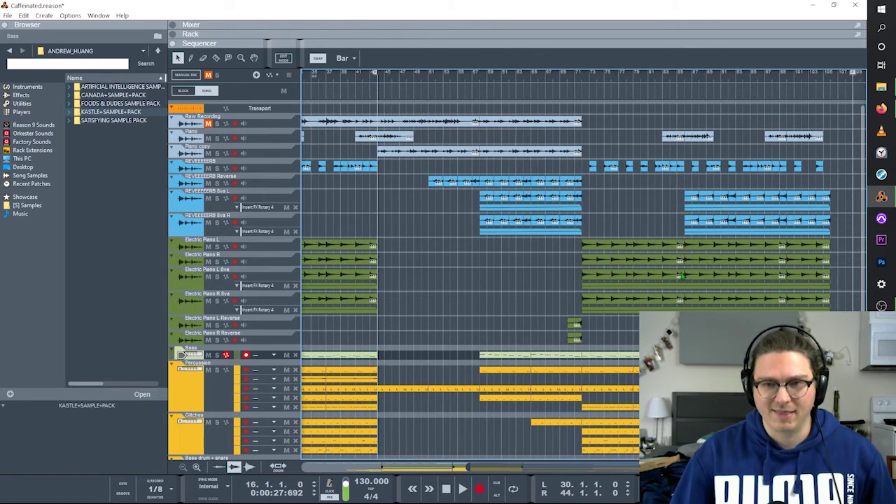
Highlight the Electric Piano clips from bar 72 and the REVEEEEERB 8va clips from bar 86, and clear the selection
{"action": "left_click_drag", "start_coordinate": [597, 230], "coordinate": [764, 308]}
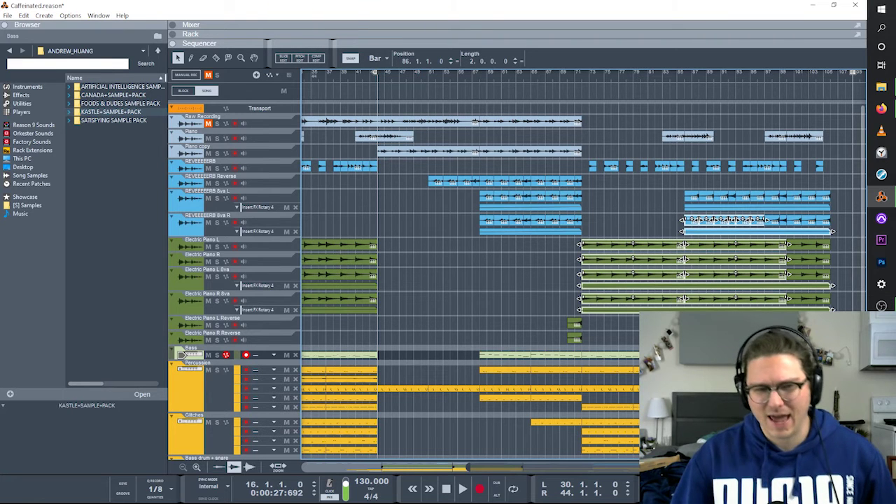
{"action": "left_click", "coordinate": [608, 284]}
{"action": "left_click_drag", "start_coordinate": [578, 238], "coordinate": [800, 310]}
{"action": "left_click_drag", "start_coordinate": [844, 226], "coordinate": [676, 197]}
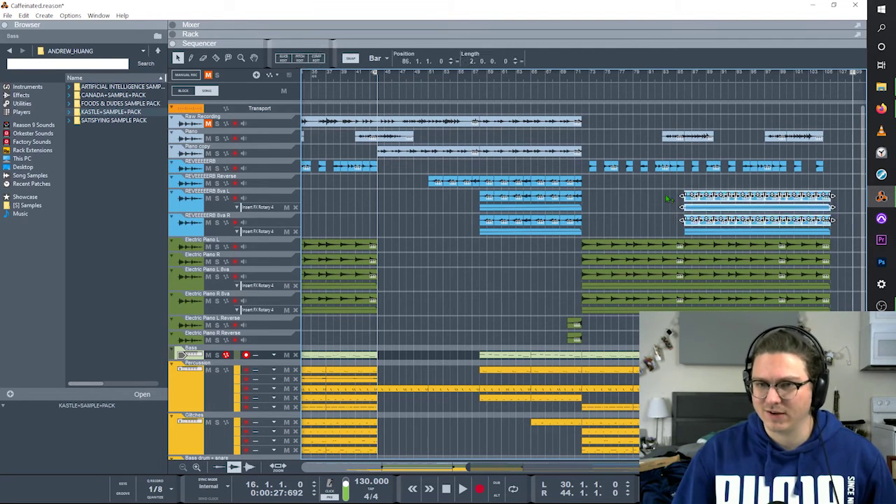
{"action": "left_click", "coordinate": [666, 198]}
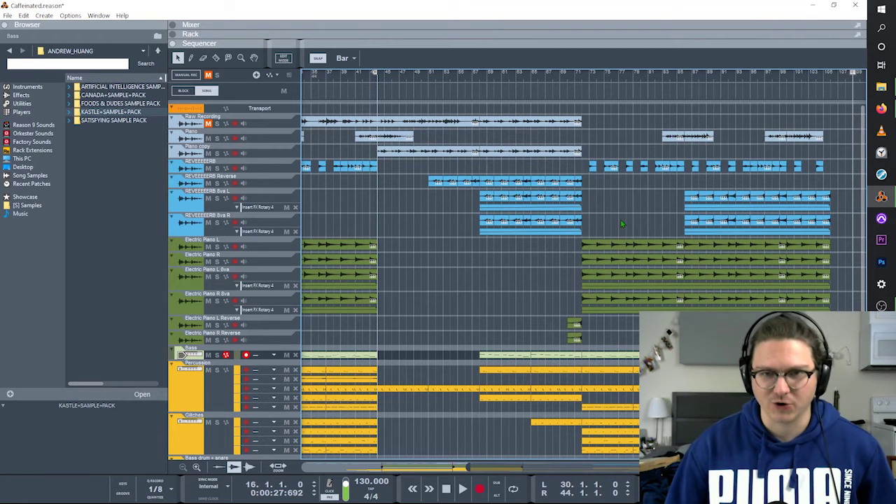
Highlight the REVEEEEERB Reverse and 8va clips in the middle section between bars 51 and 72, and clear the selection
{"action": "left_click_drag", "start_coordinate": [580, 253], "coordinate": [425, 184]}
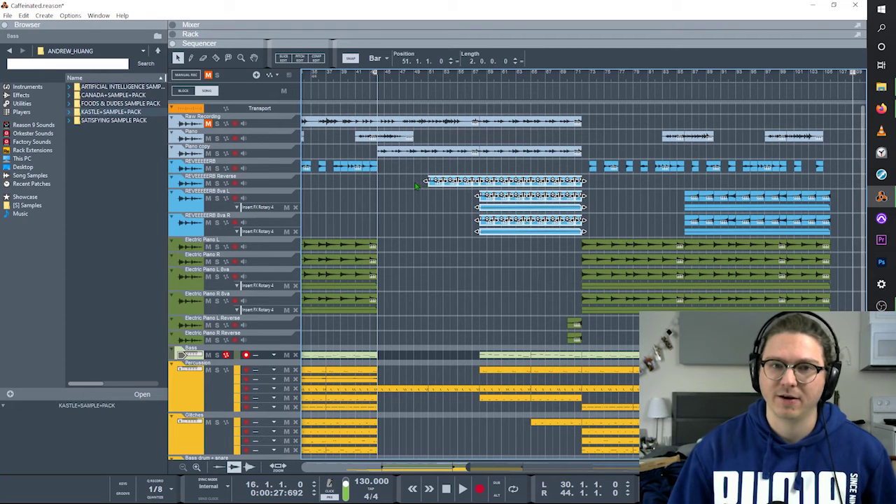
{"action": "left_click", "coordinate": [415, 185]}
{"action": "left_click_drag", "start_coordinate": [413, 182], "coordinate": [583, 244]}
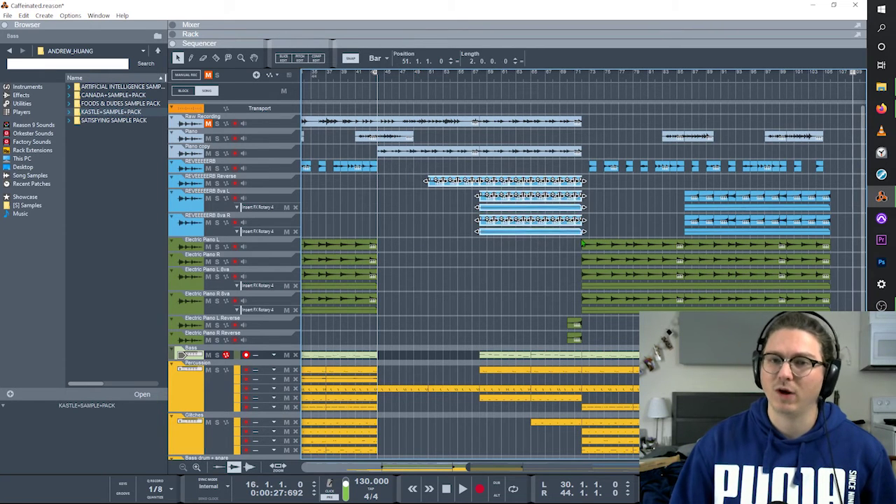
{"action": "left_click", "coordinate": [534, 256]}
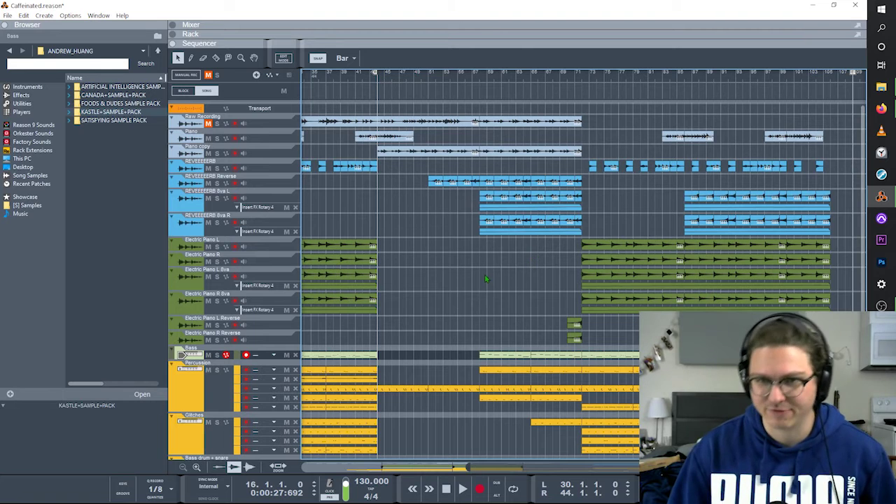
Compare the REVEEEEERB 8va clips before bar 72 with those starting at bar 86, highlighting each group in turn
{"action": "left_click_drag", "start_coordinate": [419, 202], "coordinate": [585, 242]}
{"action": "left_click_drag", "start_coordinate": [637, 175], "coordinate": [827, 237]}
{"action": "scroll", "coordinate": [526, 302], "scroll_direction": "down", "scroll_amount": 3}
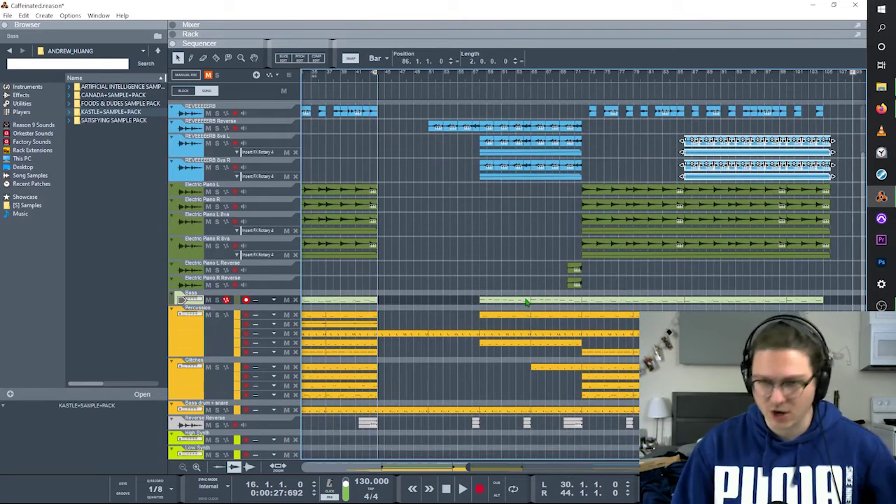
{"action": "left_click", "coordinate": [537, 260]}
{"action": "scroll", "coordinate": [536, 261], "scroll_direction": "up", "scroll_amount": 3}
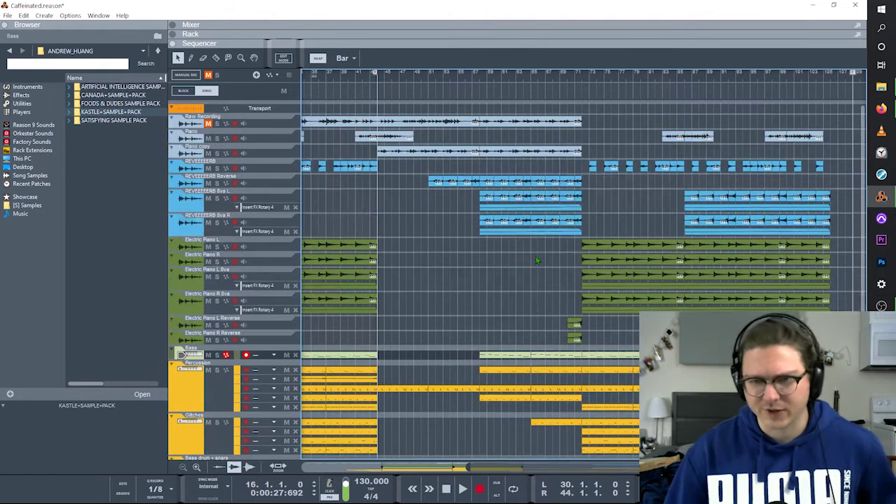
{"action": "mouse_move", "coordinate": [578, 251]}
{"action": "left_mouse_down"}
{"action": "mouse_move", "coordinate": [442, 175]}
{"action": "mouse_move", "coordinate": [422, 175]}
{"action": "mouse_move", "coordinate": [587, 242]}
{"action": "left_mouse_up"}
{"action": "left_click", "coordinate": [434, 218]}
{"action": "left_click_drag", "start_coordinate": [652, 191], "coordinate": [831, 236]}
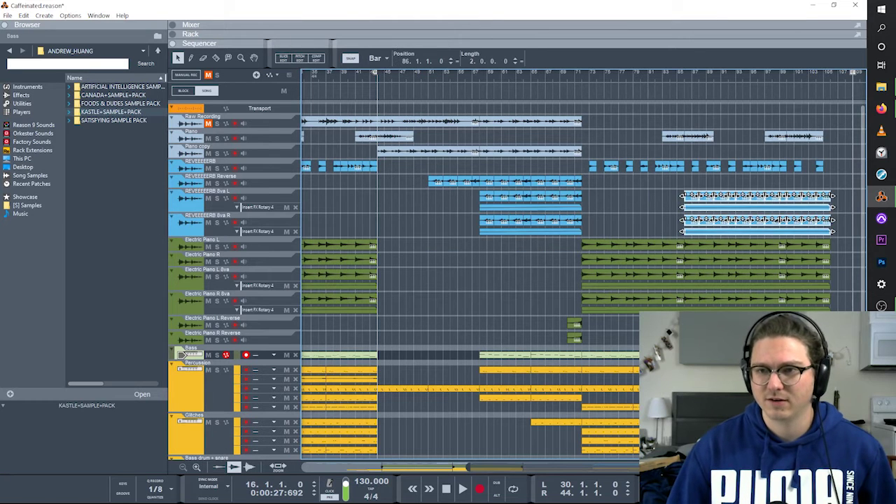
Check the REVEEEEERB 8va tracks above the first Electric Piano section against their clips at bar 86, and clear the selection
{"action": "scroll", "coordinate": [608, 220], "scroll_direction": "left", "scroll_amount": 3}
{"action": "left_click_drag", "start_coordinate": [624, 188], "coordinate": [385, 239]}
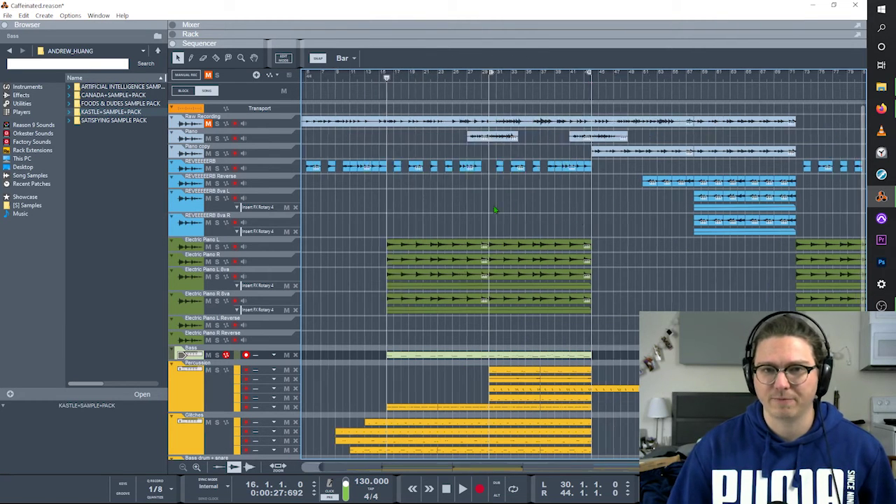
{"action": "scroll", "coordinate": [392, 239], "scroll_direction": "right", "scroll_amount": 4}
{"action": "left_click_drag", "start_coordinate": [693, 191], "coordinate": [874, 227]}
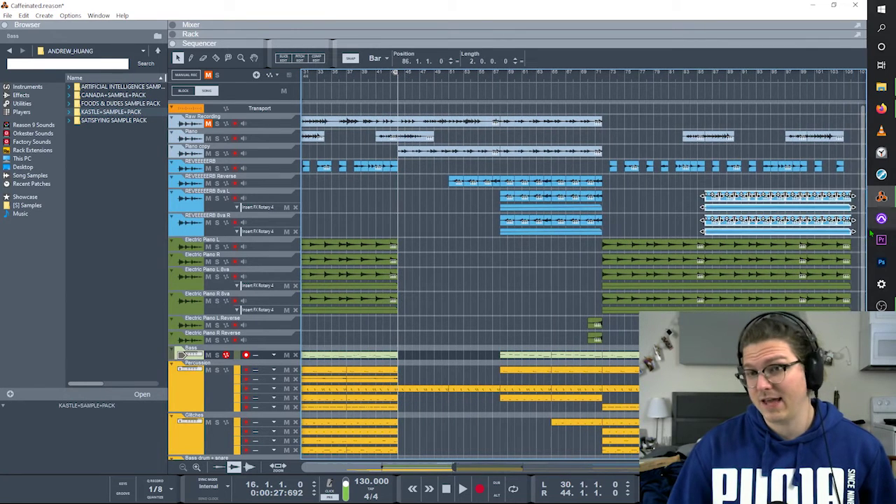
{"action": "left_click", "coordinate": [722, 181]}
Mark bar 72 and bar 30 with the playhead to compare where the fuller sections of the arrangement begin
{"action": "left_click_drag", "start_coordinate": [581, 77], "coordinate": [604, 88]}
{"action": "scroll", "coordinate": [548, 285], "scroll_direction": "down", "scroll_amount": 3}
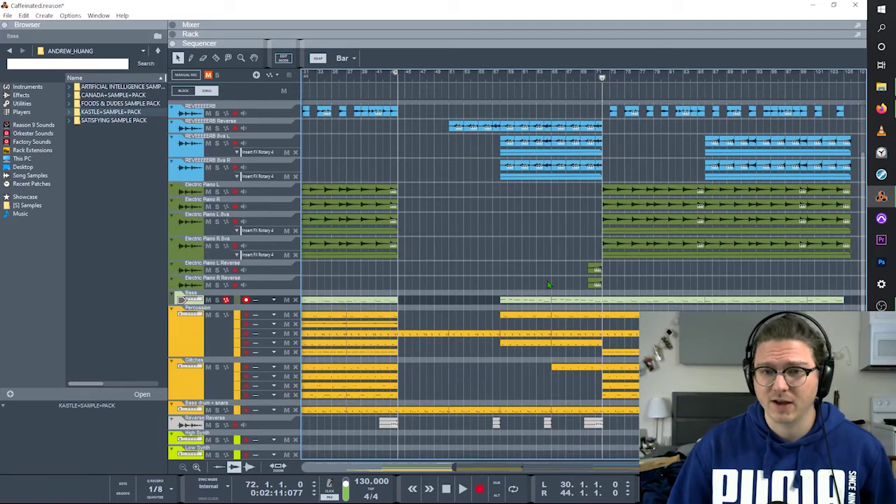
{"action": "scroll", "coordinate": [555, 317], "scroll_direction": "left", "scroll_amount": 5}
{"action": "left_click", "coordinate": [519, 79]}
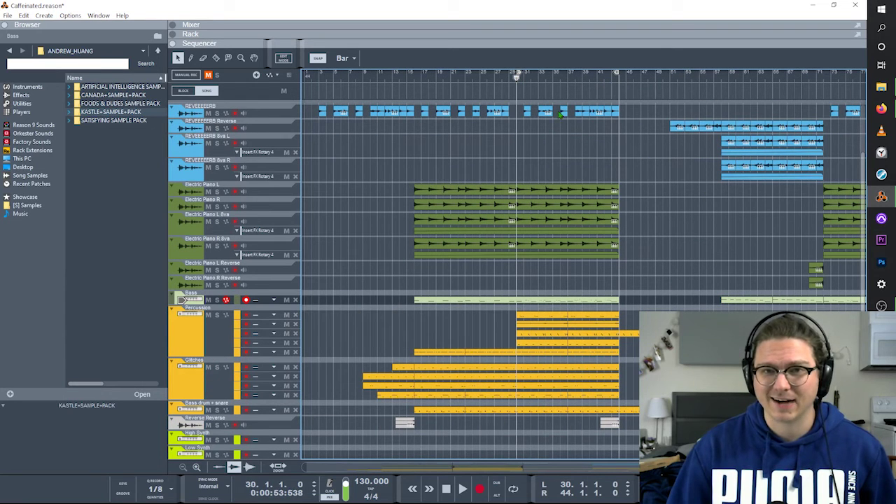
Play the final section from bar 72 to about bar 76
{"action": "scroll", "coordinate": [530, 87], "scroll_direction": "right", "scroll_amount": 4}
{"action": "left_click", "coordinate": [656, 75]}
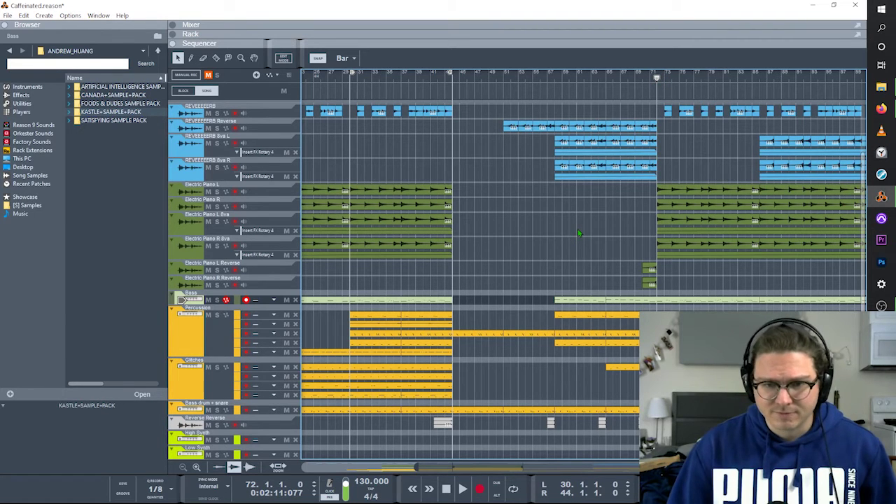
{"action": "scroll", "coordinate": [579, 233], "scroll_direction": "right", "scroll_amount": 2}
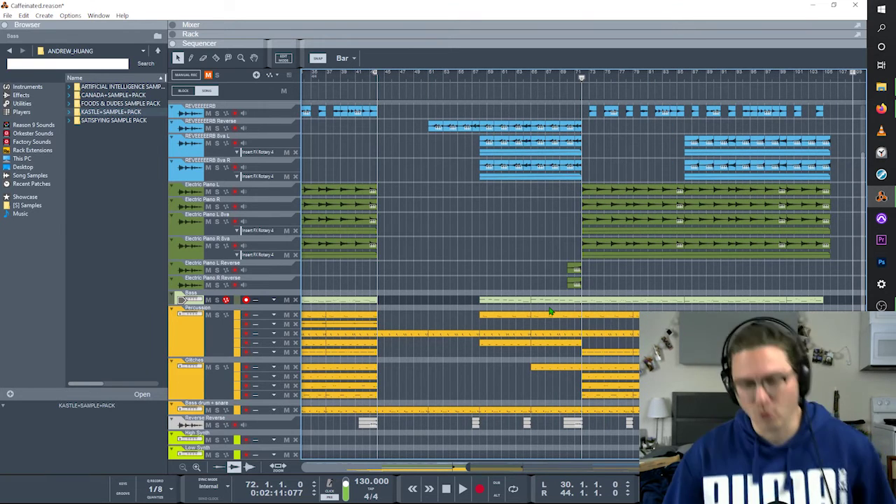
{"action": "key", "text": "space"}
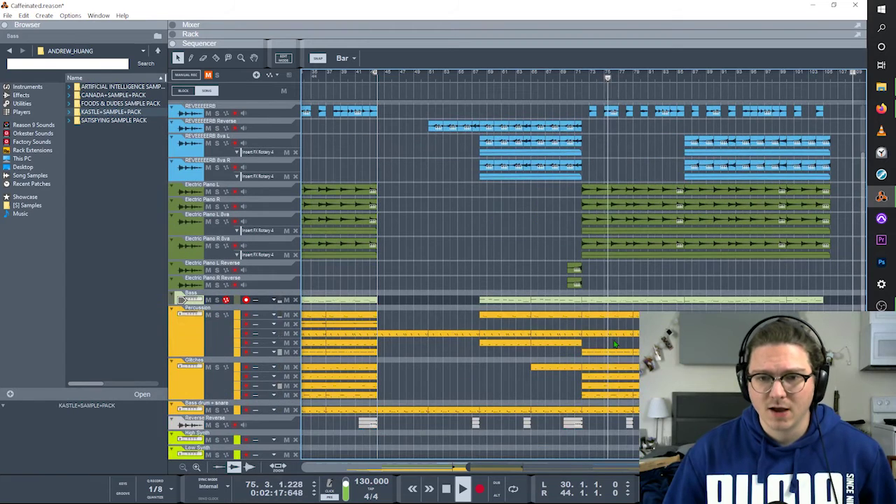
{"action": "key", "text": "space"}
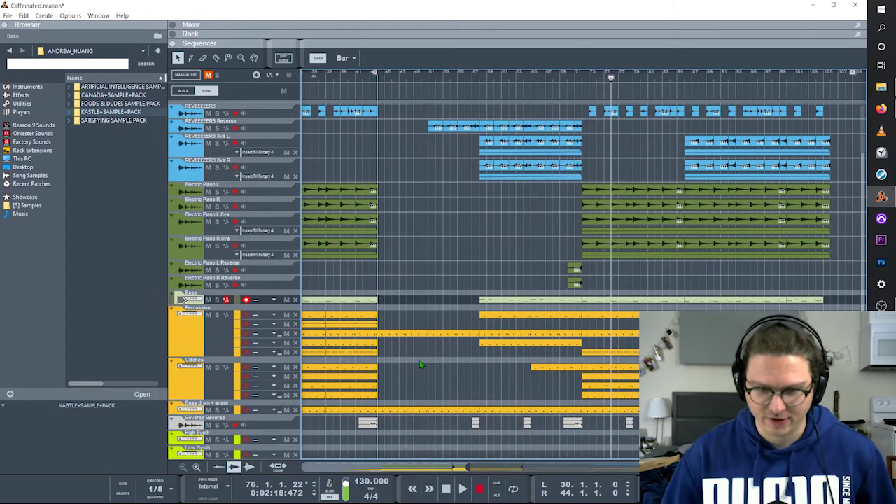
Set the playhead to bar 44, open the Bass drum + snare clip there and go back to the track's first notes
{"action": "left_click", "coordinate": [377, 77]}
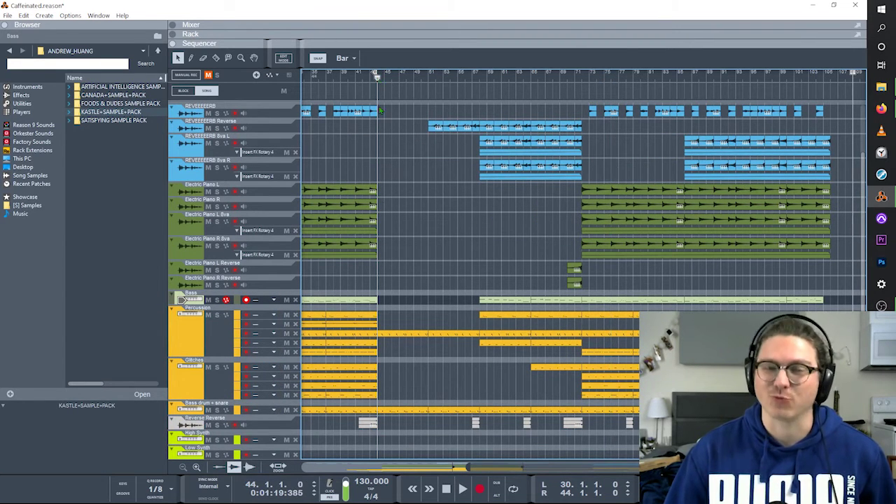
{"action": "double_click", "coordinate": [413, 412]}
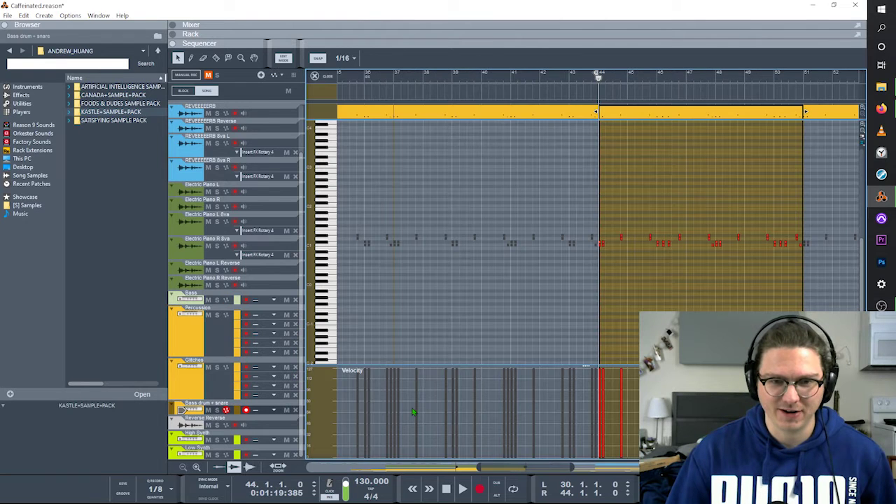
{"action": "scroll", "coordinate": [689, 278], "scroll_direction": "left", "scroll_amount": 10}
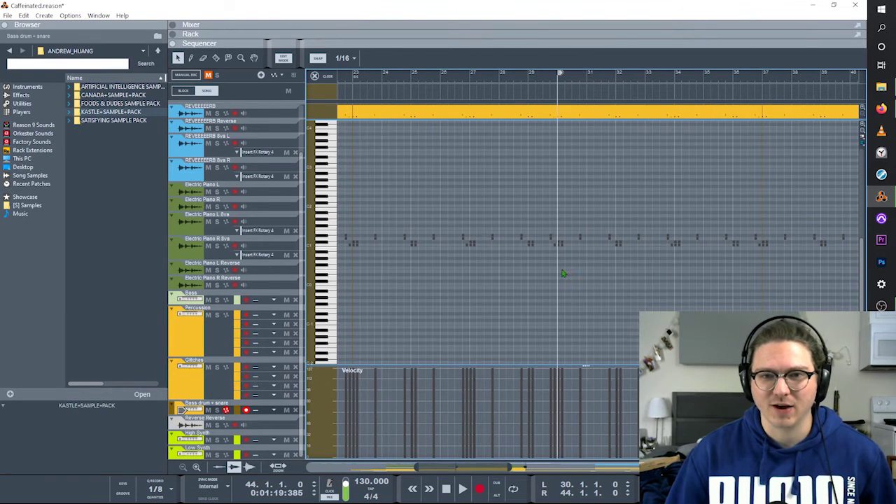
{"action": "scroll", "coordinate": [567, 282], "scroll_direction": "left", "scroll_amount": 3}
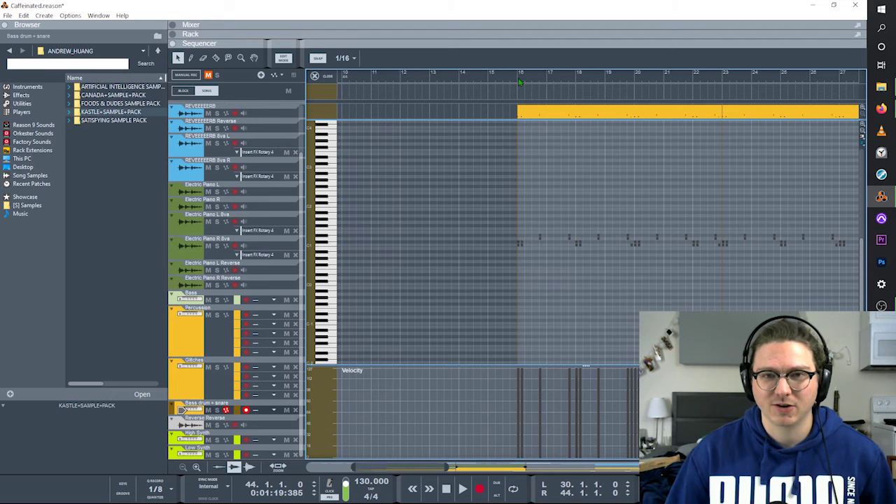
Listen to the Bass drum + snare pattern from bar 16 to about bar 18 and examine its notes up to bar 44
{"action": "left_click", "coordinate": [520, 82]}
{"action": "key", "text": "space"}
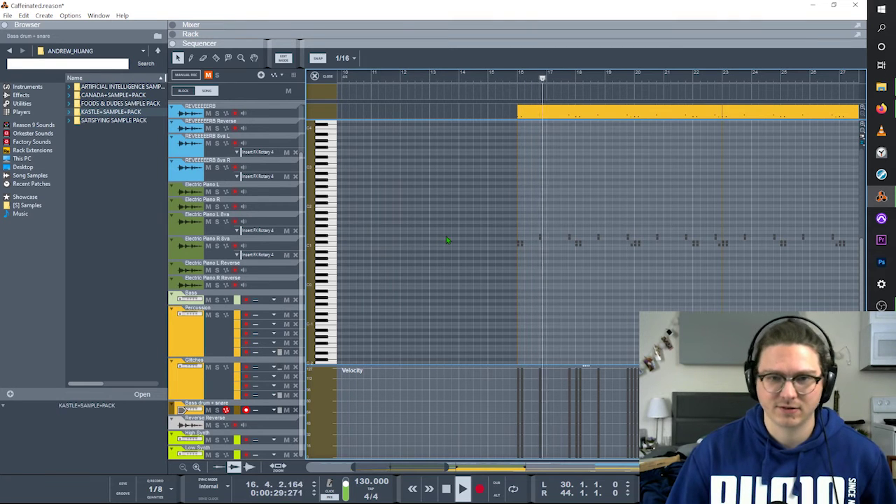
{"action": "scroll", "coordinate": [447, 240], "scroll_direction": "right", "scroll_amount": 5}
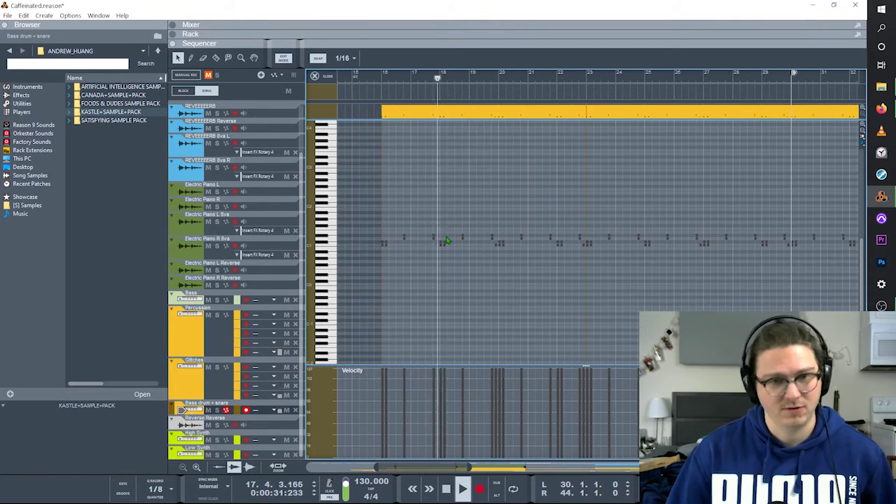
{"action": "scroll", "coordinate": [503, 265], "scroll_direction": "right", "scroll_amount": 5}
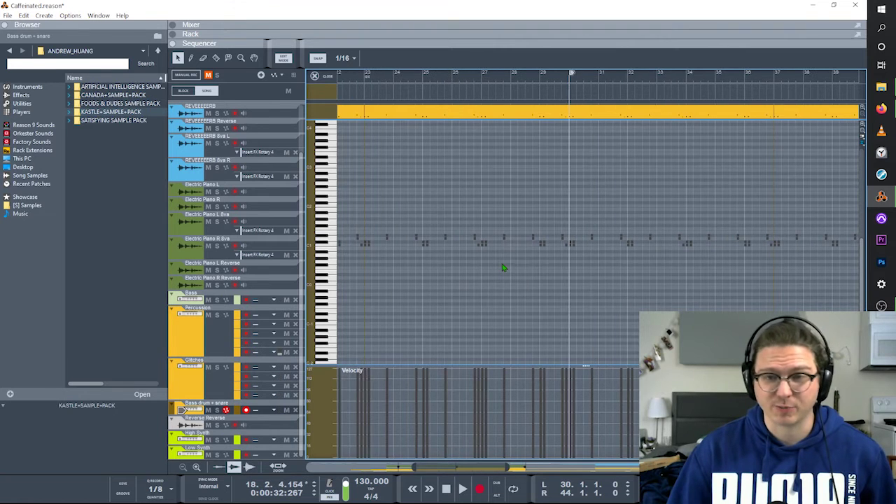
{"action": "scroll", "coordinate": [502, 267], "scroll_direction": "right", "scroll_amount": 5}
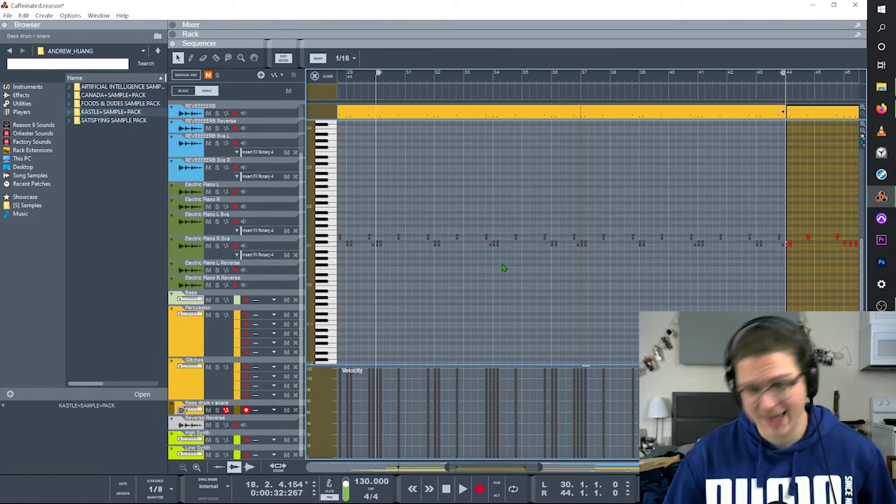
Examine the Bass drum + snare notes from bar 44 and play the pattern from bar 46 to about bar 50
{"action": "scroll", "coordinate": [502, 267], "scroll_direction": "right", "scroll_amount": 2}
{"action": "scroll", "coordinate": [502, 268], "scroll_direction": "right", "scroll_amount": 6}
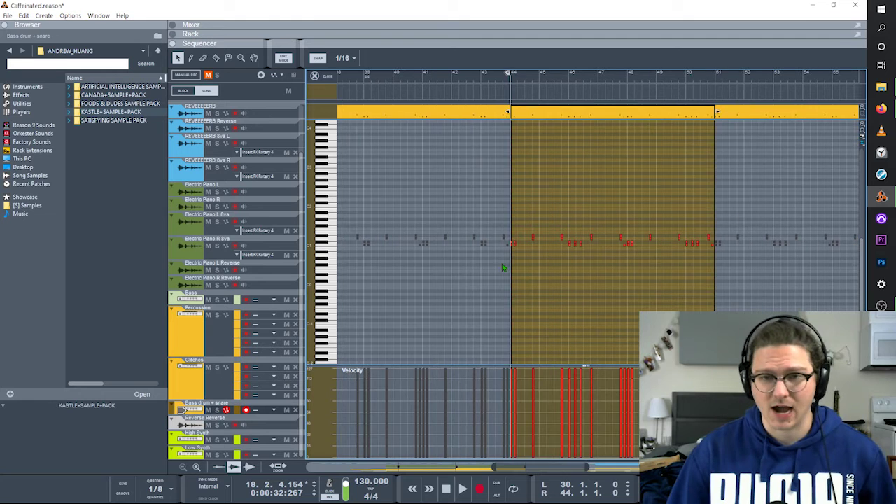
{"action": "left_click", "coordinate": [453, 78]}
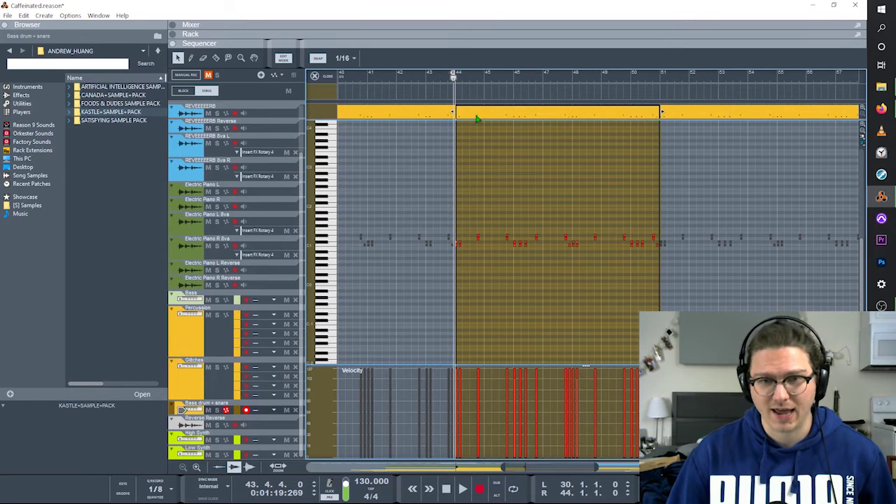
{"action": "left_click", "coordinate": [517, 79]}
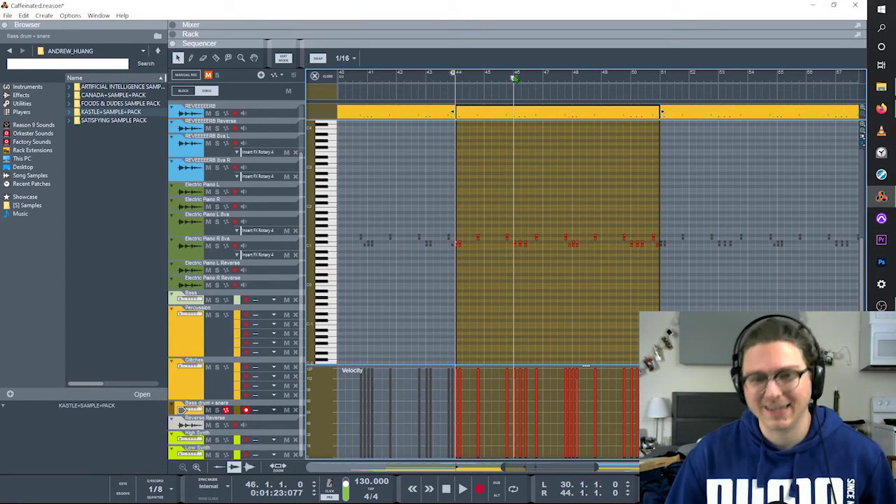
{"action": "key", "text": "space"}
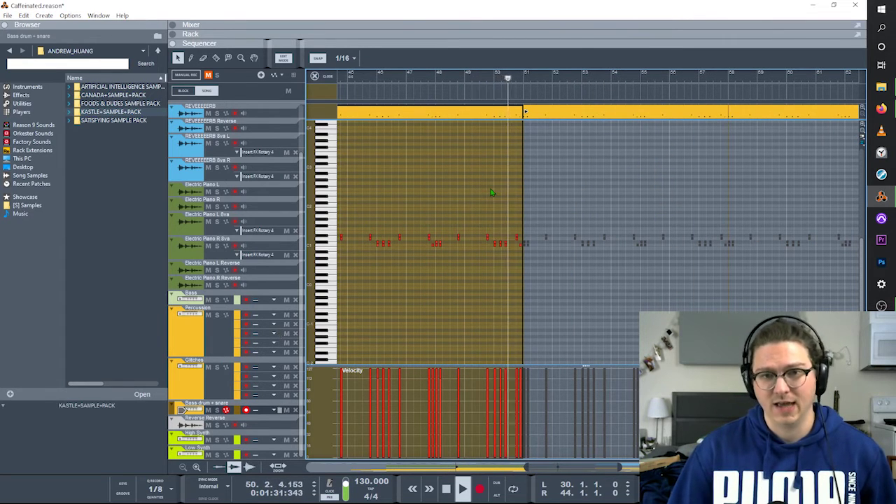
{"action": "key", "text": "space"}
Play the Bass drum + snare clip at bar 72 to about bar 76 and return to the arrangement with nothing selected
{"action": "scroll", "coordinate": [489, 176], "scroll_direction": "right", "scroll_amount": 2}
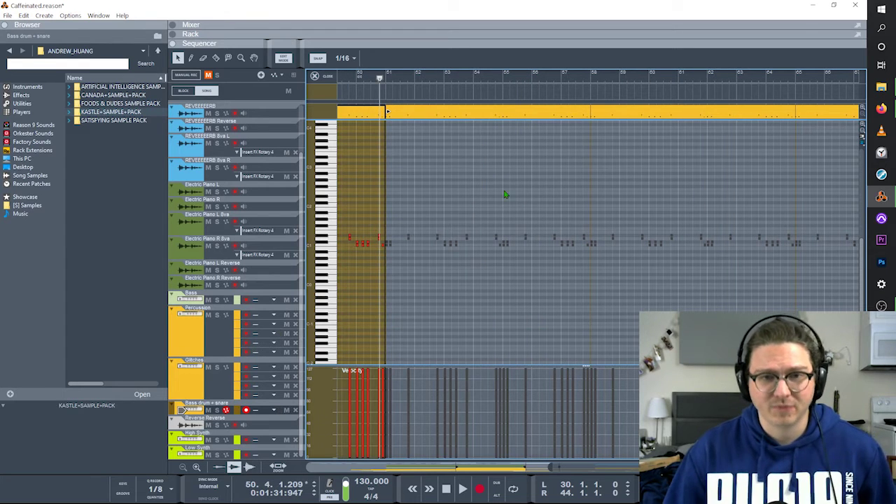
{"action": "left_click", "coordinate": [578, 84]}
{"action": "double_click", "coordinate": [600, 411]}
{"action": "key", "text": "space"}
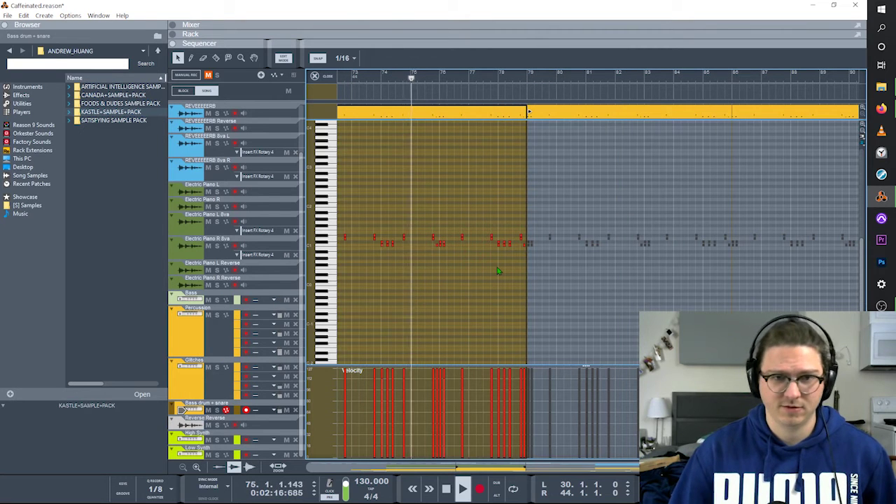
{"action": "key", "text": "space"}
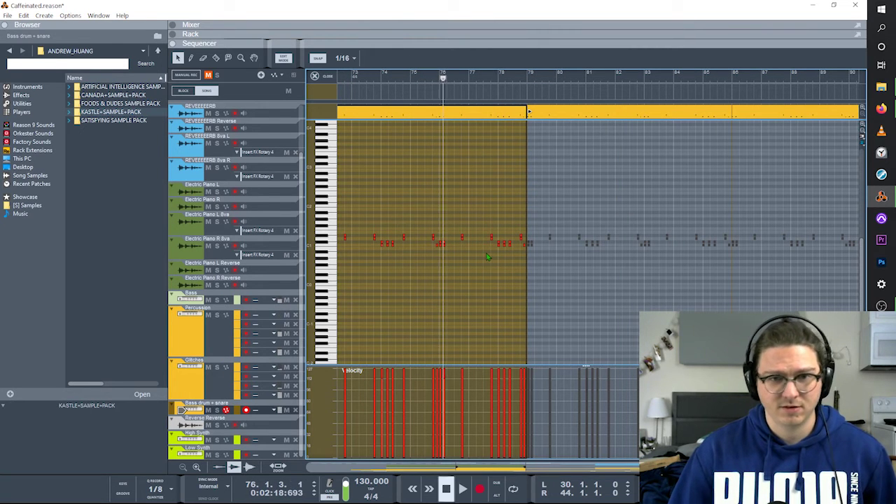
{"action": "key", "text": "shift+Tab"}
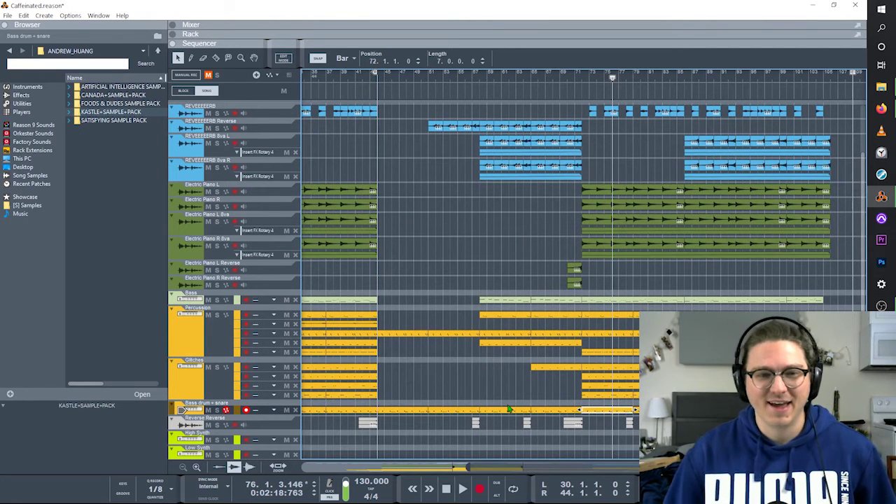
{"action": "left_click", "coordinate": [516, 378]}
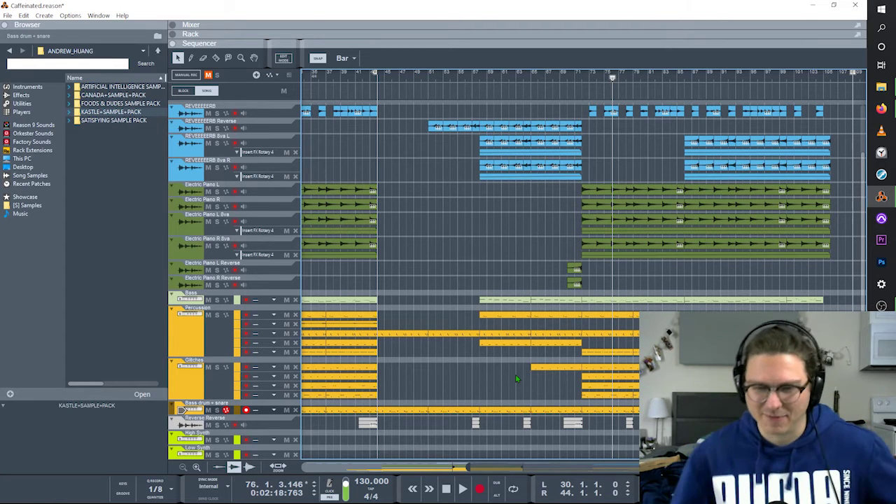
Examine which tracks enter and drop out across the arrangement, from the opening bars to the final section after bar 72
{"action": "scroll", "coordinate": [494, 291], "scroll_direction": "up", "scroll_amount": 3}
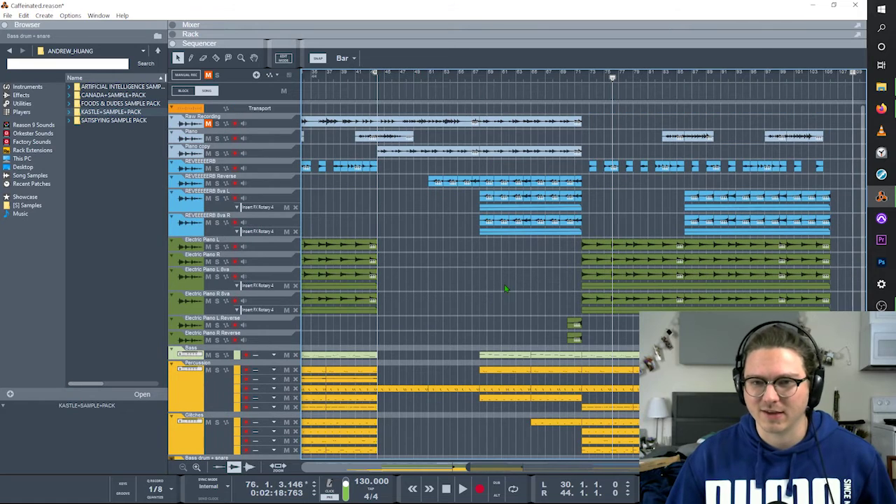
{"action": "left_click_drag", "start_coordinate": [588, 215], "coordinate": [678, 329]}
{"action": "left_click", "coordinate": [677, 329]}
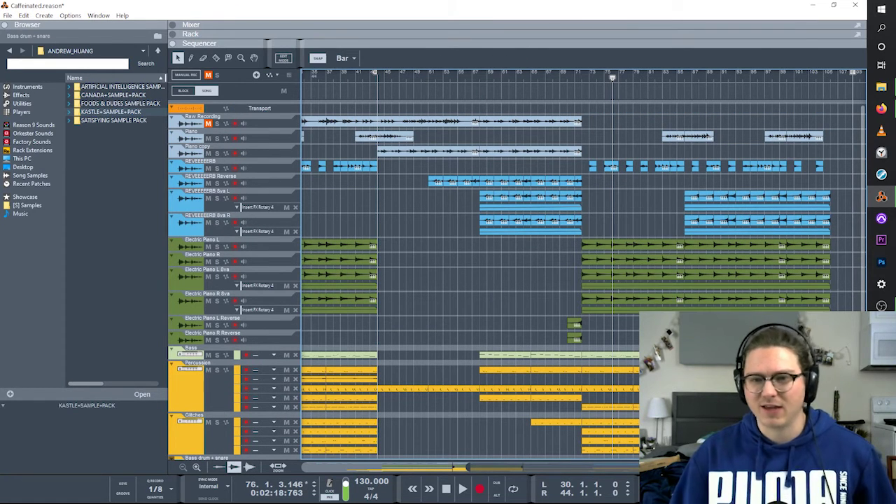
{"action": "scroll", "coordinate": [469, 280], "scroll_direction": "down", "scroll_amount": 3}
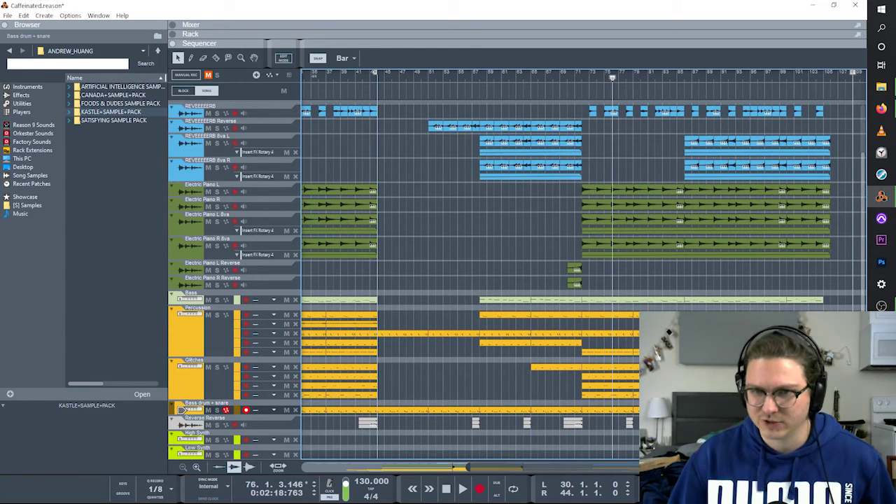
{"action": "scroll", "coordinate": [644, 287], "scroll_direction": "left", "scroll_amount": 5}
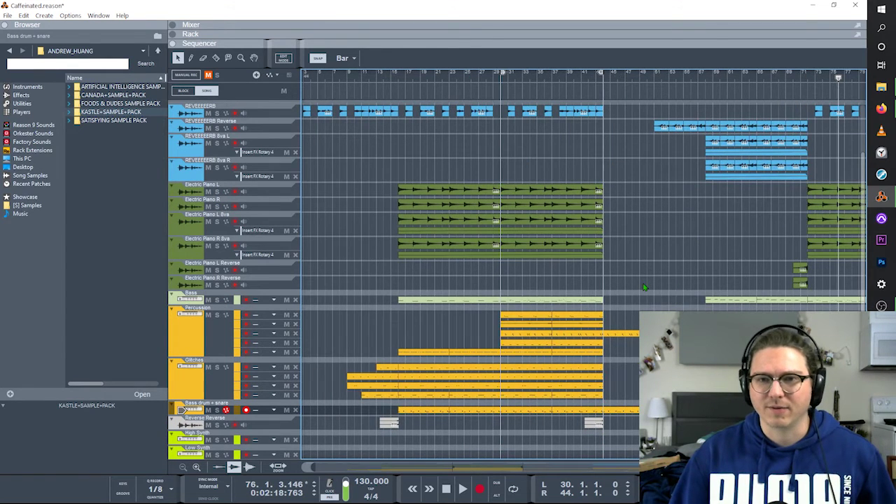
{"action": "scroll", "coordinate": [422, 207], "scroll_direction": "up", "scroll_amount": 3}
{"action": "scroll", "coordinate": [421, 217], "scroll_direction": "left", "scroll_amount": 1}
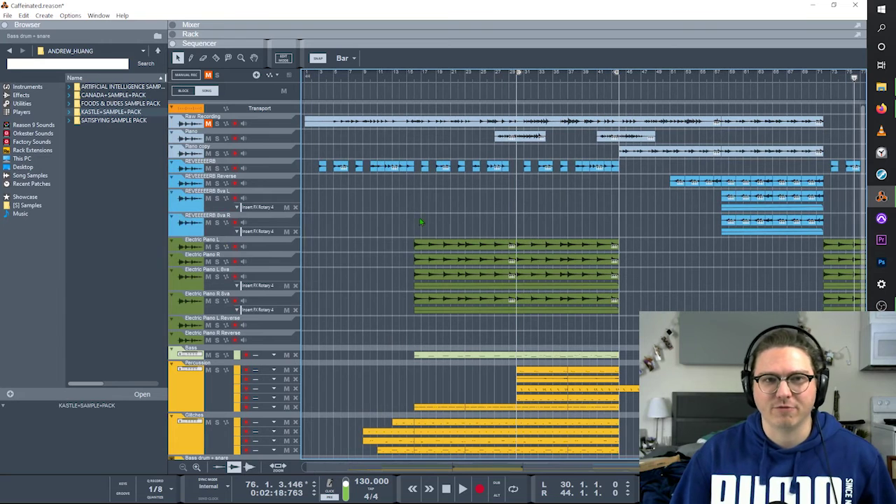
{"action": "scroll", "coordinate": [480, 212], "scroll_direction": "right", "scroll_amount": 3}
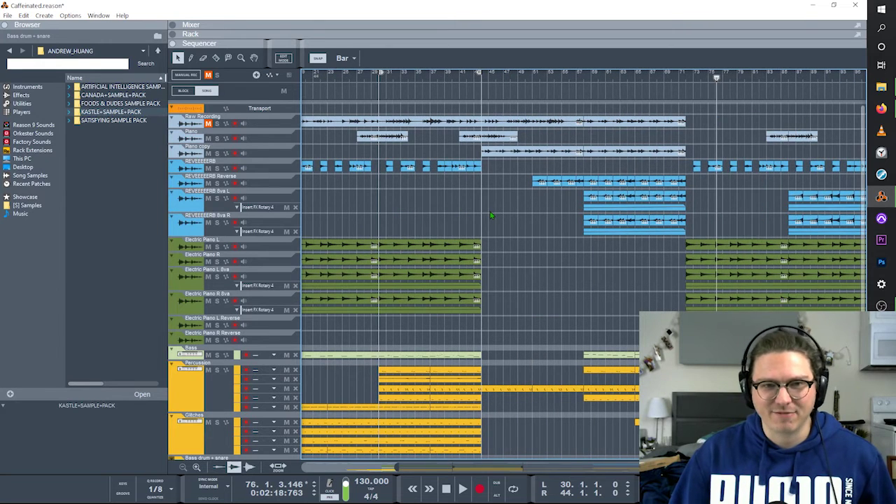
Play the song from bar 15 to about bar 23 and mark bar 23 with the playhead
{"action": "scroll", "coordinate": [440, 201], "scroll_direction": "left", "scroll_amount": 3}
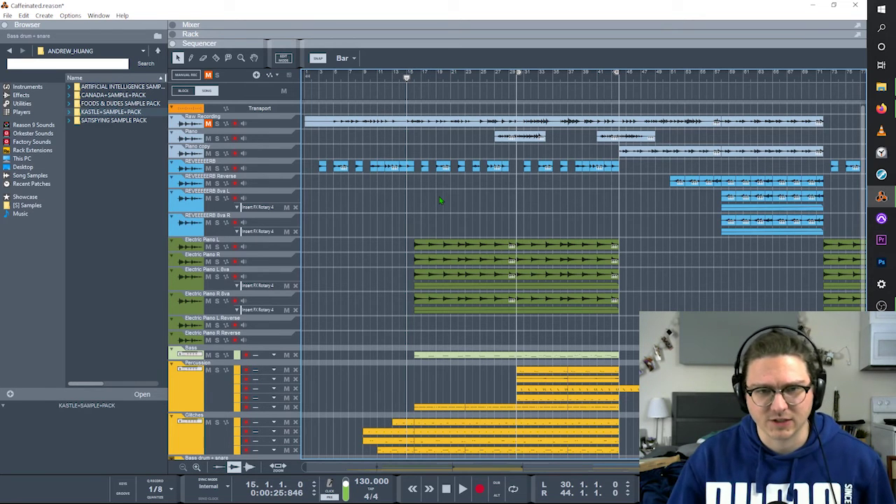
{"action": "key", "text": "space"}
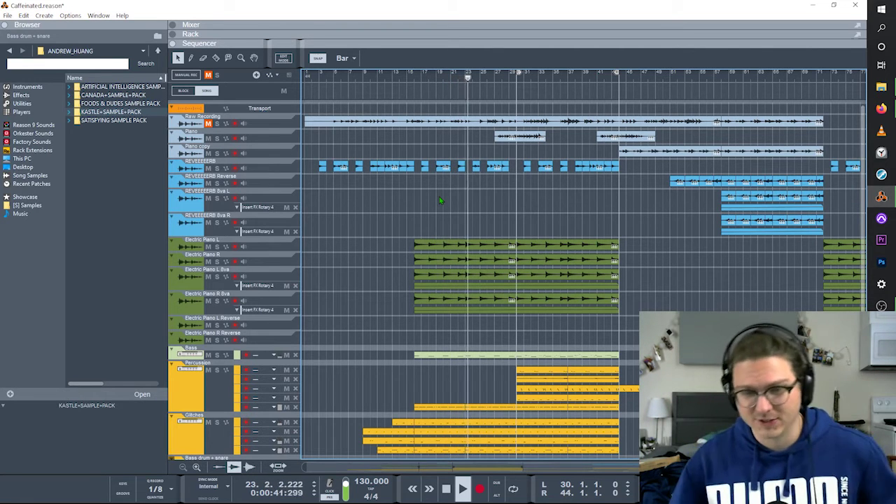
{"action": "left_click", "coordinate": [465, 77]}
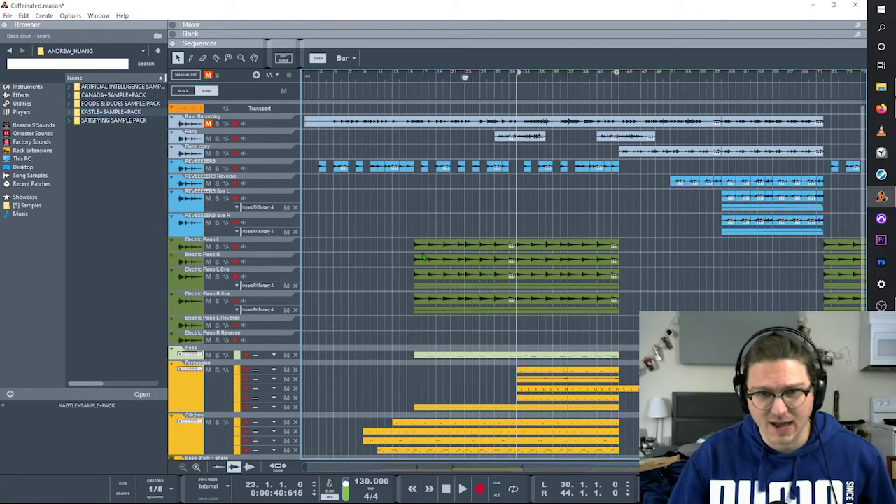
{"action": "scroll", "coordinate": [423, 258], "scroll_direction": "right", "scroll_amount": 10}
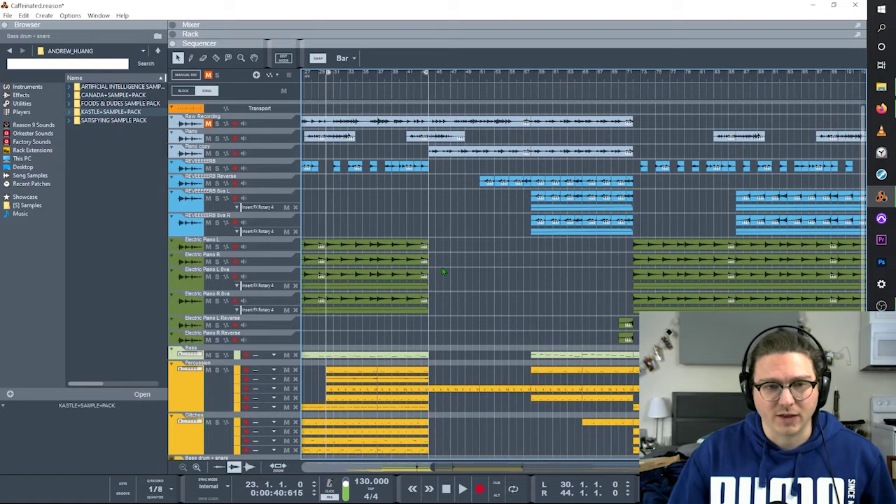
{"action": "scroll", "coordinate": [442, 271], "scroll_direction": "left", "scroll_amount": 5}
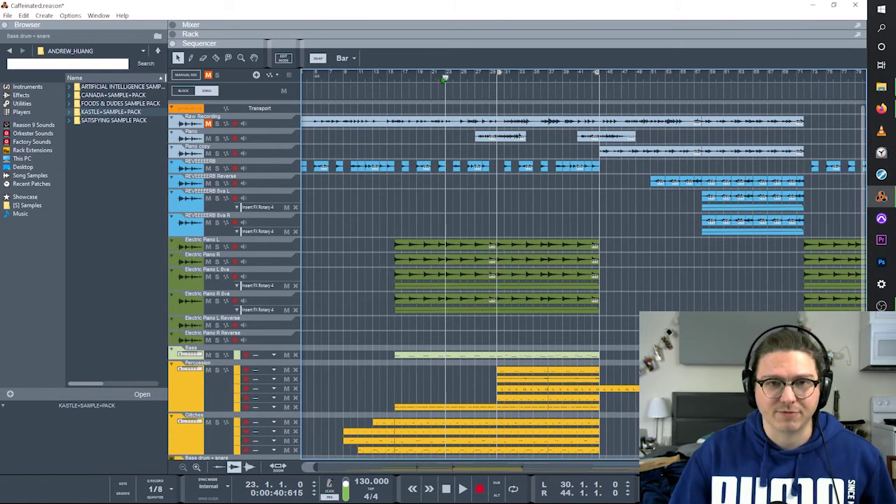
{"action": "left_click", "coordinate": [440, 78]}
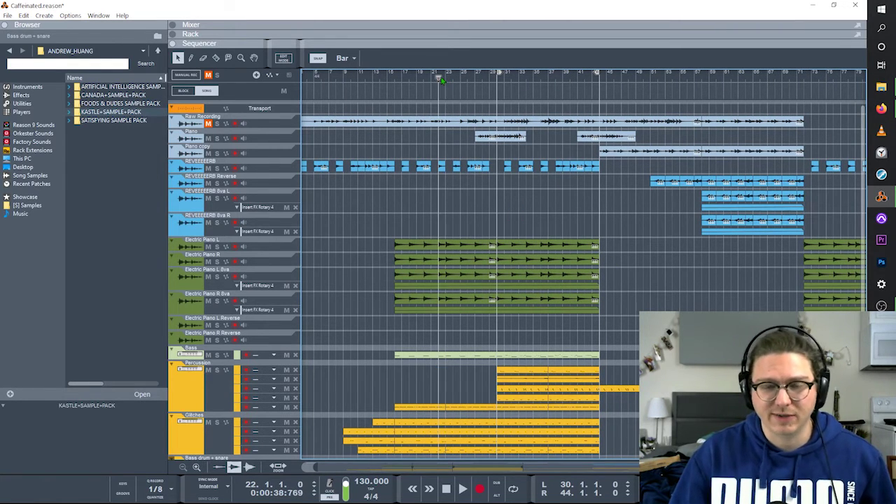
{"action": "left_click_drag", "start_coordinate": [441, 79], "coordinate": [449, 80]}
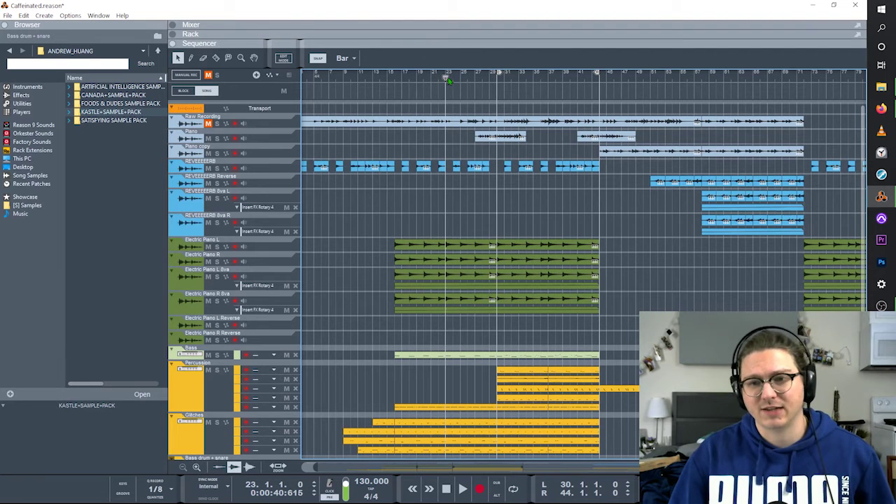
Review the tracks from bar 44 through the final section and select the Low Synth track
{"action": "scroll", "coordinate": [611, 316], "scroll_direction": "right", "scroll_amount": 5}
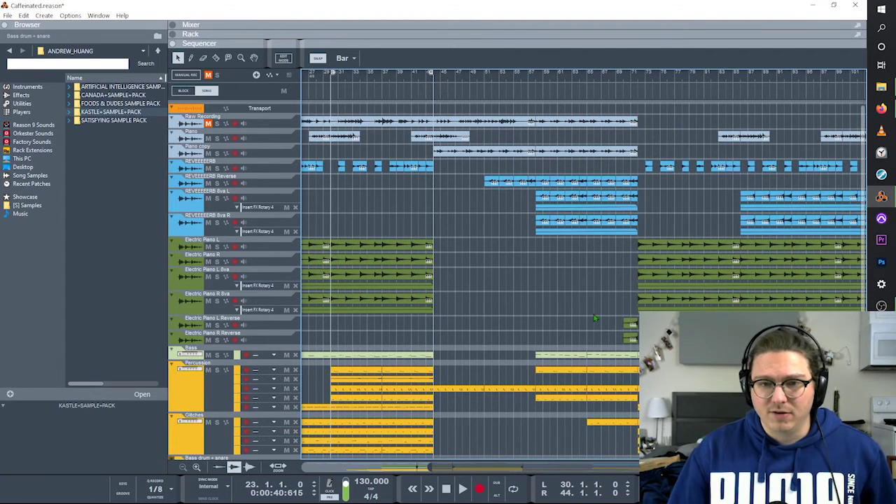
{"action": "scroll", "coordinate": [565, 316], "scroll_direction": "down", "scroll_amount": 3}
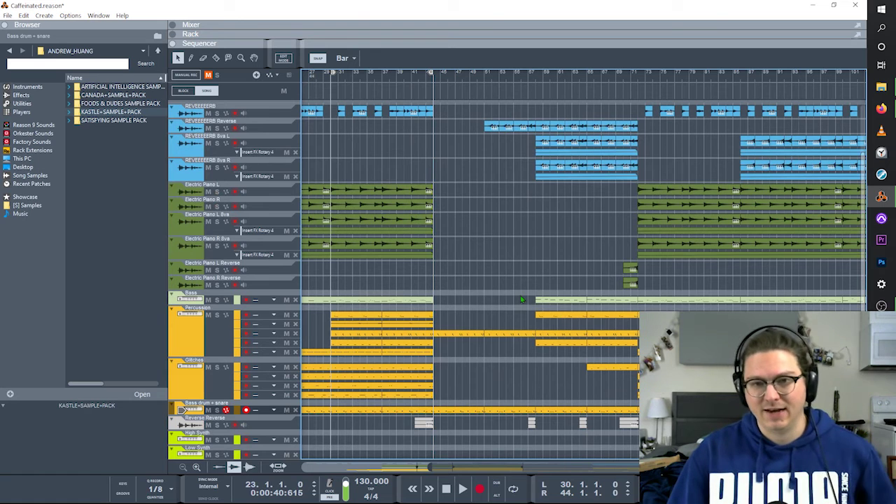
{"action": "scroll", "coordinate": [560, 288], "scroll_direction": "right", "scroll_amount": 2}
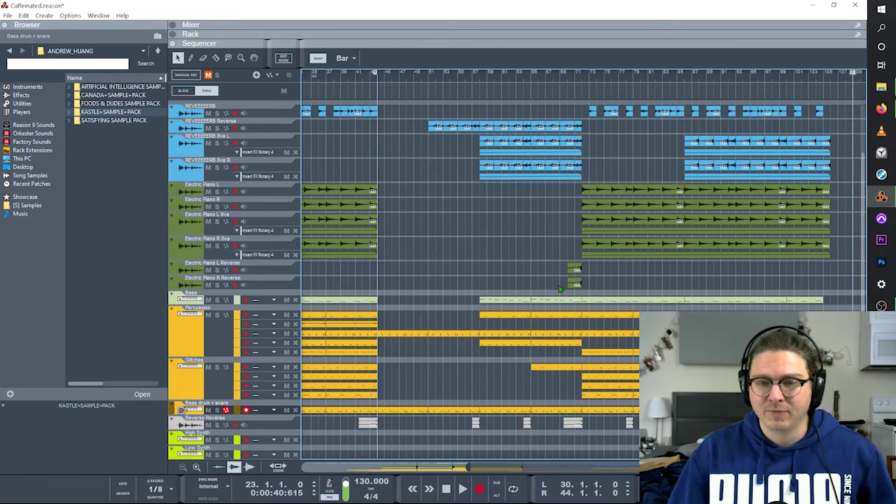
{"action": "scroll", "coordinate": [634, 286], "scroll_direction": "up", "scroll_amount": 3}
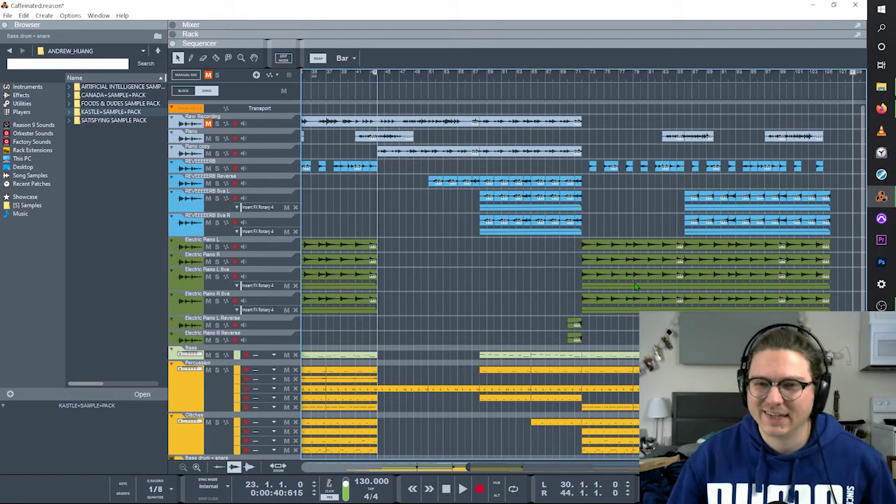
{"action": "scroll", "coordinate": [630, 257], "scroll_direction": "down", "scroll_amount": 3}
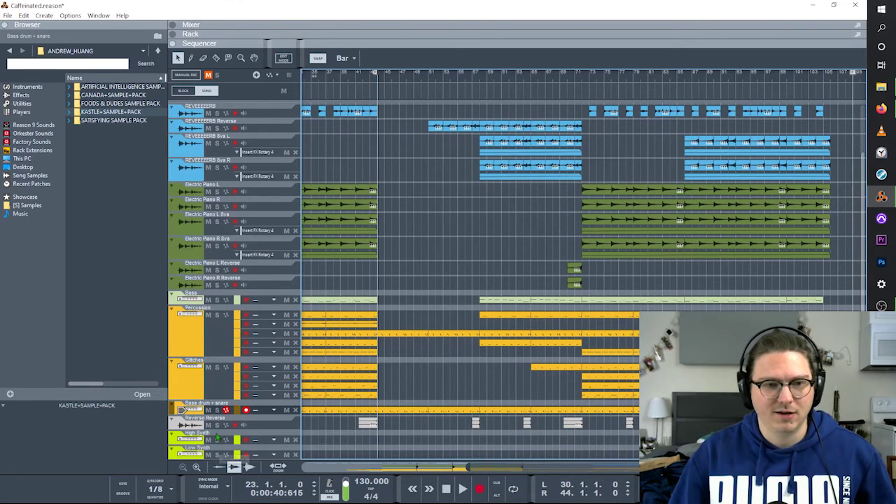
{"action": "left_click", "coordinate": [199, 454]}
{"action": "left_click", "coordinate": [456, 372]}
Play the song from bar 1 and follow the arrangement down to the drum and synth tracks
{"action": "scroll", "coordinate": [456, 372], "scroll_direction": "up", "scroll_amount": 3}
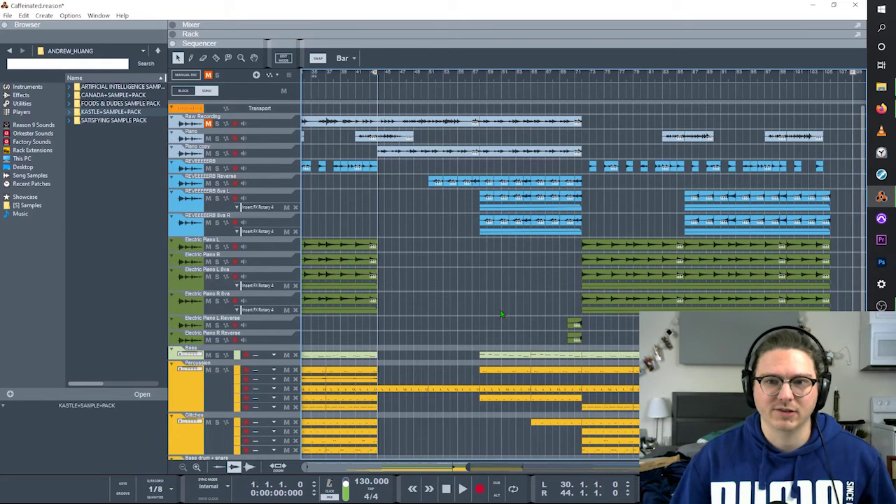
{"action": "scroll", "coordinate": [501, 315], "scroll_direction": "left", "scroll_amount": 5}
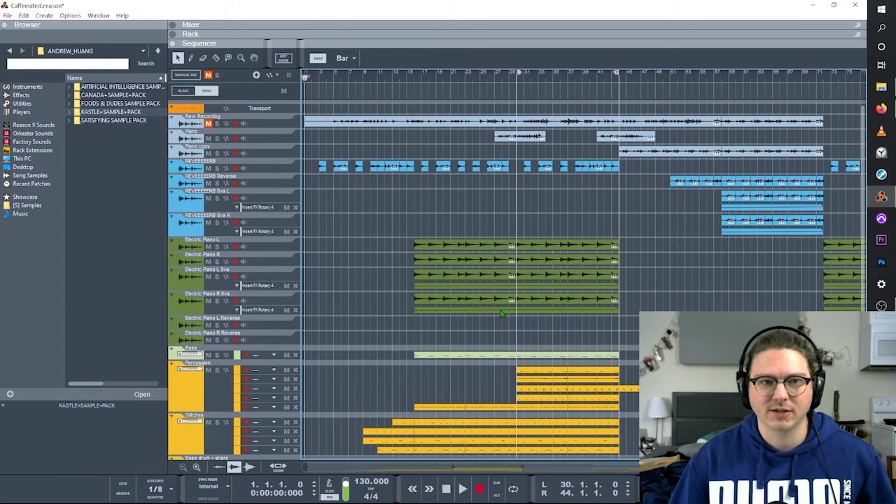
{"action": "key", "text": "space"}
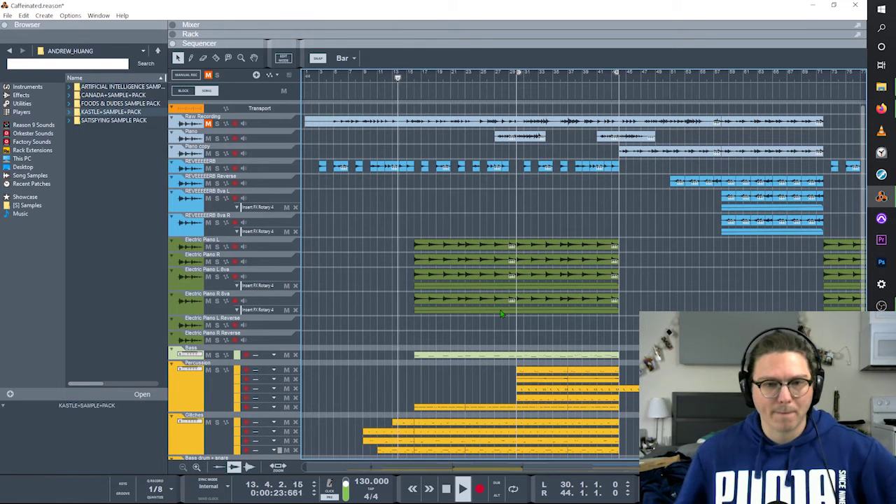
{"action": "scroll", "coordinate": [501, 315], "scroll_direction": "down", "scroll_amount": 2}
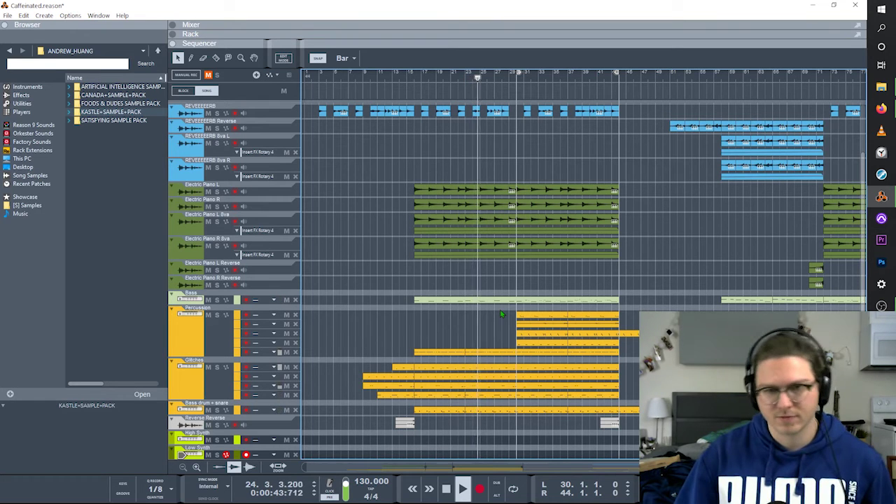
During playback, inspect the Bass clip at bar 16, the Electric Piano R 8va Rotary 4 automation and the Percussion clip at bar 30
{"action": "double_click", "coordinate": [501, 301]}
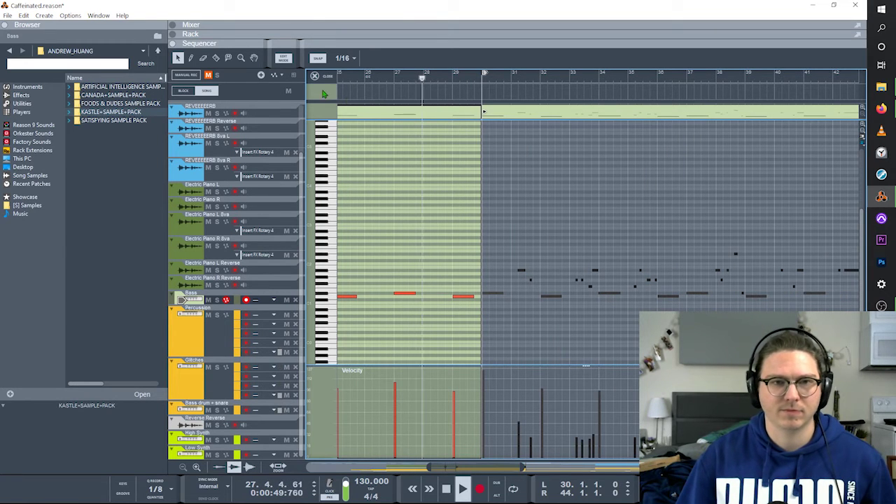
{"action": "left_click", "coordinate": [314, 75]}
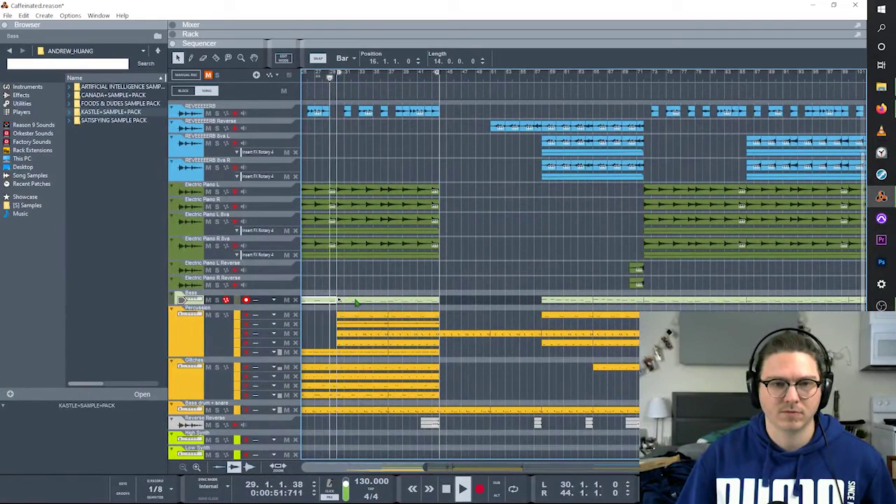
{"action": "double_click", "coordinate": [571, 257]}
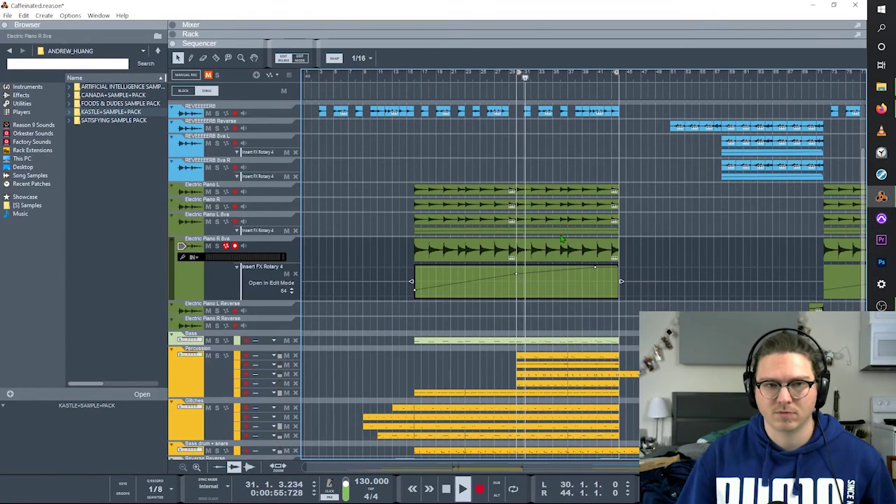
{"action": "left_click", "coordinate": [552, 360]}
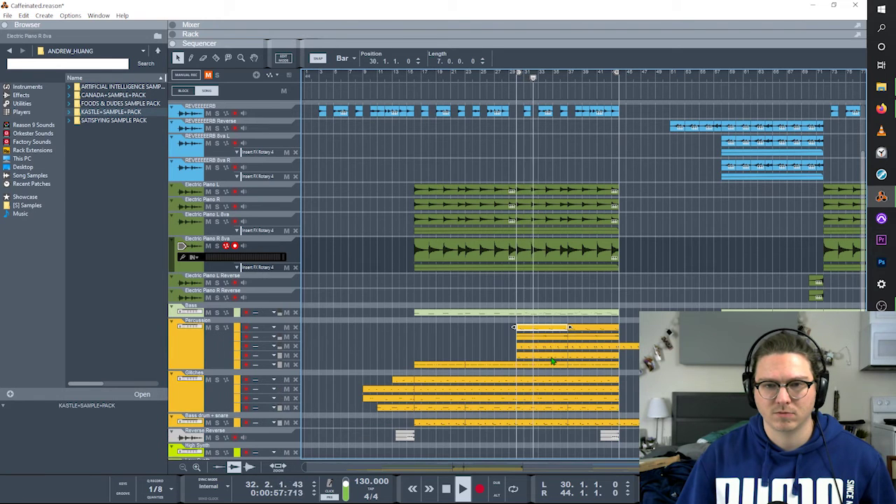
During playback, inspect the notes of the first-lane Percussion clip at bar 30 and the last-lane Percussion clip at bar 37
{"action": "double_click", "coordinate": [553, 330]}
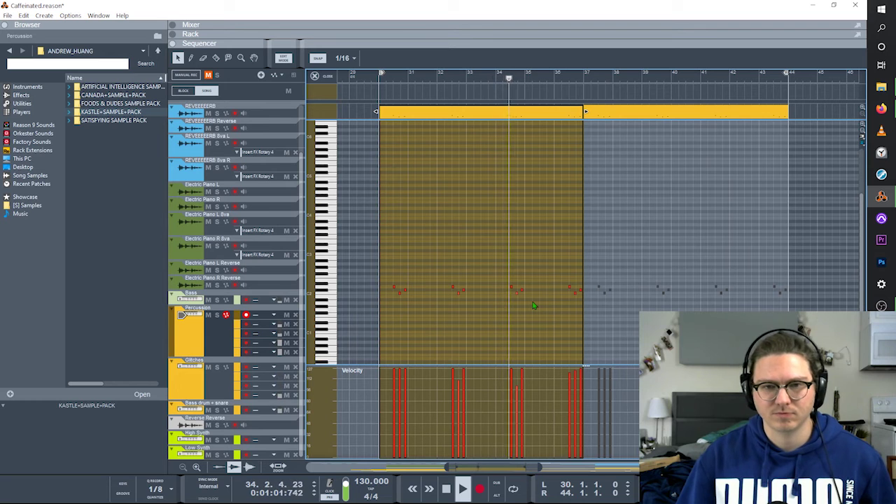
{"action": "left_click", "coordinate": [316, 77]}
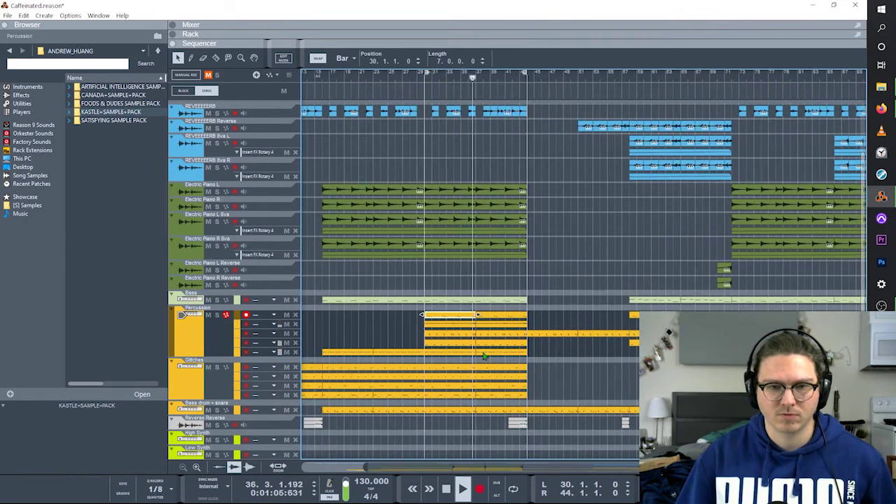
{"action": "double_click", "coordinate": [523, 355]}
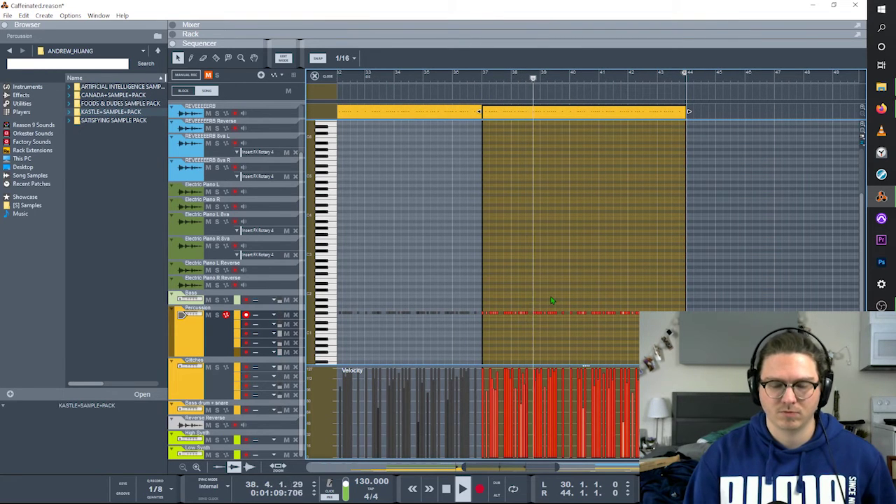
{"action": "scroll", "coordinate": [551, 301], "scroll_direction": "up", "scroll_amount": 2}
{"action": "scroll", "coordinate": [551, 301], "scroll_direction": "up", "scroll_amount": 3}
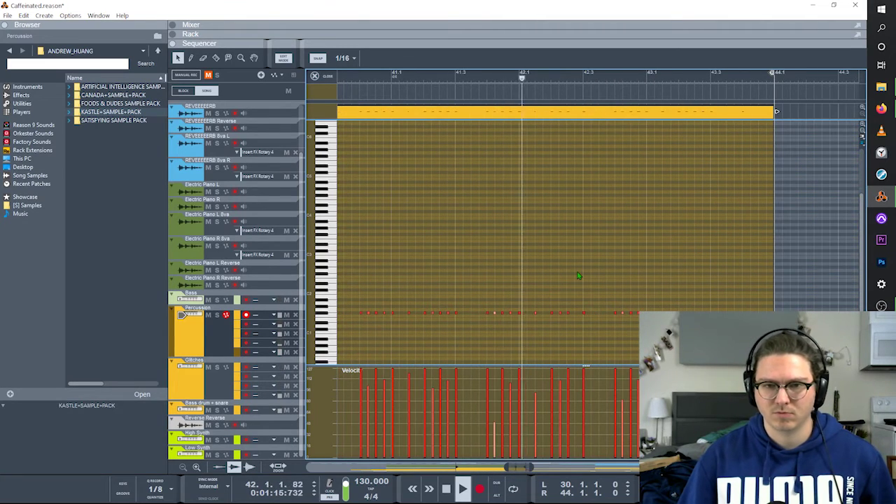
{"action": "scroll", "coordinate": [551, 262], "scroll_direction": "right", "scroll_amount": 1}
{"action": "key", "text": "Escape"}
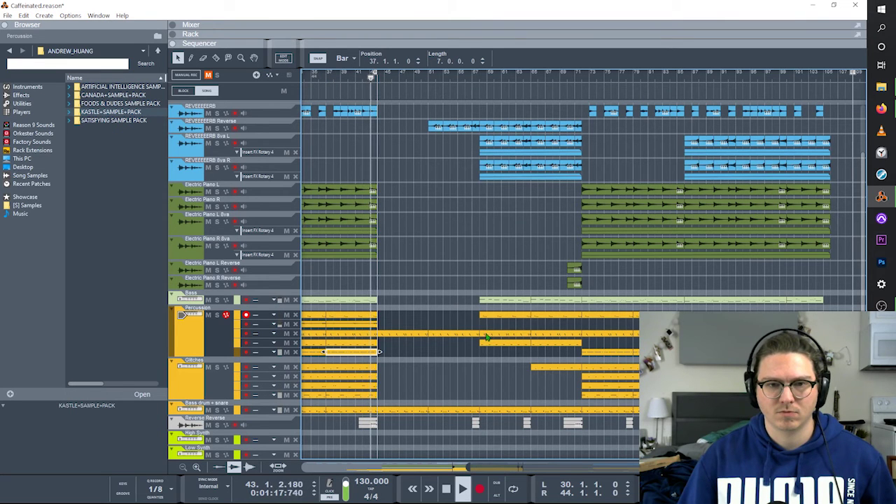
During playback, inspect the notes of the third-lane Percussion clip and the Bass drum + snare clip at bar 44
{"action": "left_click", "coordinate": [401, 334]}
{"action": "double_click", "coordinate": [401, 334]}
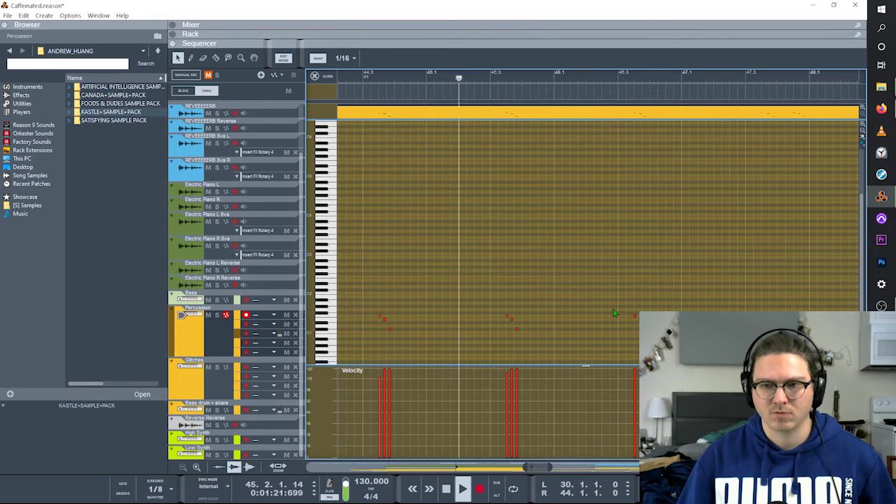
{"action": "key", "text": "Escape"}
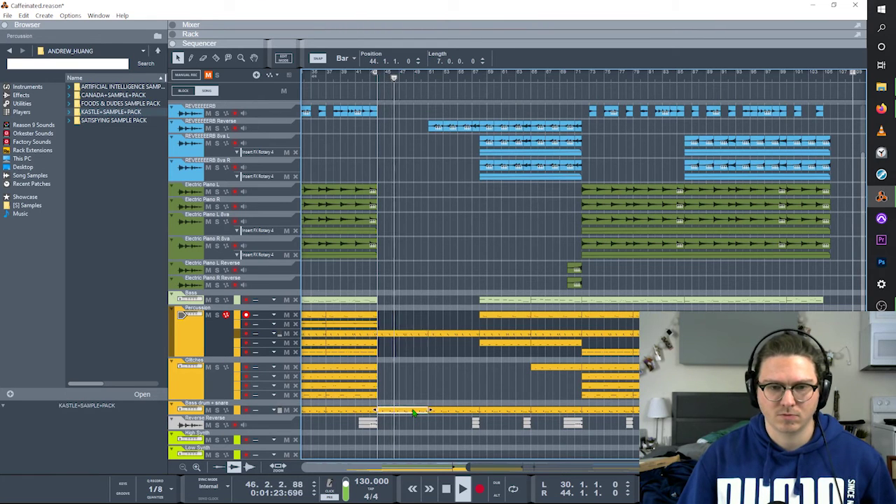
{"action": "double_click", "coordinate": [413, 412]}
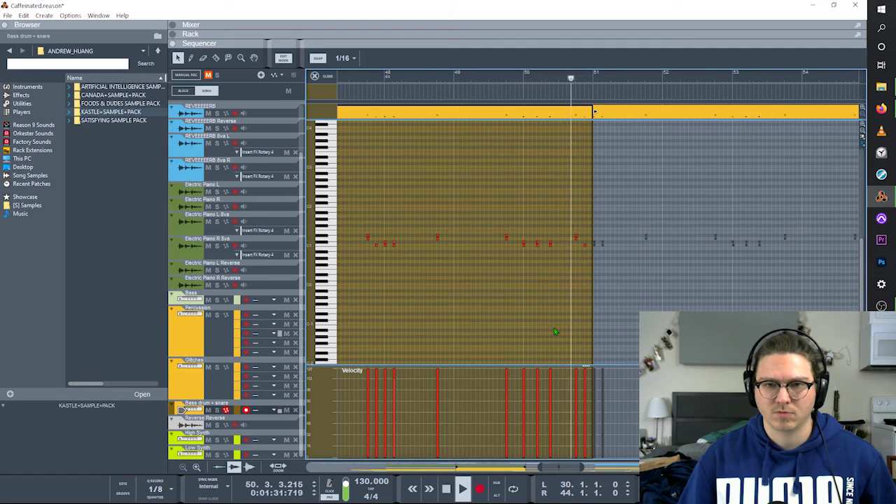
{"action": "key", "text": "ctrl+e"}
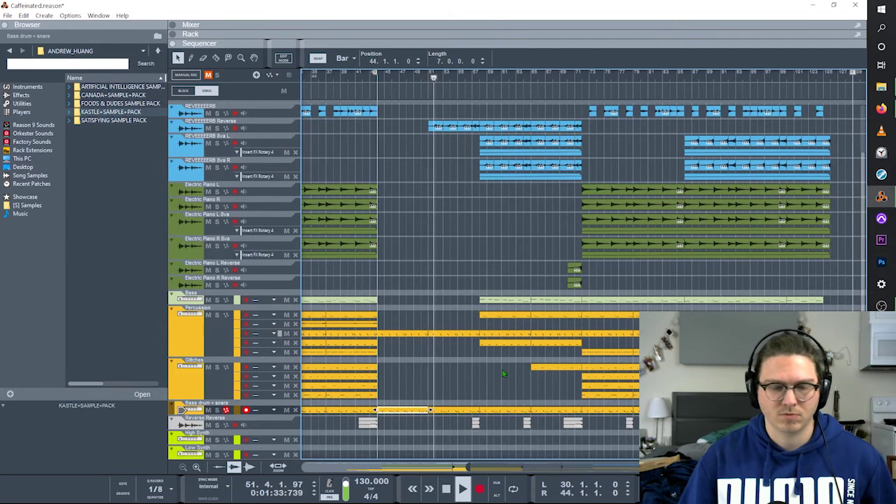
{"action": "left_click", "coordinate": [473, 381]}
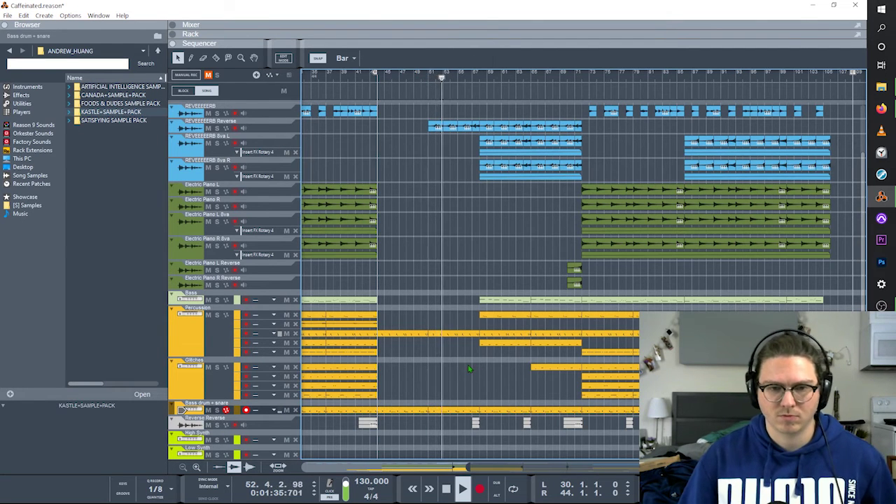
Follow the playing arrangement and inspect the notes of the fourth-lane Percussion clip at bar 65
{"action": "scroll", "coordinate": [465, 372], "scroll_direction": "up", "scroll_amount": 3}
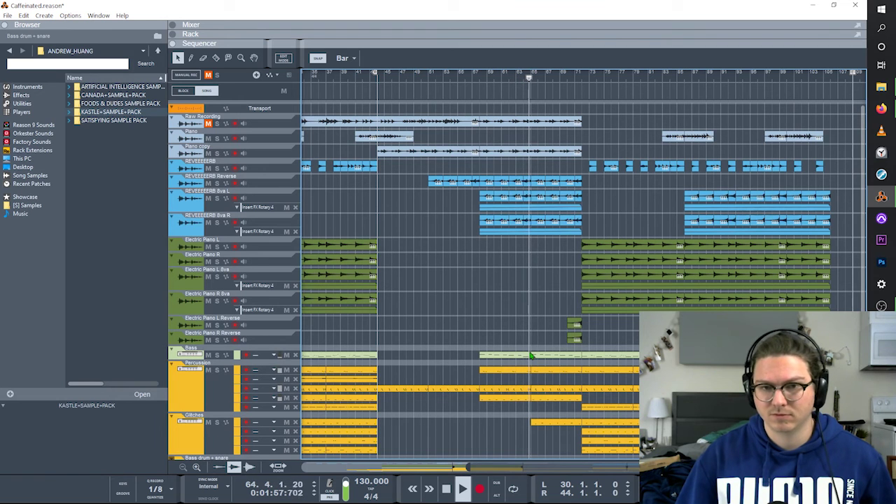
{"action": "left_click", "coordinate": [554, 359]}
{"action": "left_click", "coordinate": [553, 390]}
{"action": "double_click", "coordinate": [558, 401]}
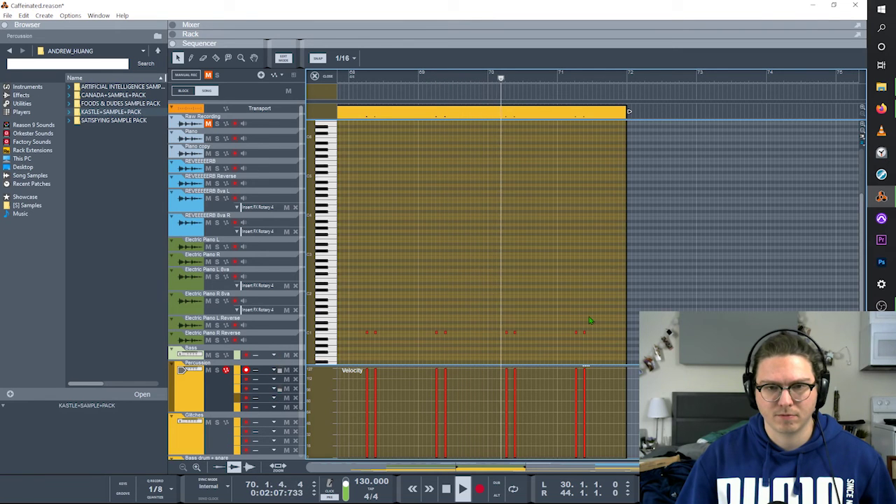
{"action": "key", "text": "Escape"}
{"action": "scroll", "coordinate": [513, 343], "scroll_direction": "down", "scroll_amount": 2}
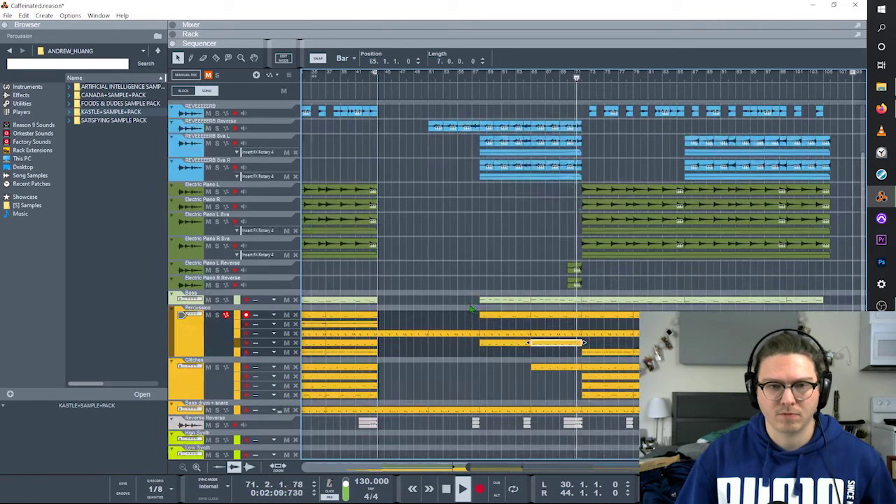
Inspect the notes of the Bass clip around bar 74 and return to the full arrangement during playback
{"action": "double_click", "coordinate": [598, 301]}
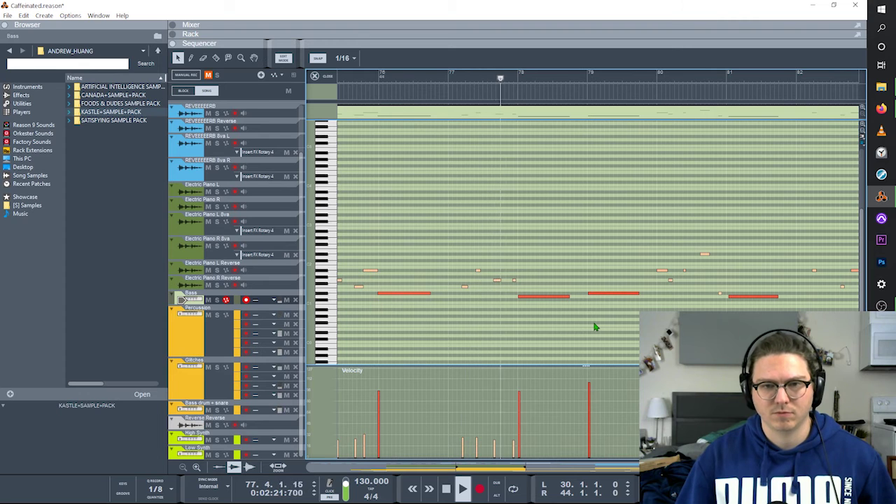
{"action": "key", "text": "ctrl+e"}
{"action": "left_click", "coordinate": [626, 278]}
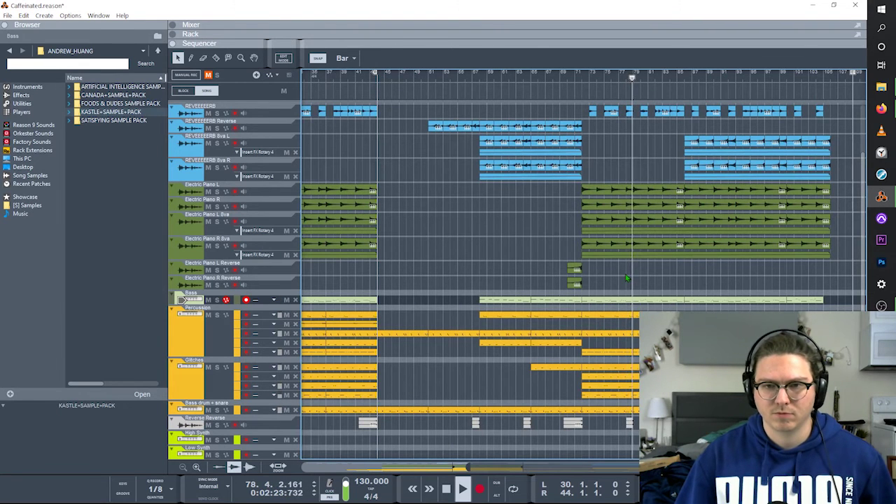
{"action": "scroll", "coordinate": [628, 280], "scroll_direction": "up", "scroll_amount": 3}
{"action": "scroll", "coordinate": [628, 280], "scroll_direction": "down", "scroll_amount": 3}
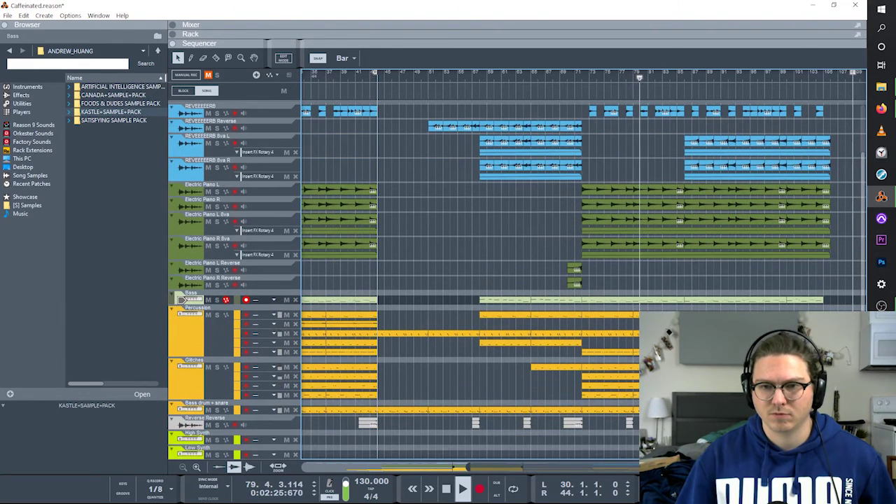
Inspect the notes of the last-lane Glitches clip at bar 79 and return to the arrangement
{"action": "left_click", "coordinate": [632, 395]}
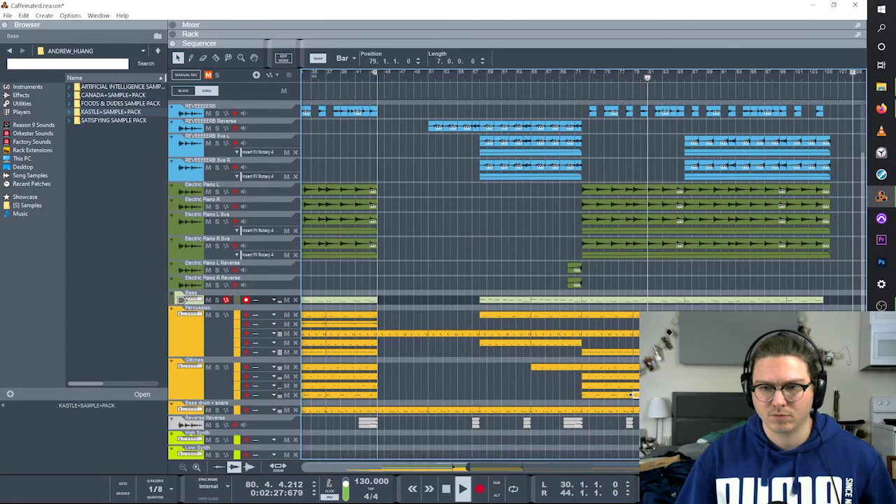
{"action": "double_click", "coordinate": [632, 395]}
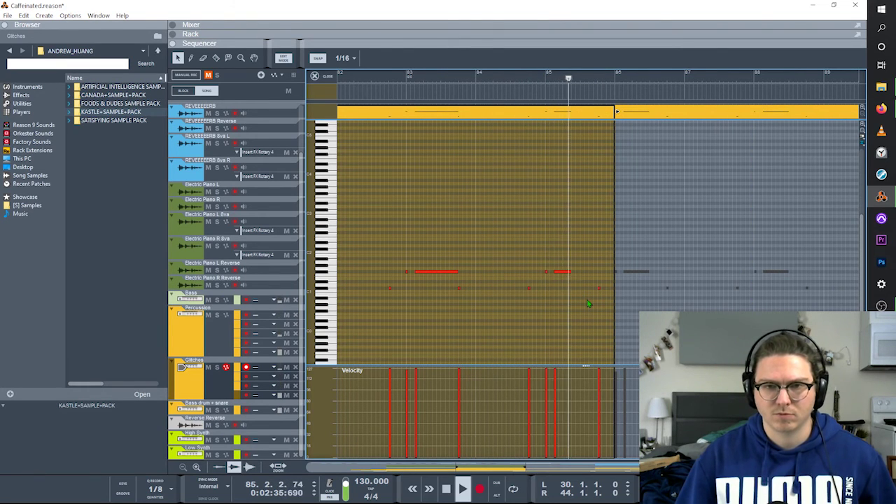
{"action": "key", "text": "ctrl+e"}
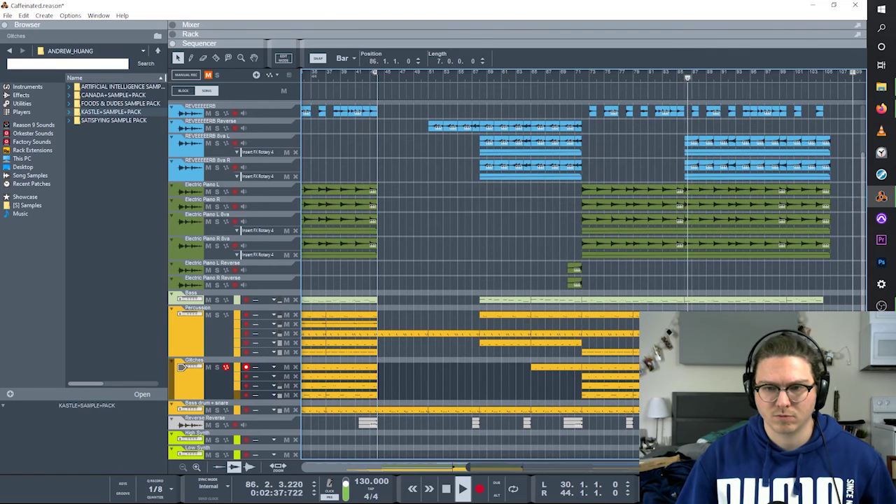
Inspect the notes of the 14-bar Glitches clips at bar 86 in the third and first lanes
{"action": "key", "text": "ctrl+e"}
{"action": "key", "text": "ctrl+e"}
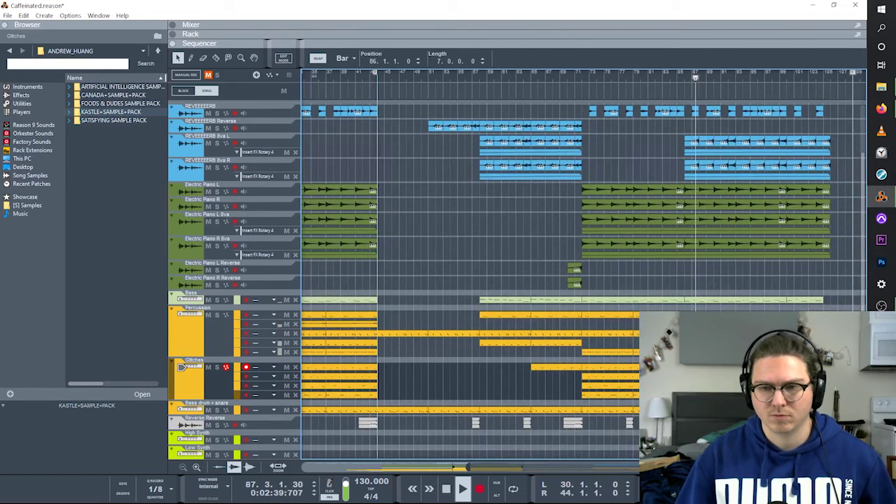
{"action": "key", "text": "ctrl+e"}
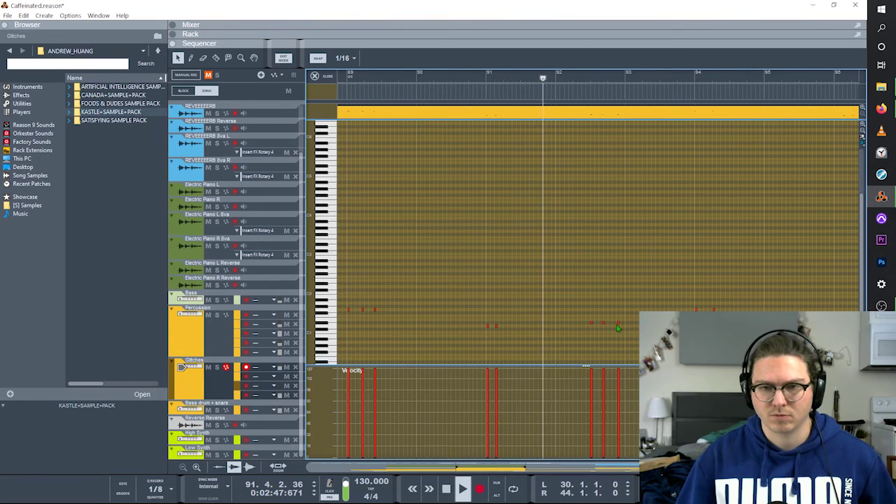
{"action": "key", "text": "ctrl+e"}
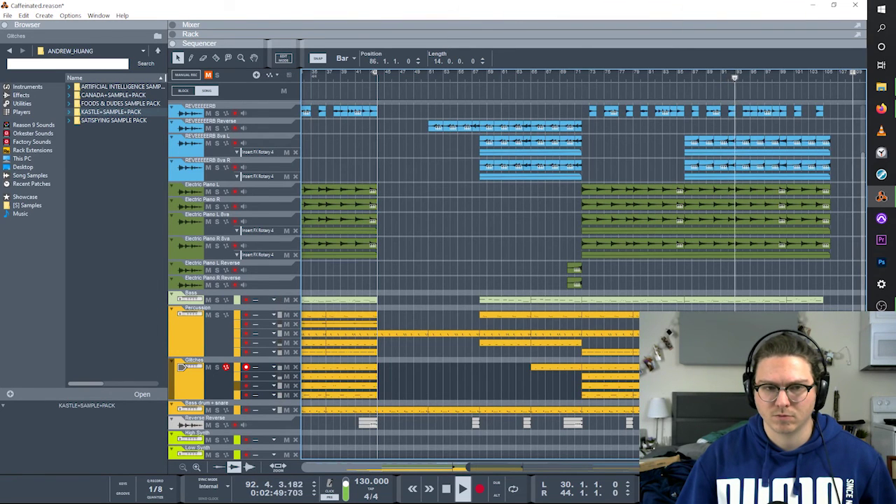
{"action": "key", "text": "ctrl+e"}
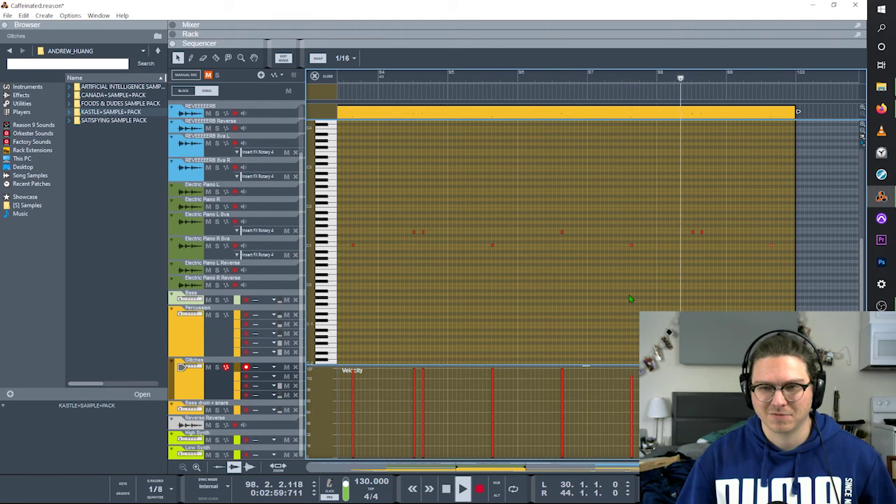
{"action": "key", "text": "ctrl+e"}
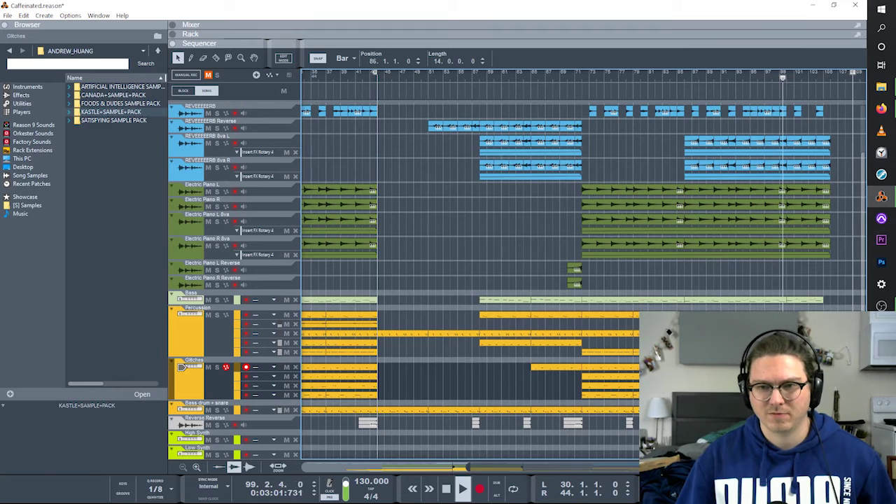
Finish playback with the playhead back at bar 1 and show the arrangement from its start
{"action": "scroll", "coordinate": [517, 273], "scroll_direction": "up", "scroll_amount": 2}
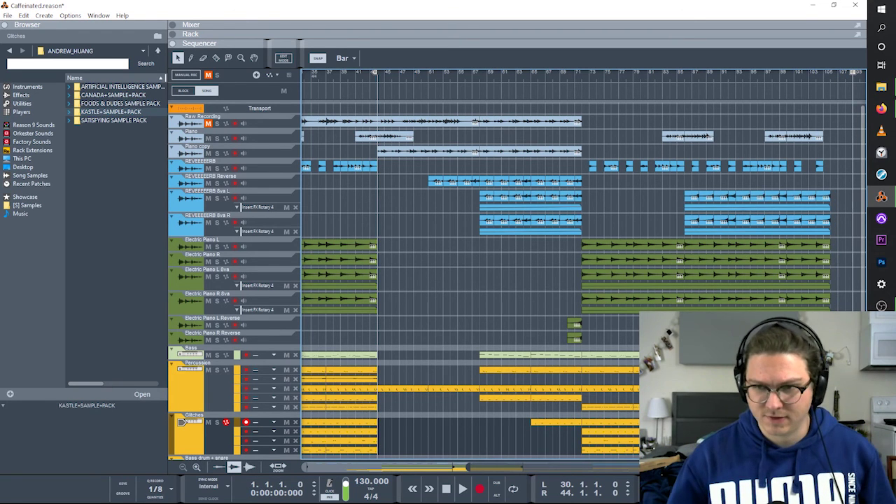
{"action": "scroll", "coordinate": [584, 280], "scroll_direction": "left", "scroll_amount": 10}
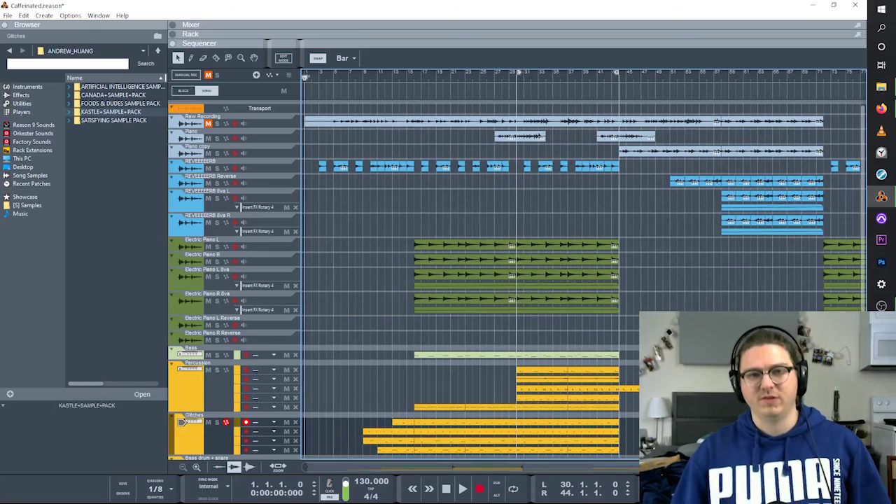